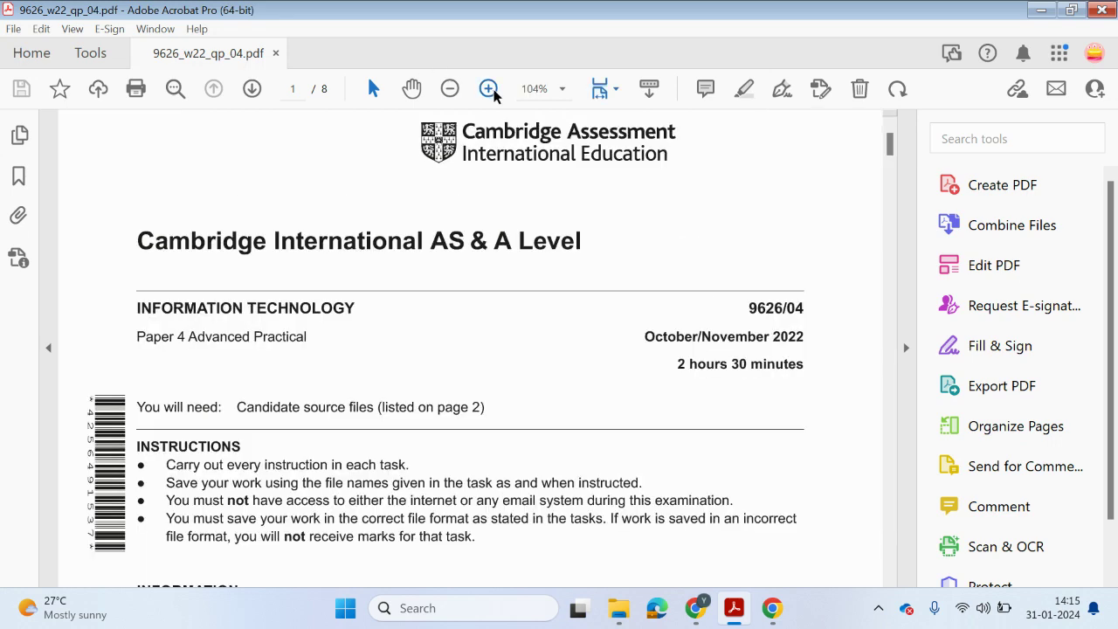
- Highlight the total mark '90.' in yellow in the exam PDF
{"action": "left_click", "coordinate": [904, 346]}
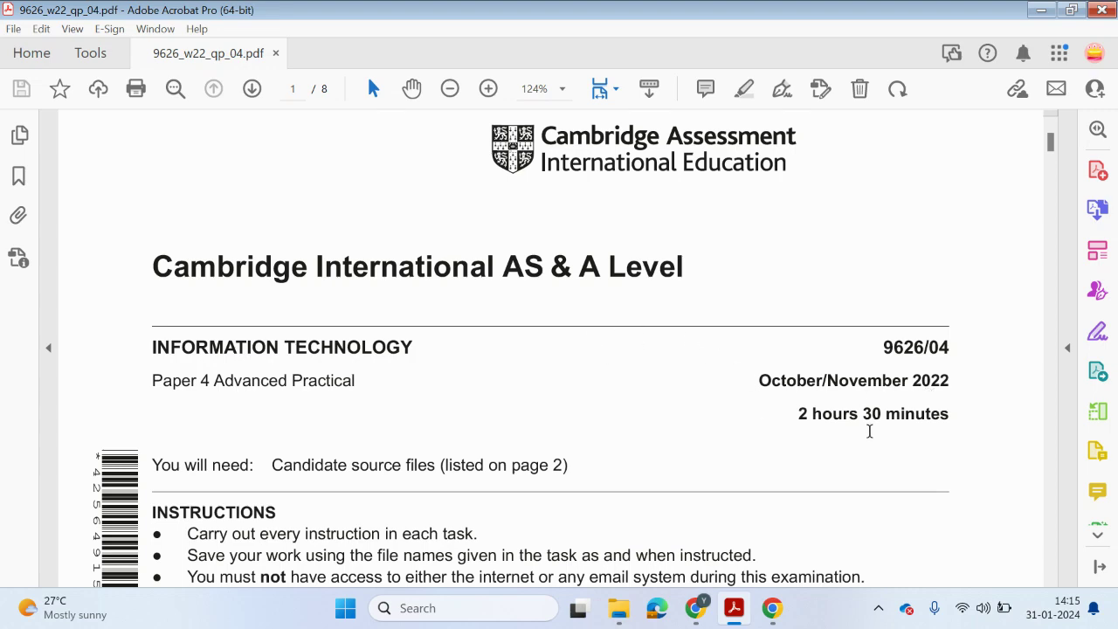
{"action": "scroll", "coordinate": [869, 431], "scroll_direction": "down", "scroll_amount": 5}
{"action": "scroll", "coordinate": [769, 344], "scroll_direction": "down", "scroll_amount": 5}
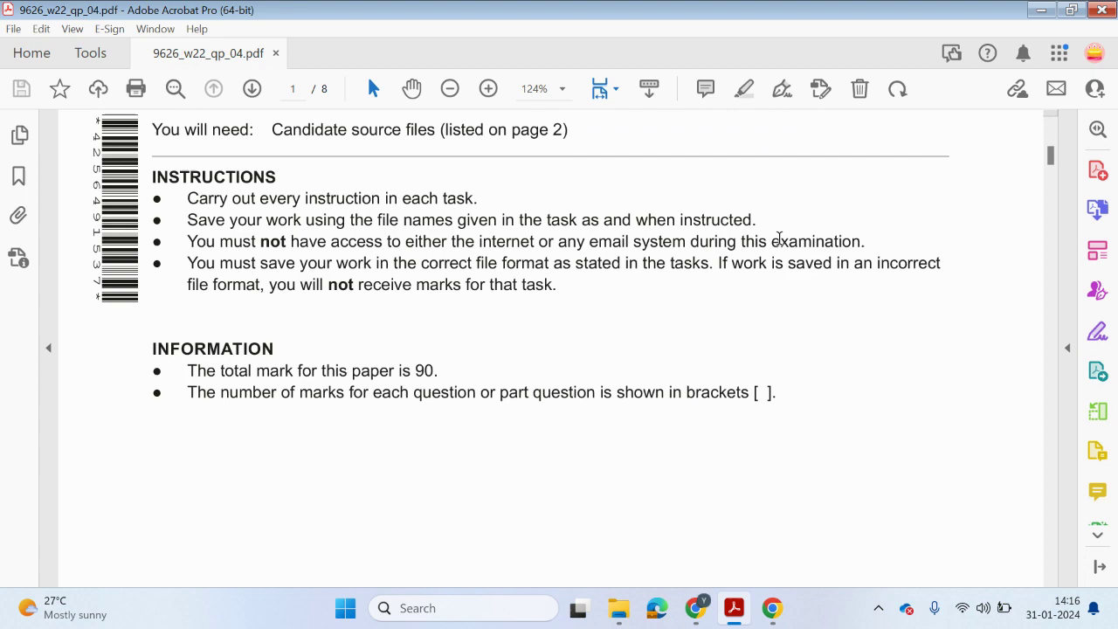
{"action": "left_click_drag", "start_coordinate": [411, 371], "coordinate": [438, 371]}
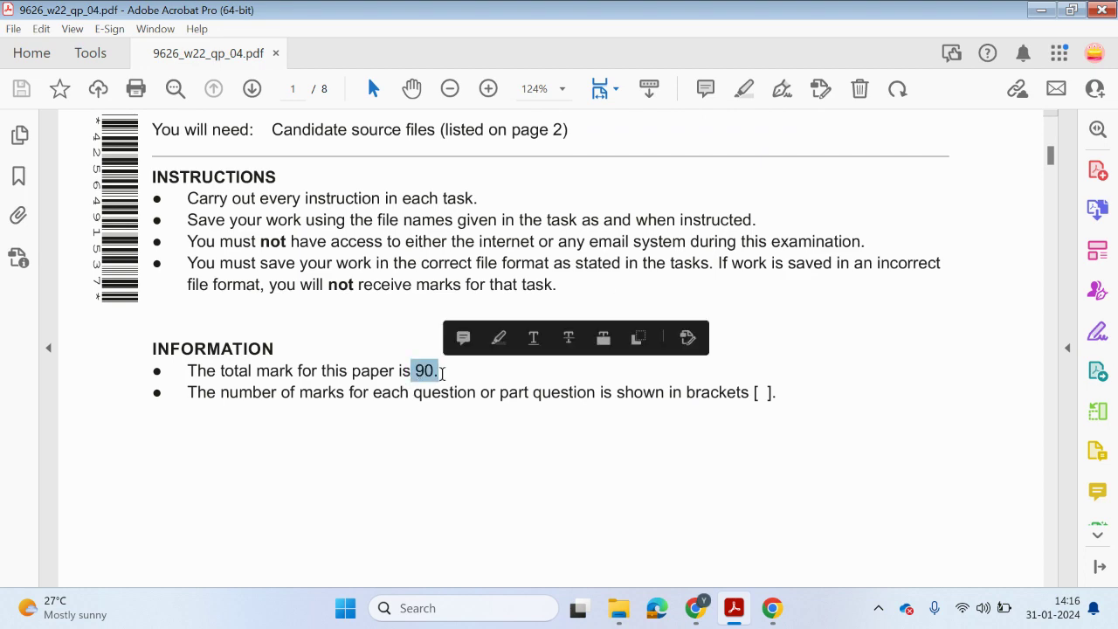
{"action": "left_click", "coordinate": [741, 94]}
- Highlight the list of supplied source files in yellow
{"action": "scroll", "coordinate": [753, 384], "scroll_direction": "down", "scroll_amount": 20}
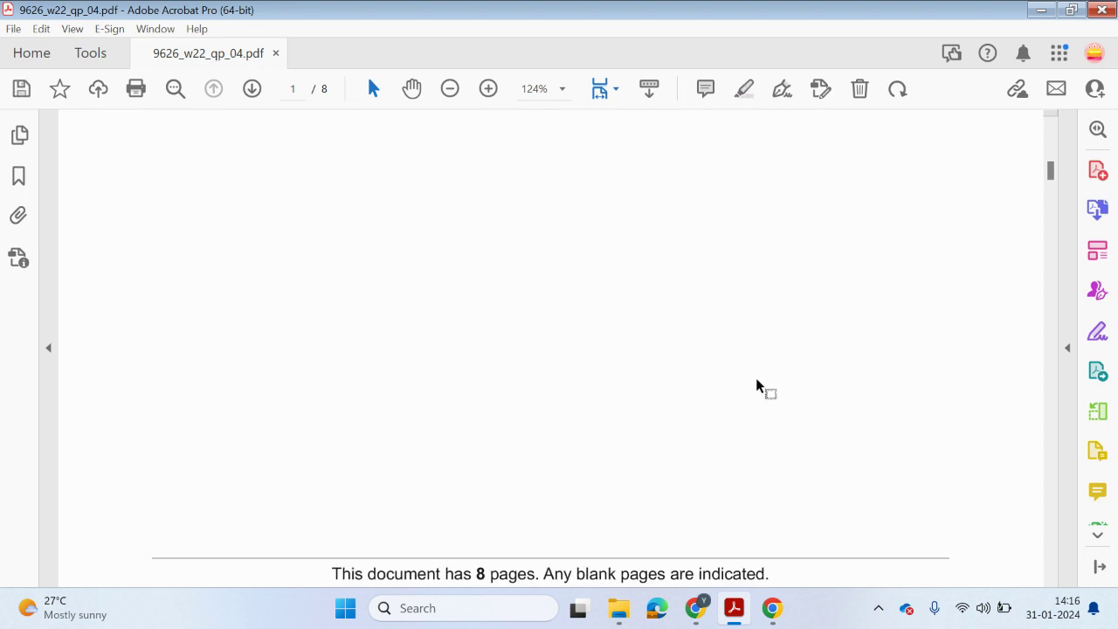
{"action": "scroll", "coordinate": [747, 373], "scroll_direction": "down", "scroll_amount": 6}
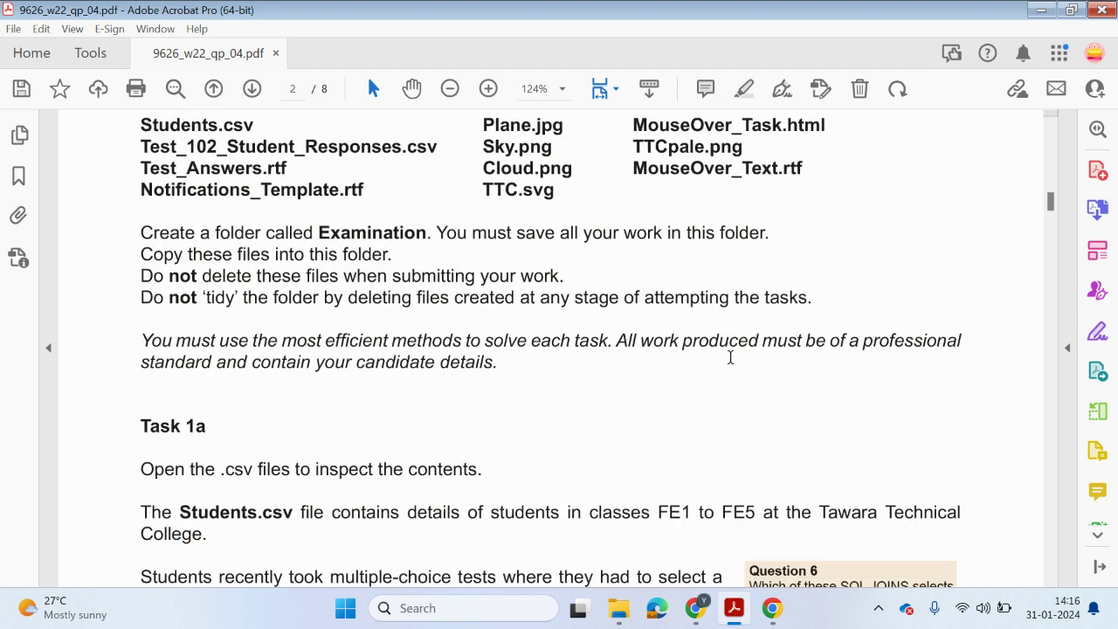
{"action": "scroll", "coordinate": [729, 356], "scroll_direction": "up", "scroll_amount": 2}
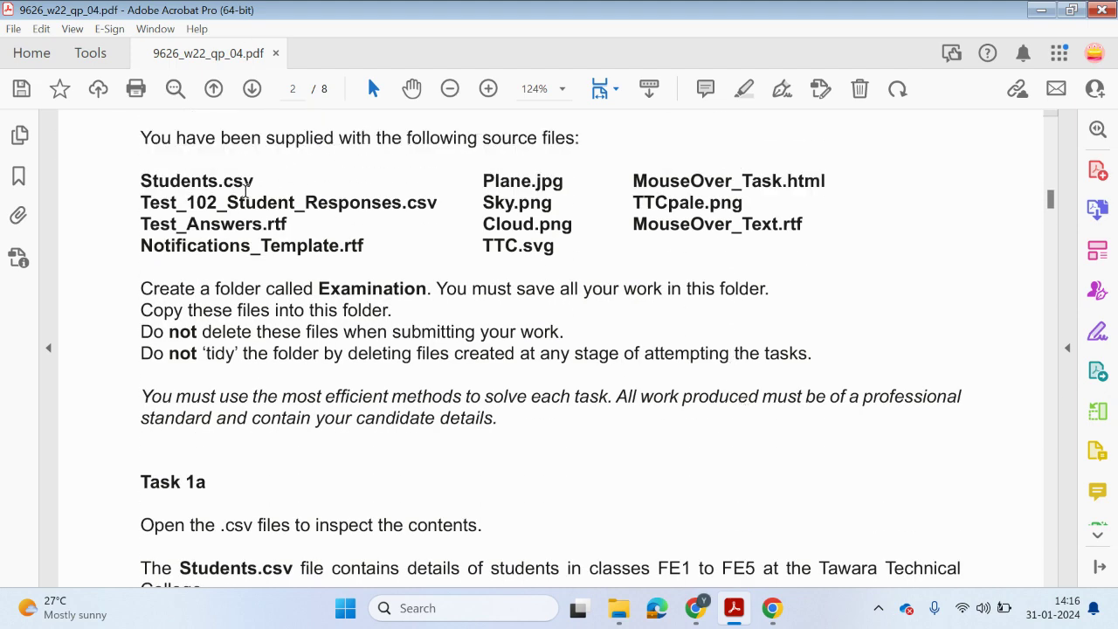
{"action": "left_click_drag", "start_coordinate": [144, 138], "coordinate": [606, 257]}
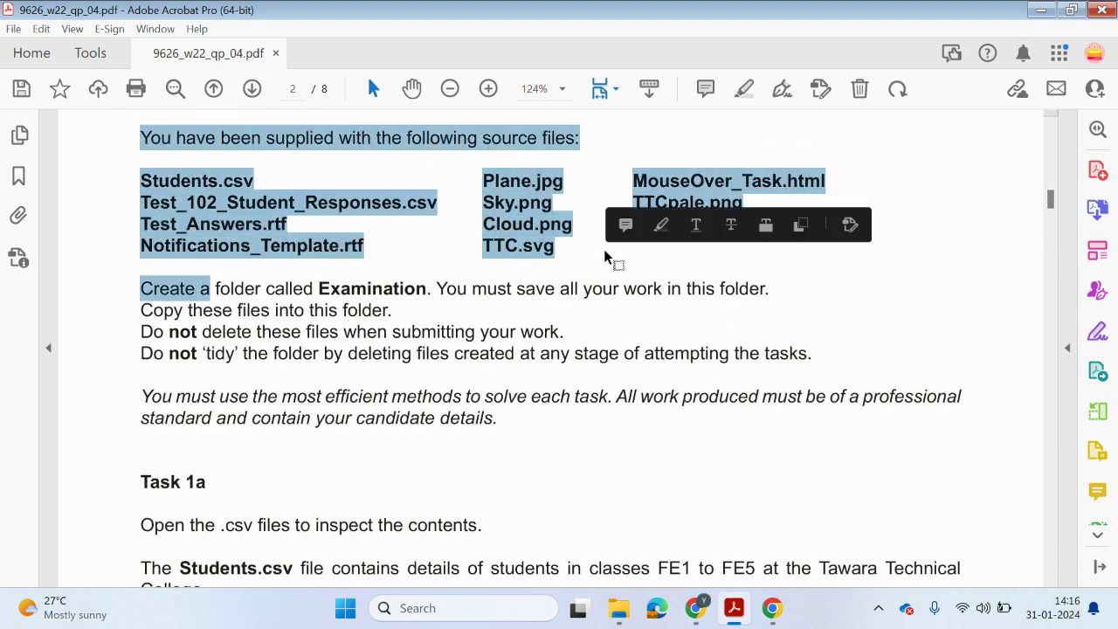
{"action": "left_click", "coordinate": [744, 89]}
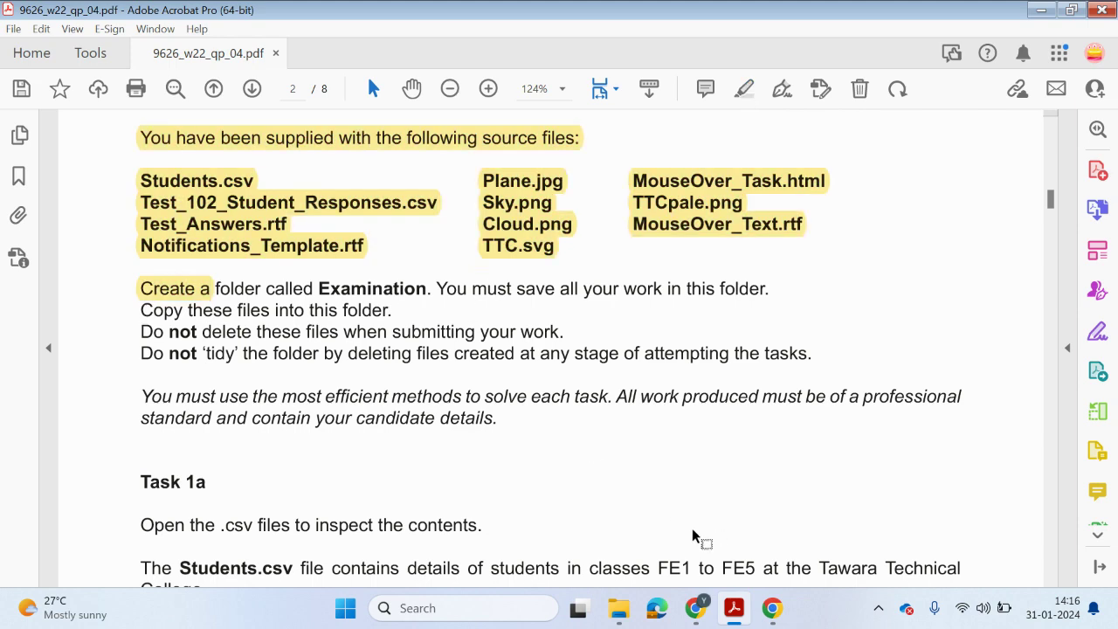
{"action": "left_click", "coordinate": [626, 618]}
- Open November 2022, inspect Test_Answers, Test_102_Student_Responses and Students, then minimize the window
{"action": "double_click", "coordinate": [220, 210]}
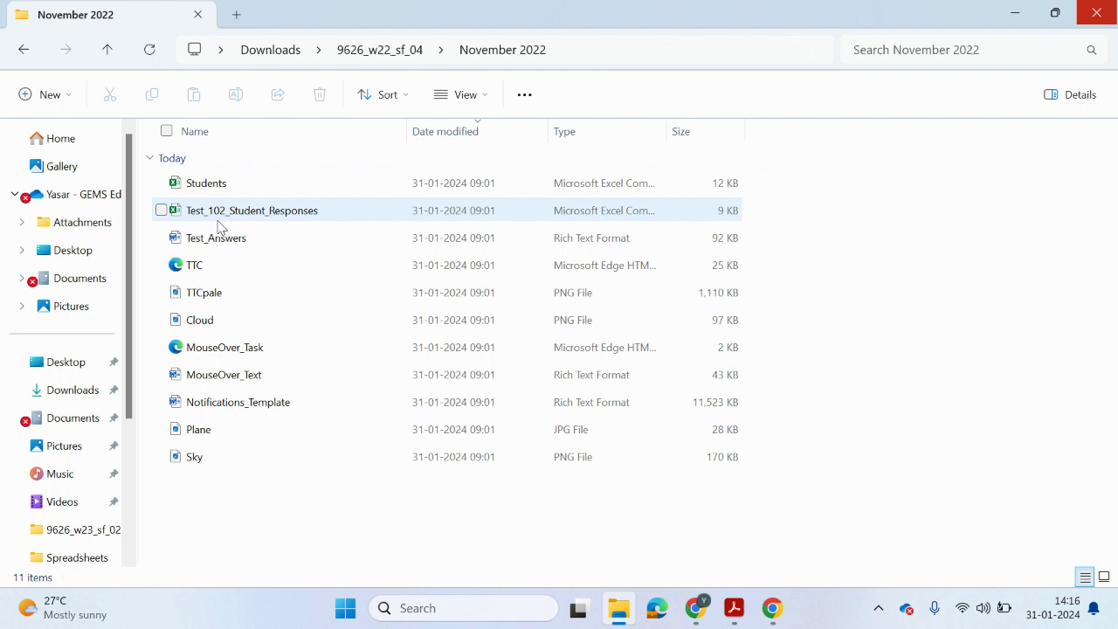
{"action": "left_click", "coordinate": [224, 239]}
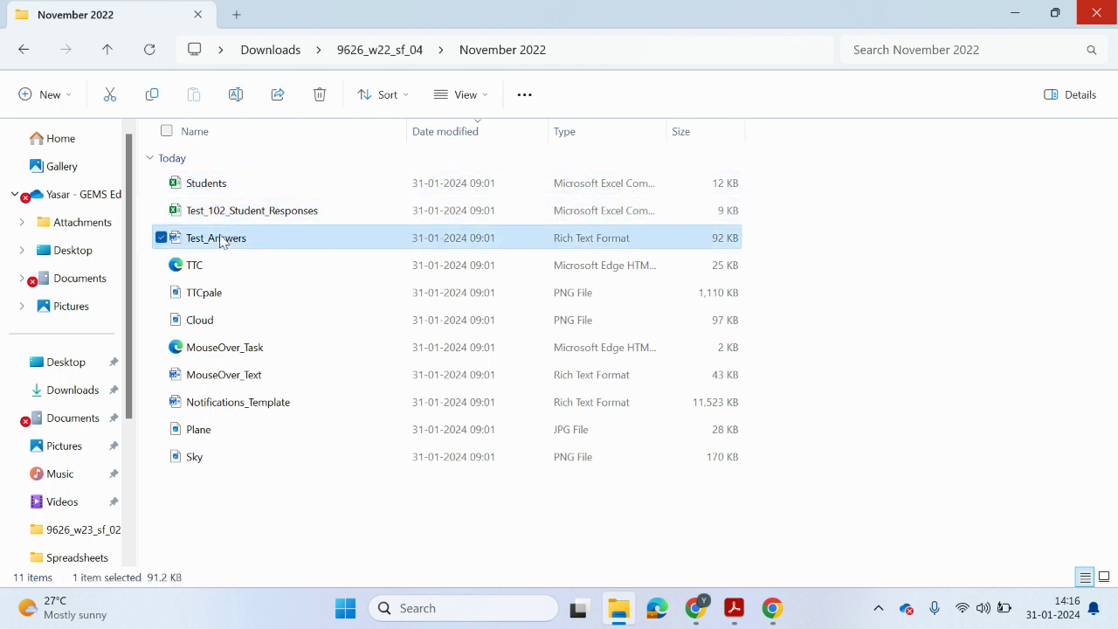
{"action": "left_click", "coordinate": [219, 213]}
{"action": "left_click", "coordinate": [214, 185]}
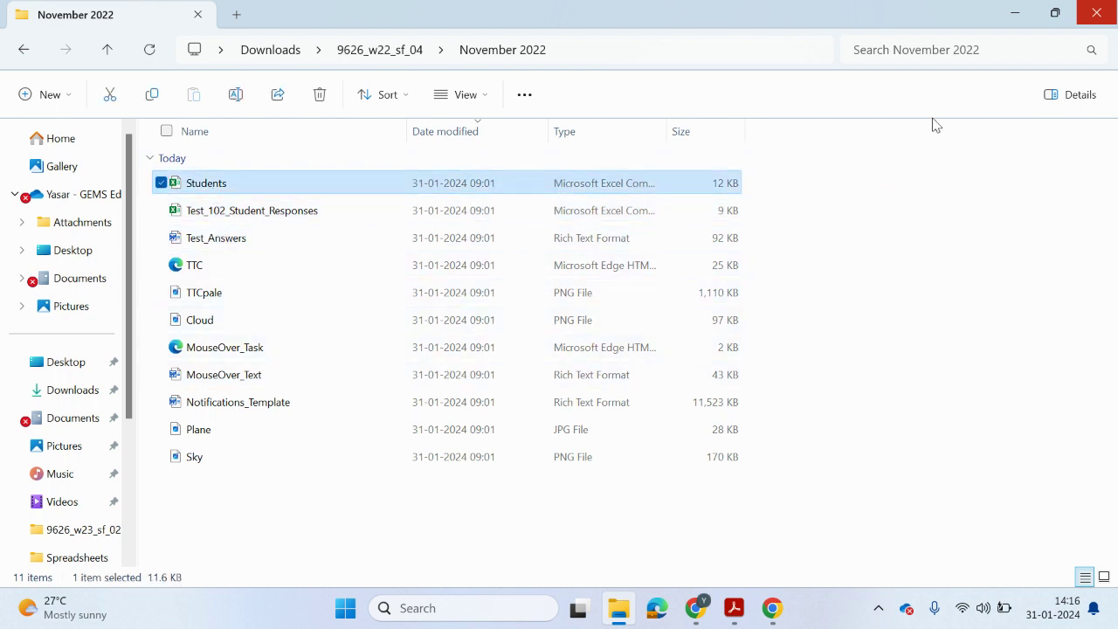
{"action": "left_click", "coordinate": [1013, 14]}
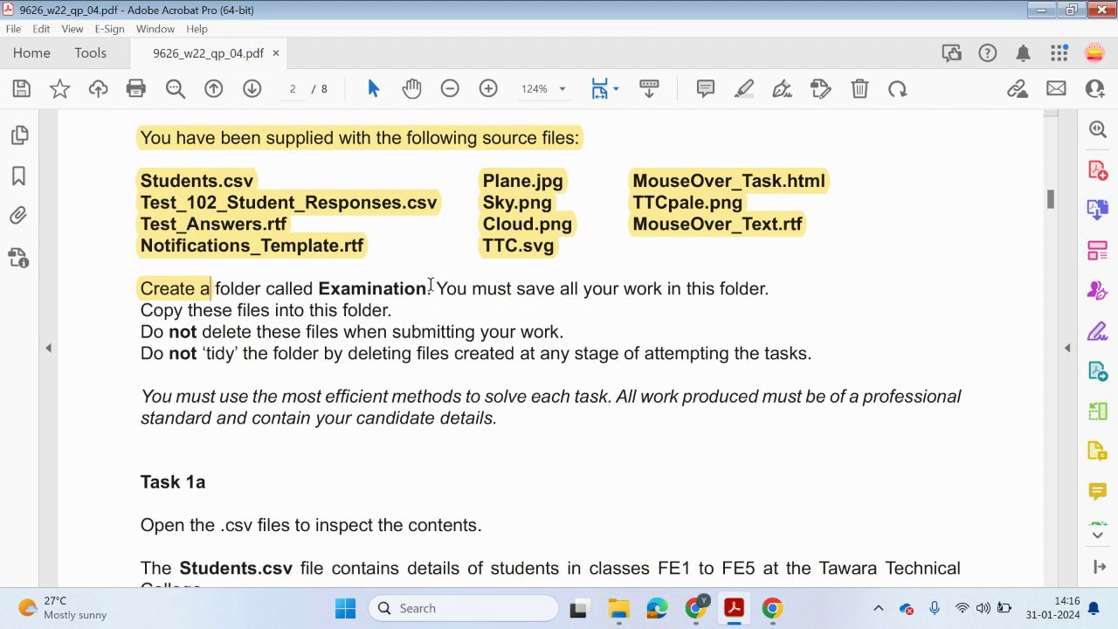
- Copy the word 'Examination' from the PDF and place the folder window beside it
{"action": "left_click_drag", "start_coordinate": [430, 285], "coordinate": [319, 288]}
{"action": "right_click", "coordinate": [347, 276]}
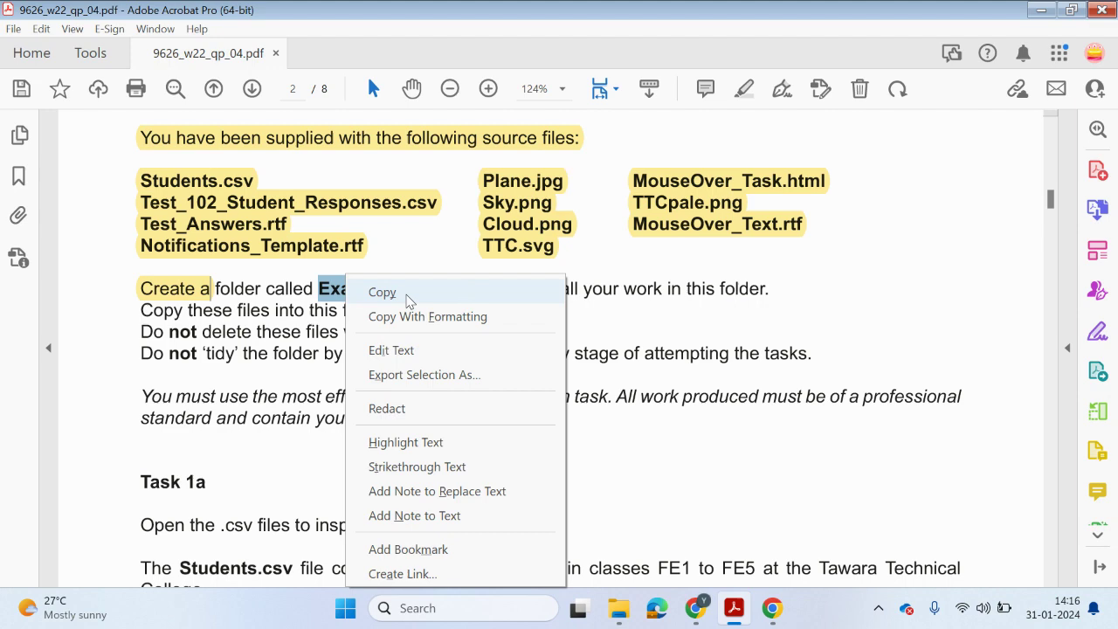
{"action": "left_click", "coordinate": [408, 295]}
{"action": "left_click", "coordinate": [619, 608]}
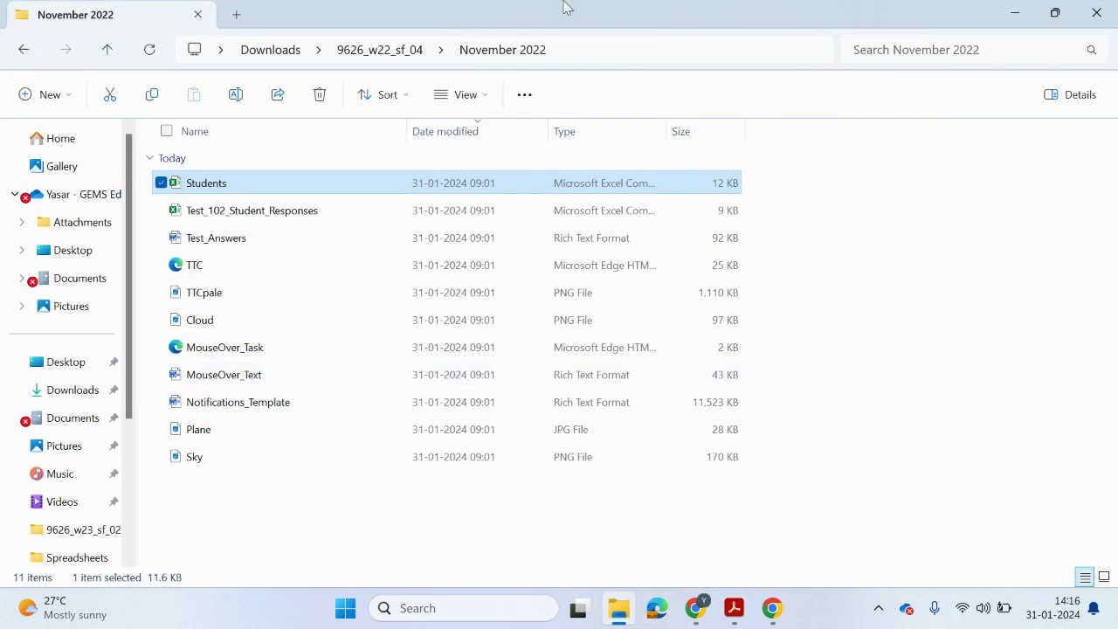
{"action": "double_click", "coordinate": [563, 7]}
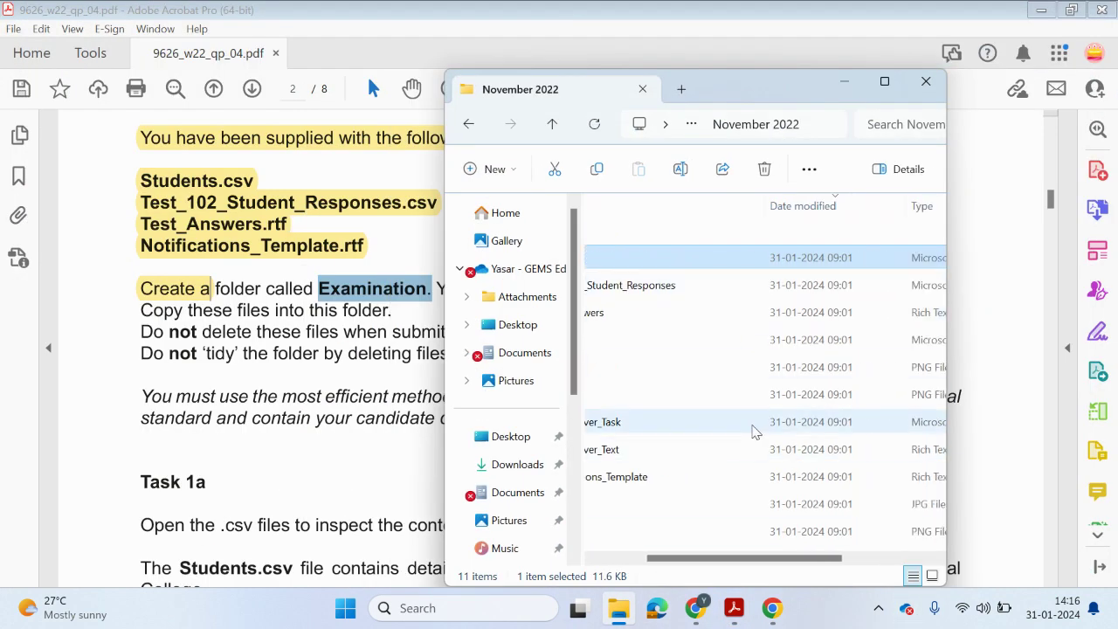
{"action": "left_click_drag", "start_coordinate": [753, 559], "coordinate": [660, 555]}
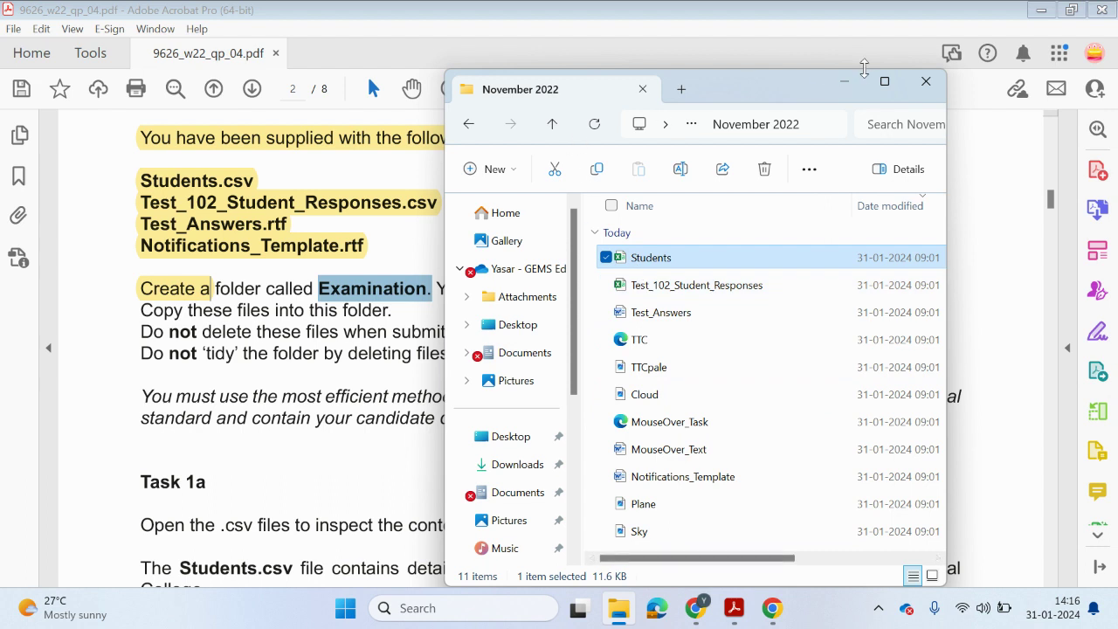
{"action": "left_click_drag", "start_coordinate": [946, 203], "coordinate": [1114, 203]}
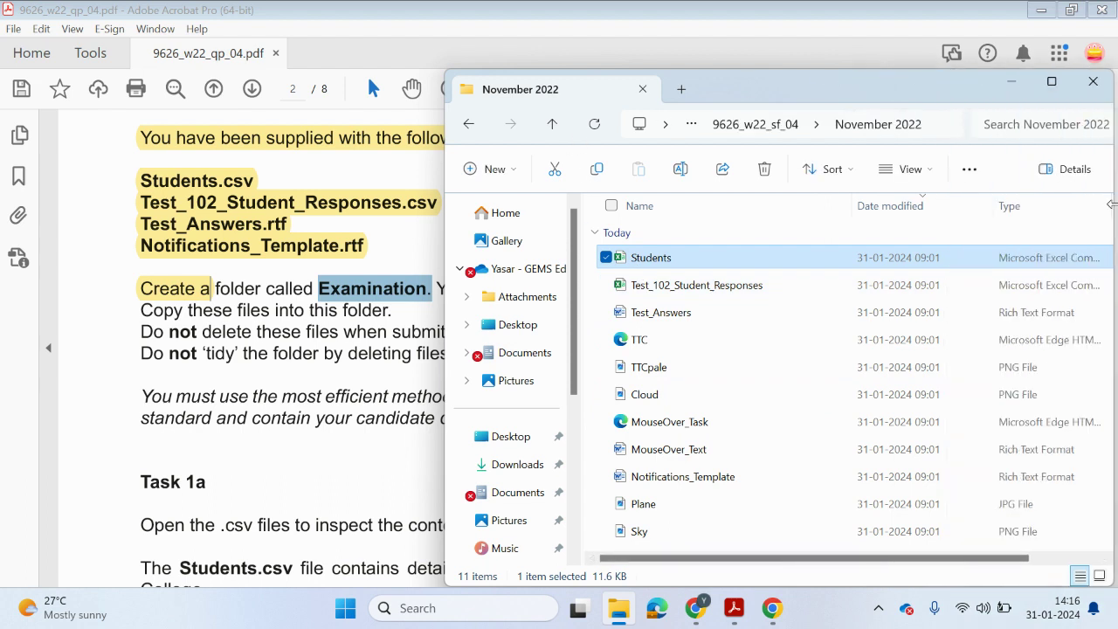
- Create a new folder named Examination inside 9626_w22_sf_04
{"action": "left_click", "coordinate": [552, 124]}
{"action": "right_click", "coordinate": [643, 358]}
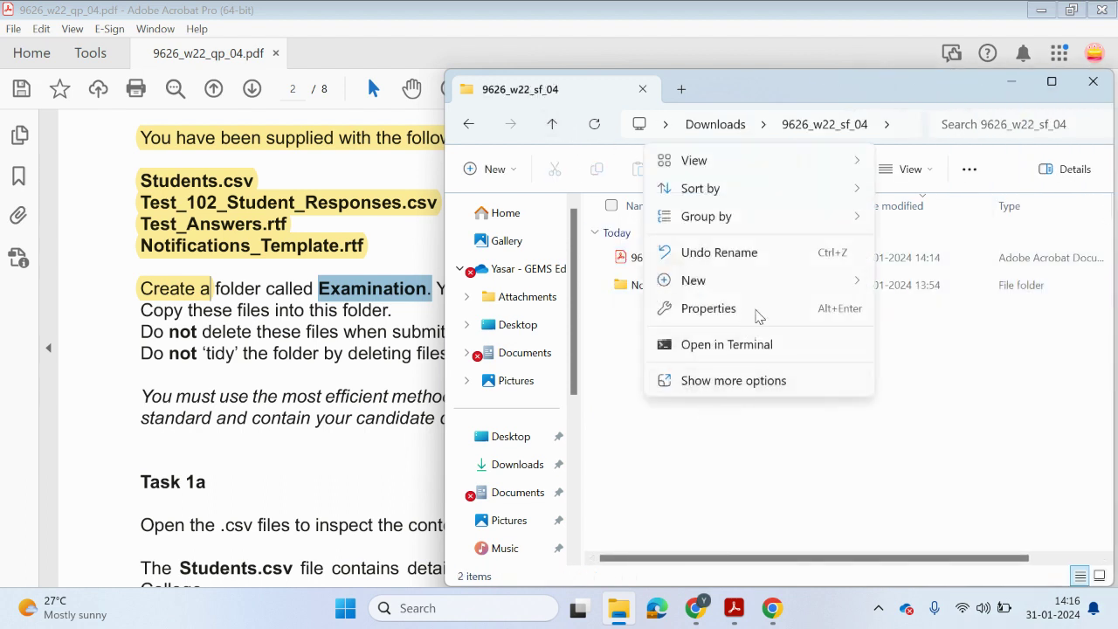
{"action": "mouse_move", "coordinate": [766, 283]}
{"action": "left_click", "coordinate": [911, 17]}
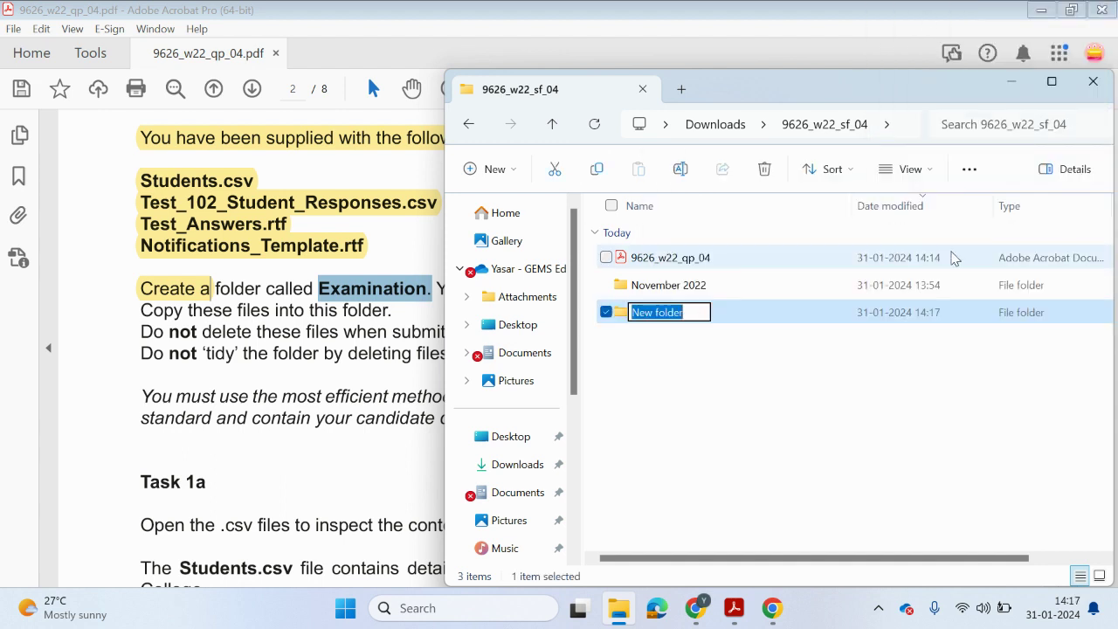
{"action": "key", "text": "ctrl+v"}
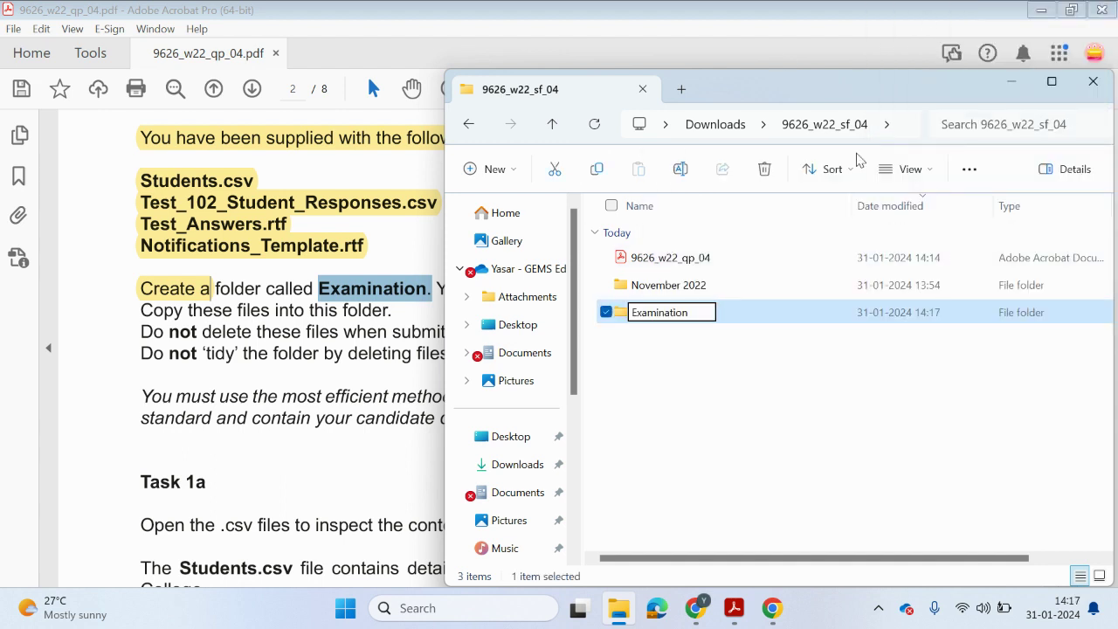
{"action": "left_click", "coordinate": [776, 381]}
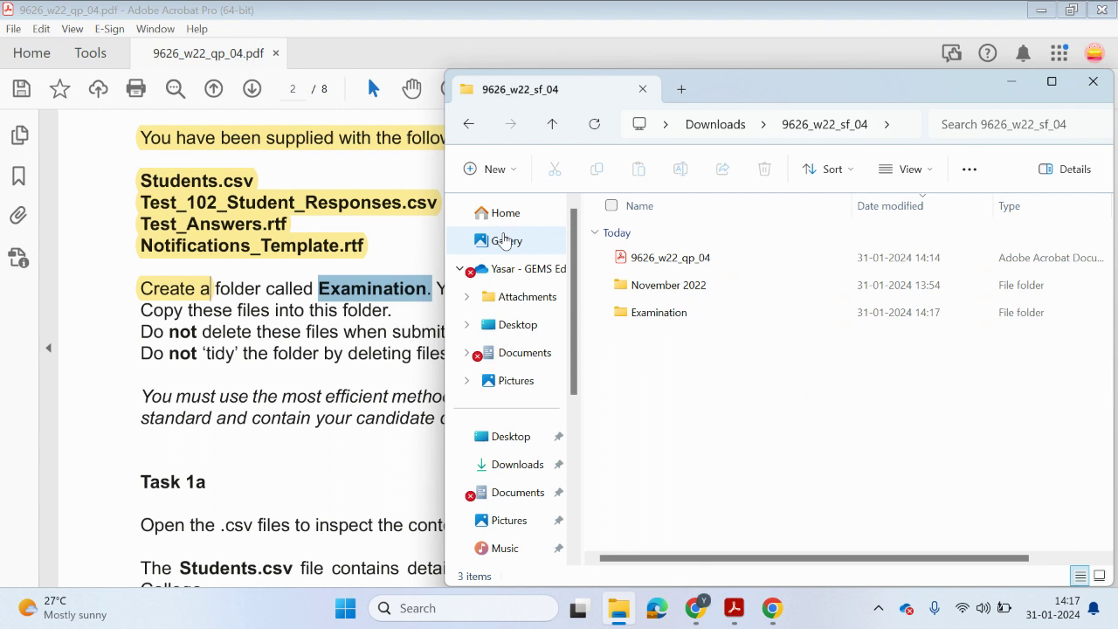
{"action": "left_click_drag", "start_coordinate": [446, 215], "coordinate": [601, 210]}
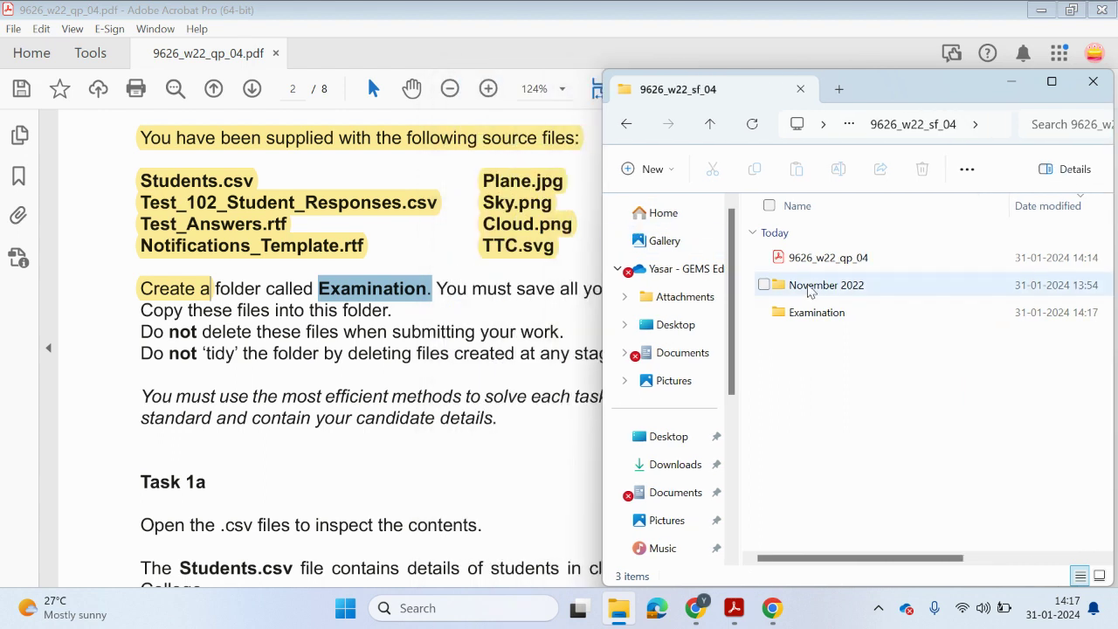
{"action": "left_click", "coordinate": [485, 292]}
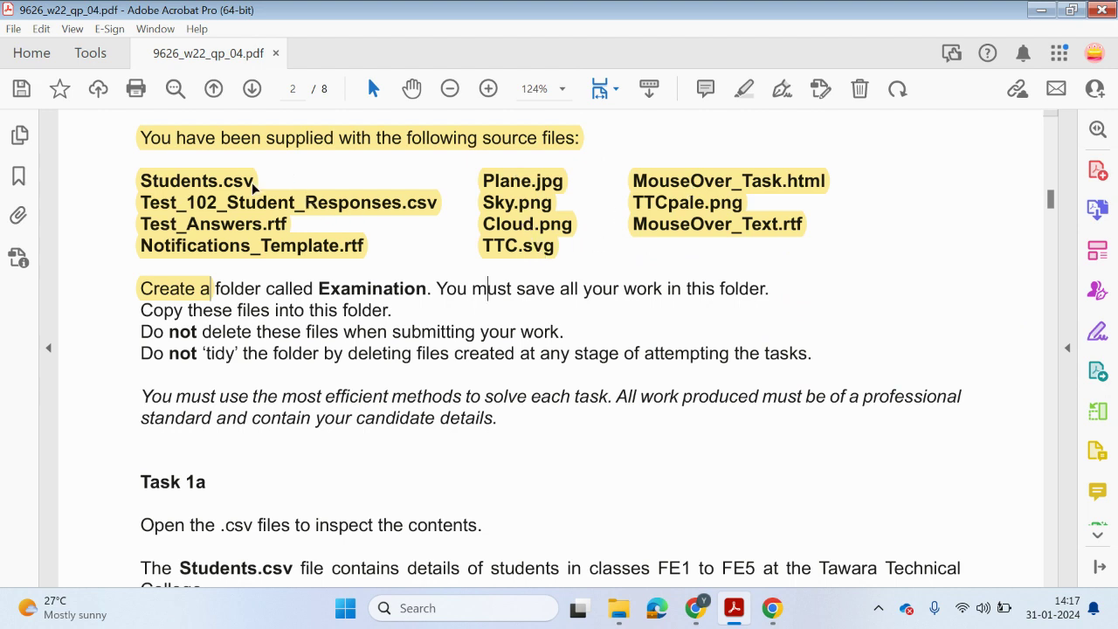
- Copy all 11 source files from November 2022 into the Examination folder
{"action": "left_click", "coordinate": [618, 608]}
{"action": "double_click", "coordinate": [799, 287]}
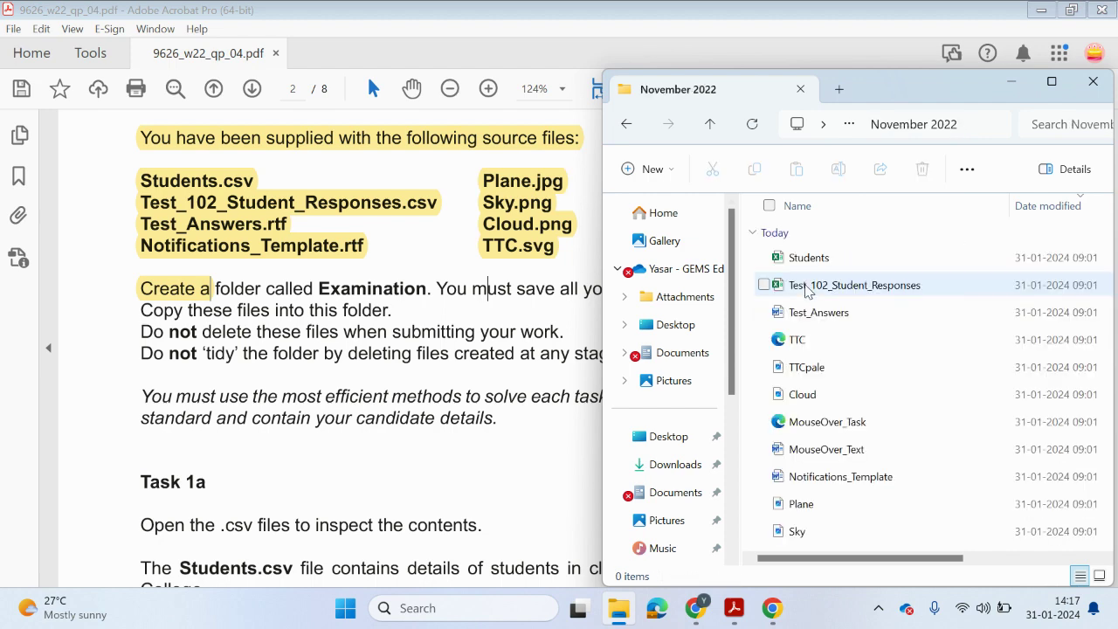
{"action": "double_click", "coordinate": [907, 76]}
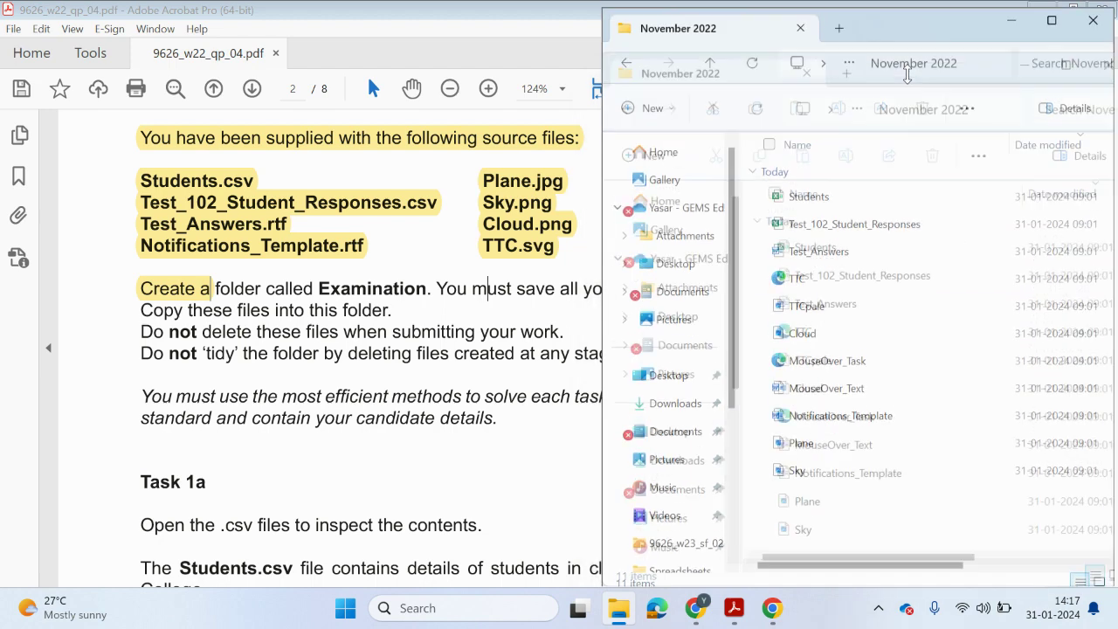
{"action": "left_click_drag", "start_coordinate": [821, 487], "coordinate": [742, 179]}
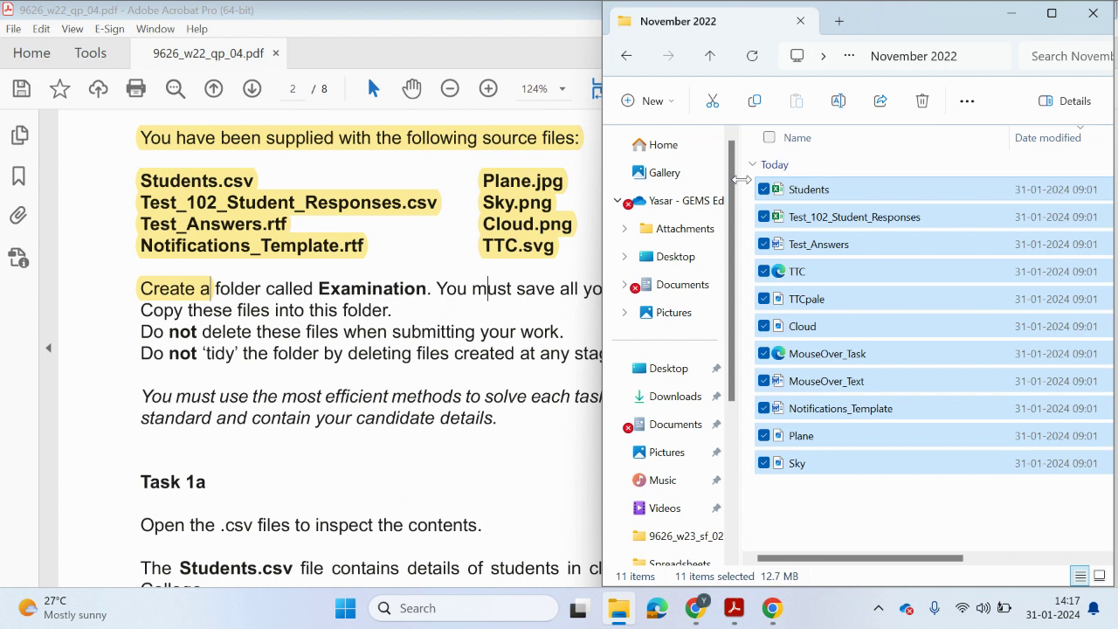
{"action": "right_click", "coordinate": [808, 197]}
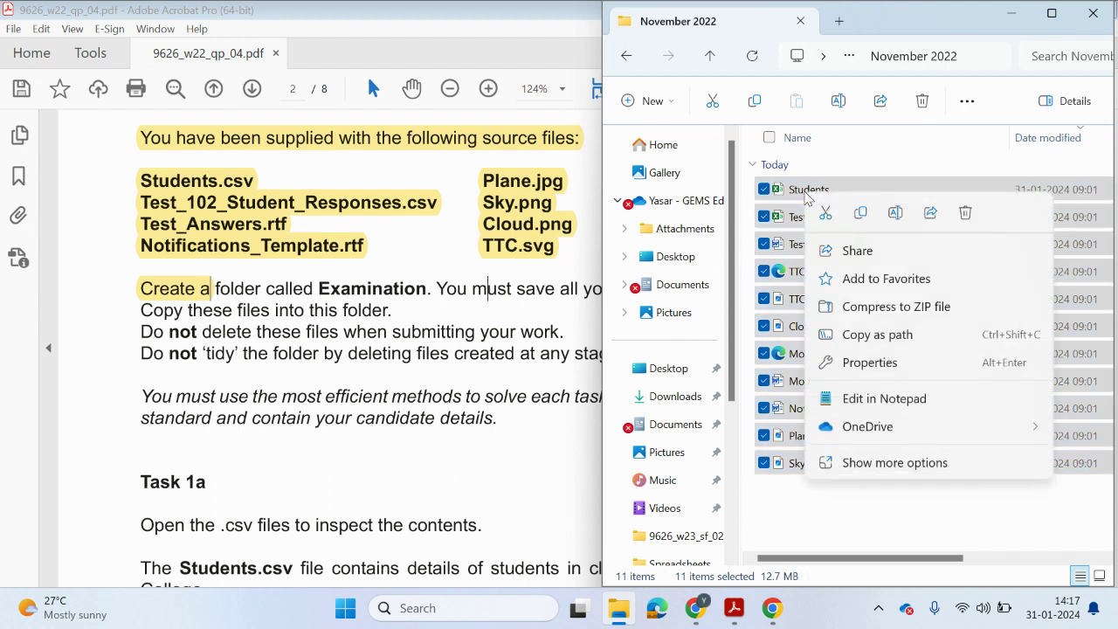
{"action": "left_click", "coordinate": [860, 214]}
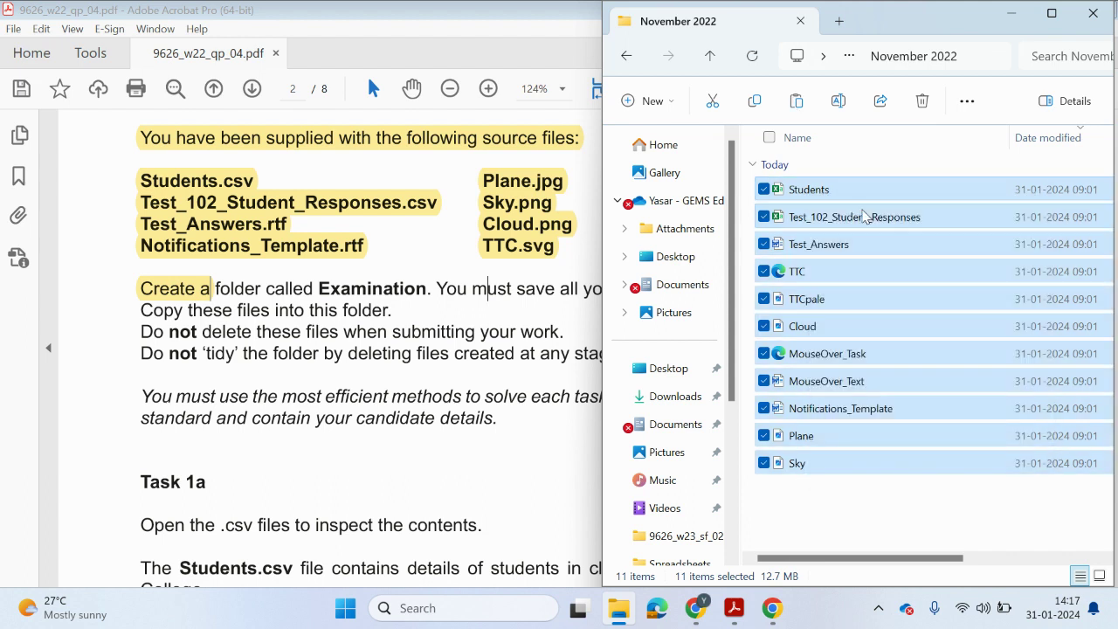
{"action": "left_click", "coordinate": [626, 55]}
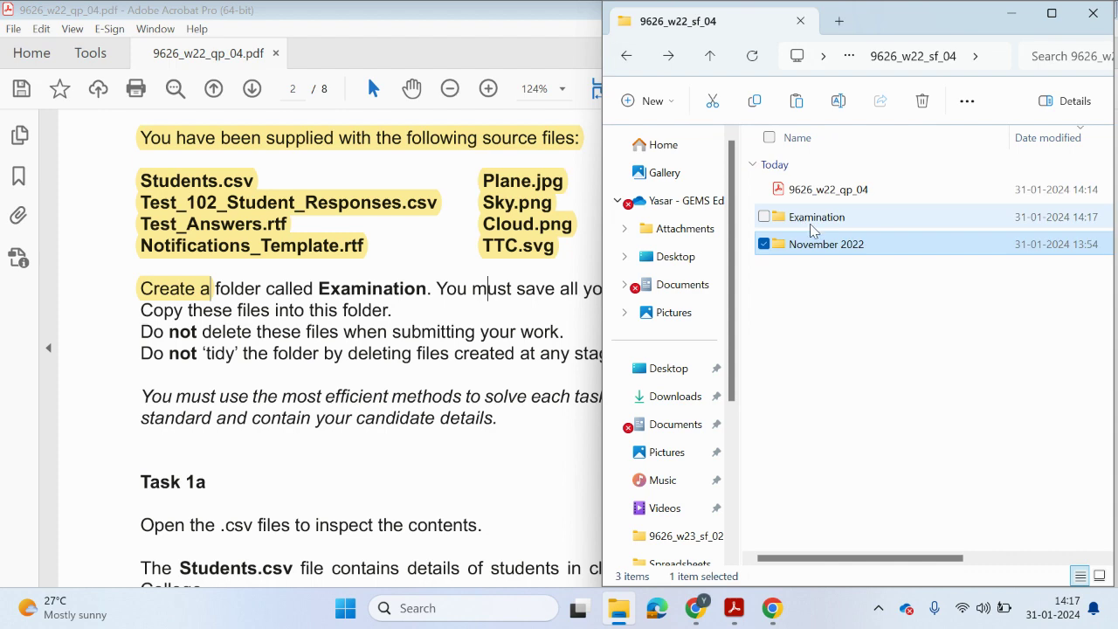
{"action": "double_click", "coordinate": [808, 220]}
{"action": "key", "text": "ctrl+v"}
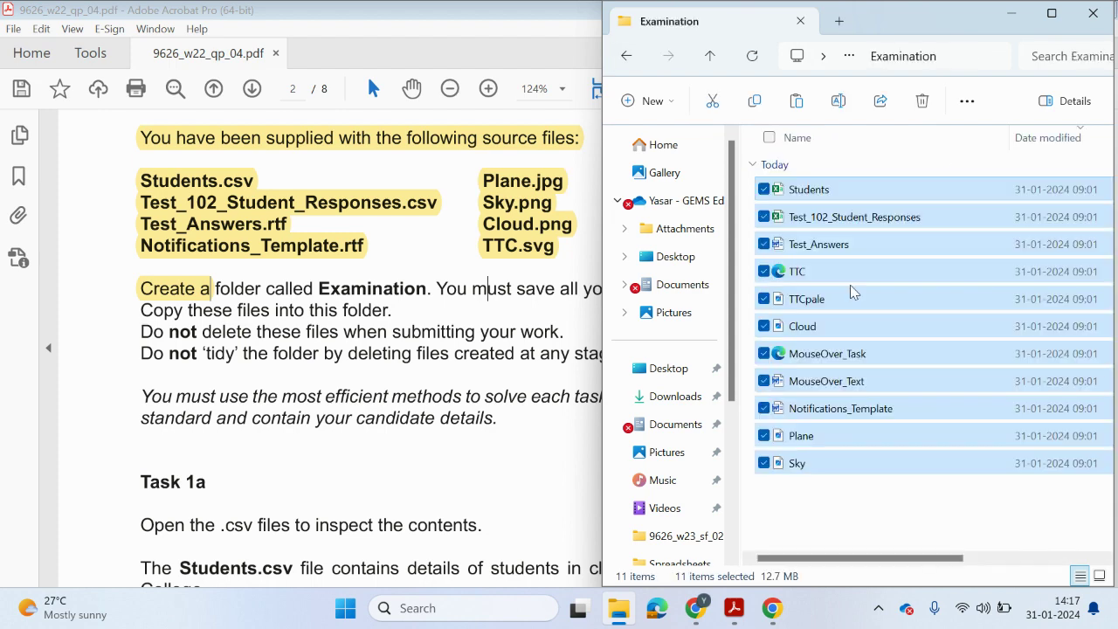
- Return to the exam paper and scroll down to Task 1a
{"action": "left_click", "coordinate": [428, 429]}
{"action": "scroll", "coordinate": [428, 432], "scroll_direction": "down", "scroll_amount": 4}
{"action": "scroll", "coordinate": [428, 429], "scroll_direction": "down", "scroll_amount": 5}
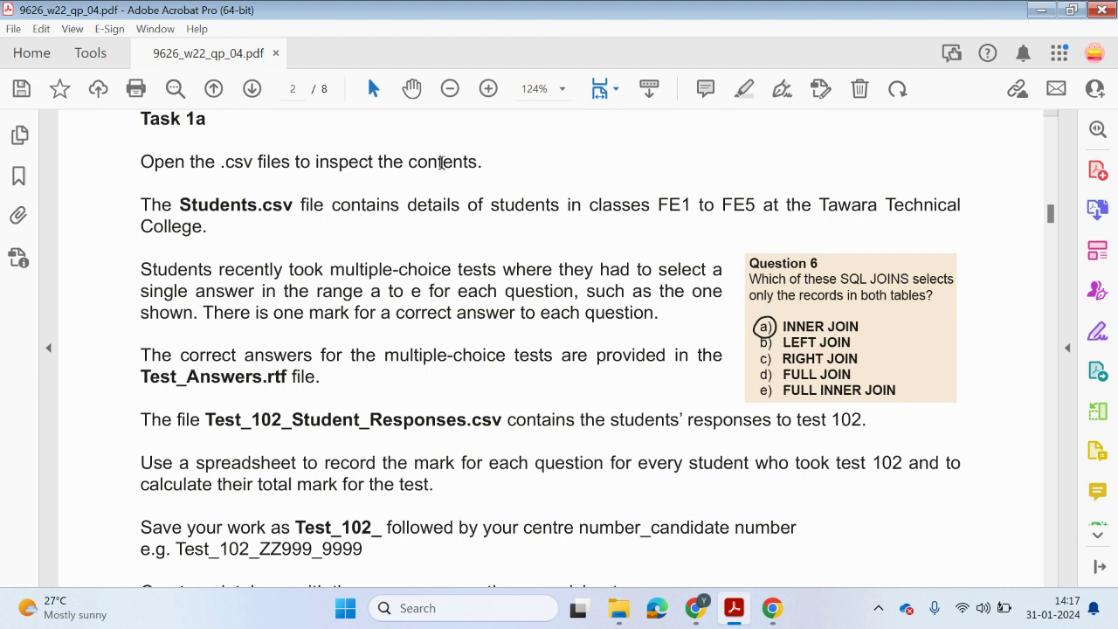
- Highlight 'Students.csv file contains details of students' and 'FE1 to FE5' in yellow
{"action": "left_click_drag", "start_coordinate": [218, 204], "coordinate": [519, 189]}
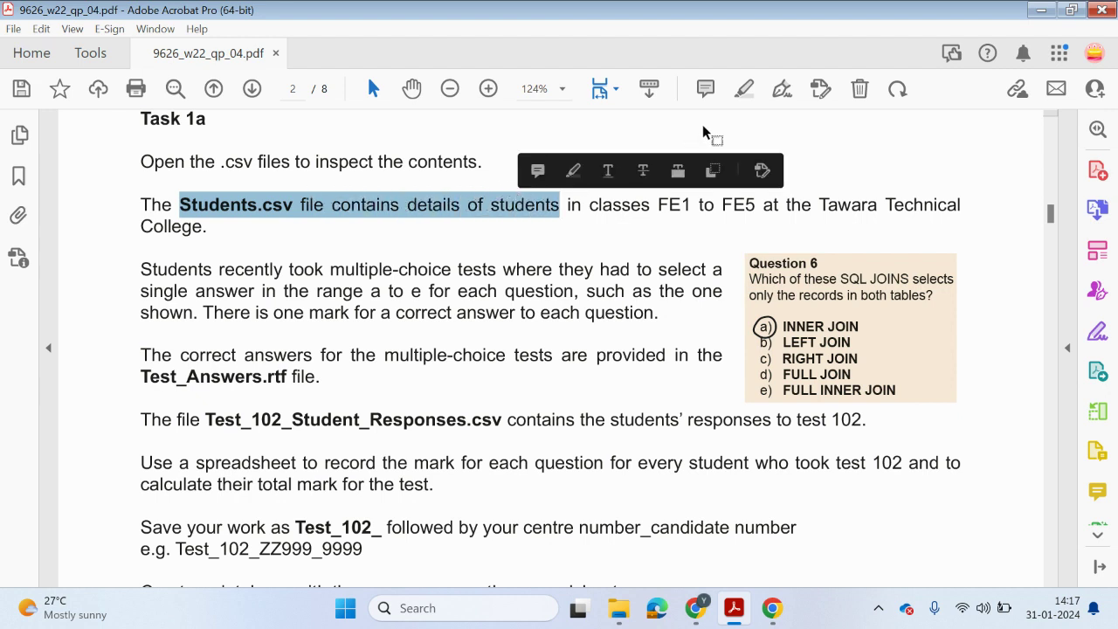
{"action": "left_click", "coordinate": [740, 96]}
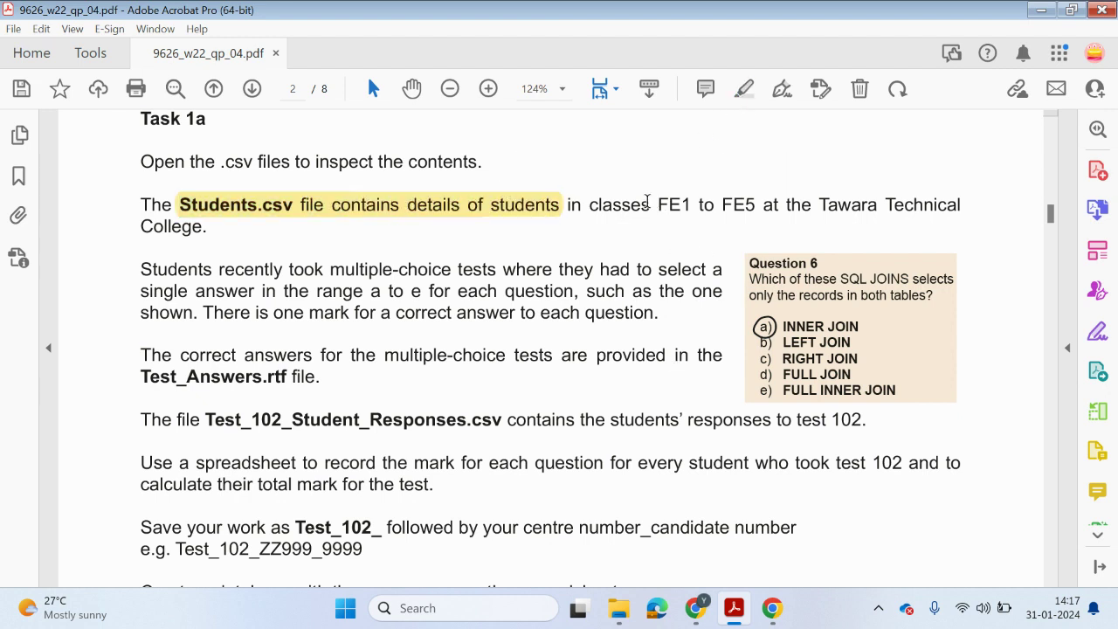
{"action": "left_click_drag", "start_coordinate": [659, 203], "coordinate": [755, 204]}
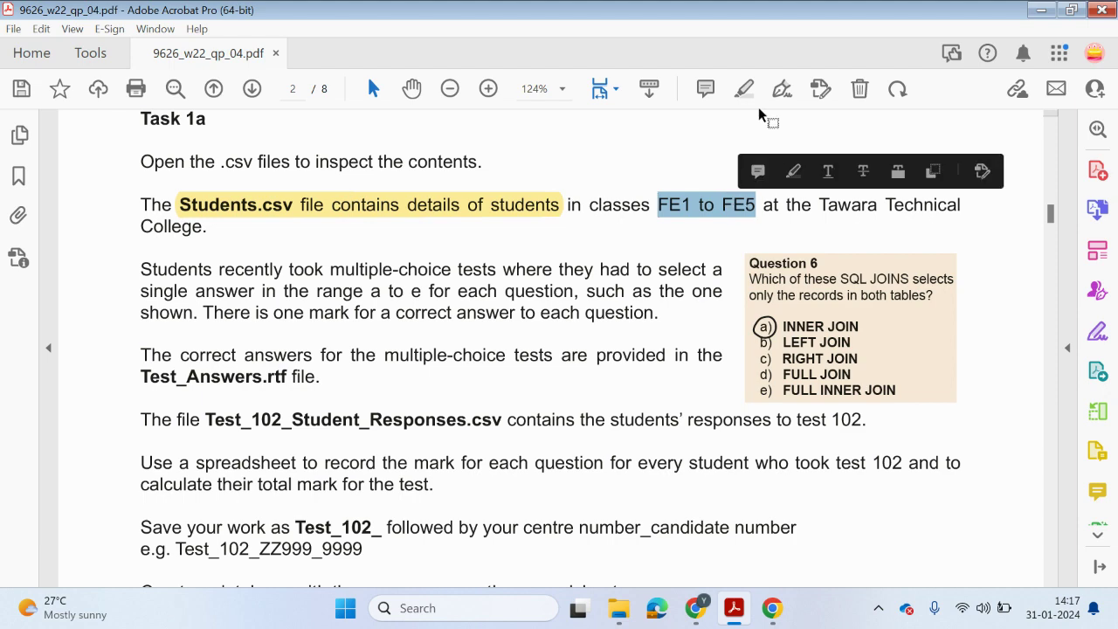
{"action": "left_click", "coordinate": [740, 90]}
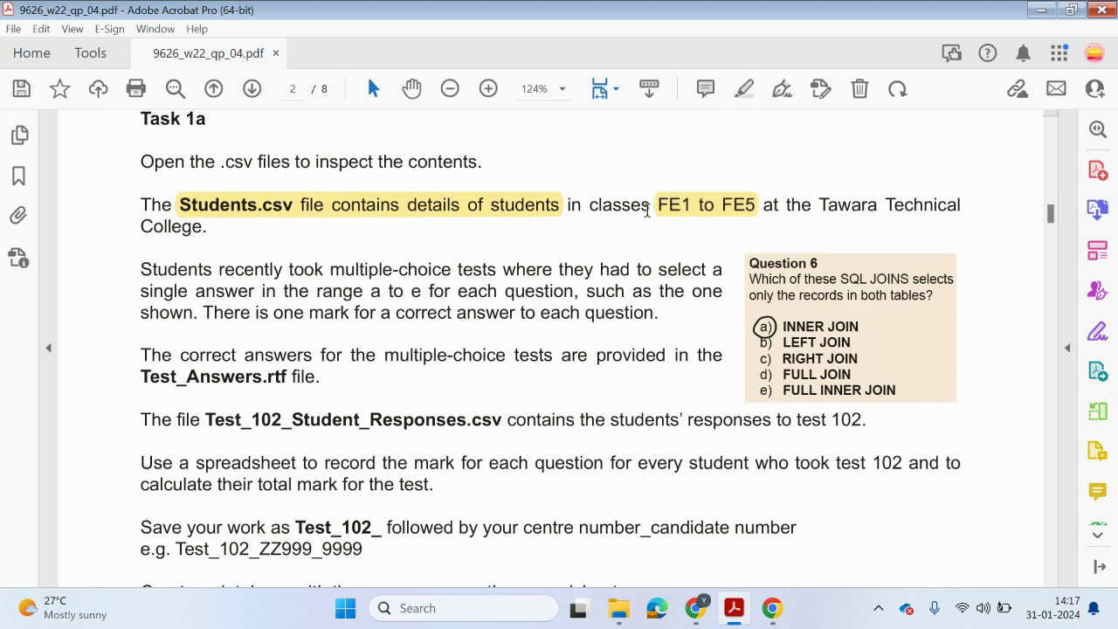
{"action": "left_click", "coordinate": [619, 608]}
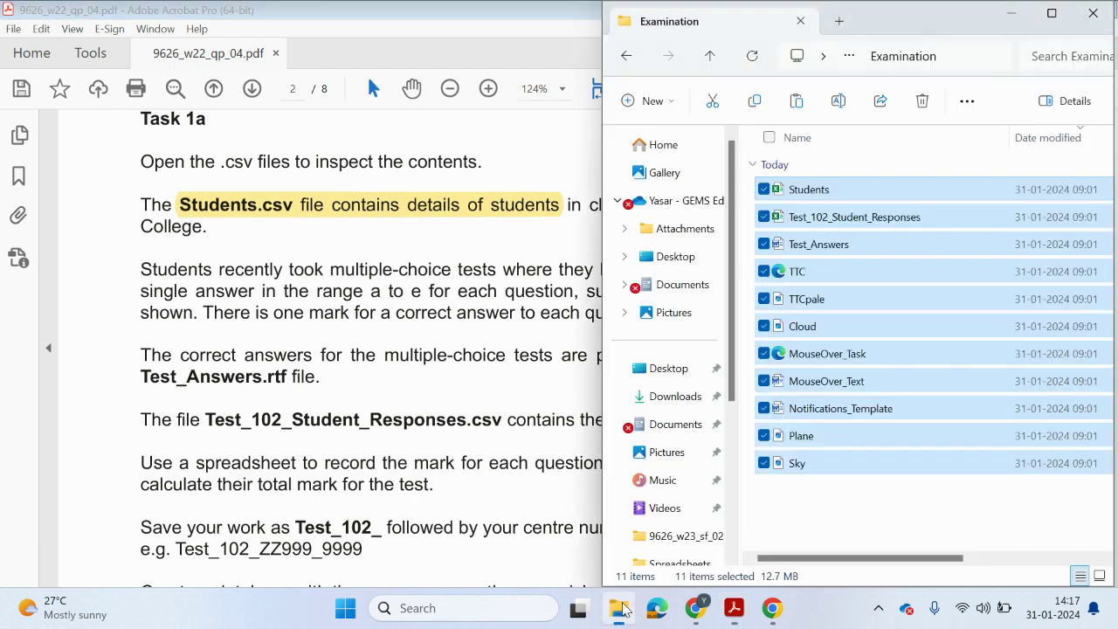
- Open Students.csv in Excel and autofit columns A, C, F and H
{"action": "double_click", "coordinate": [816, 190]}
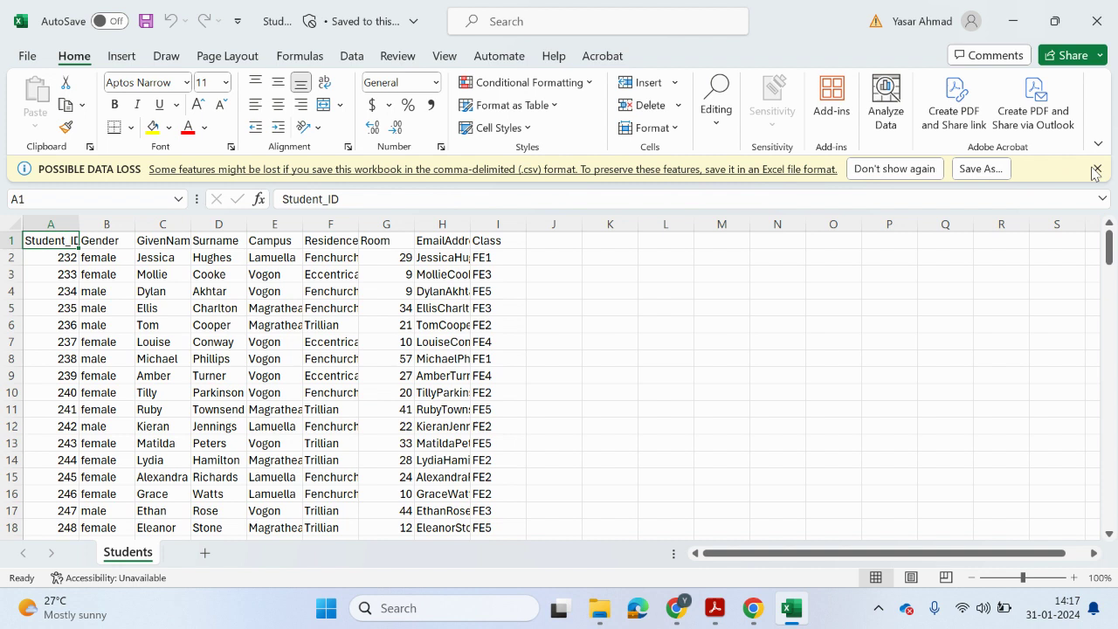
{"action": "left_click", "coordinate": [1097, 168]}
{"action": "left_click_drag", "start_coordinate": [79, 197], "coordinate": [85, 199]}
{"action": "left_click", "coordinate": [122, 218]}
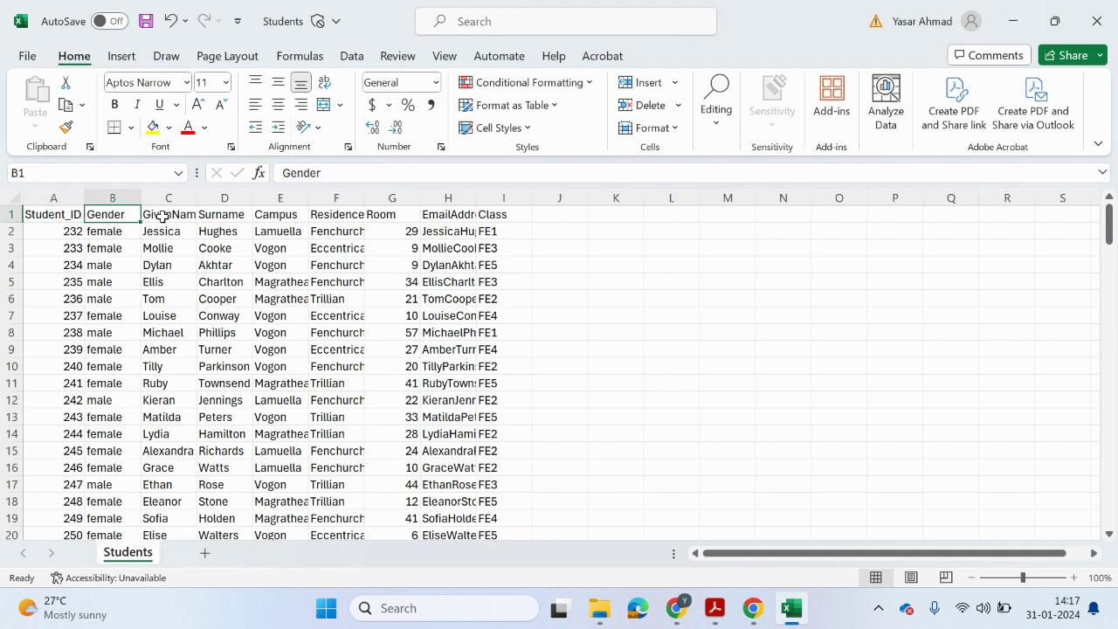
{"action": "double_click", "coordinate": [198, 203]}
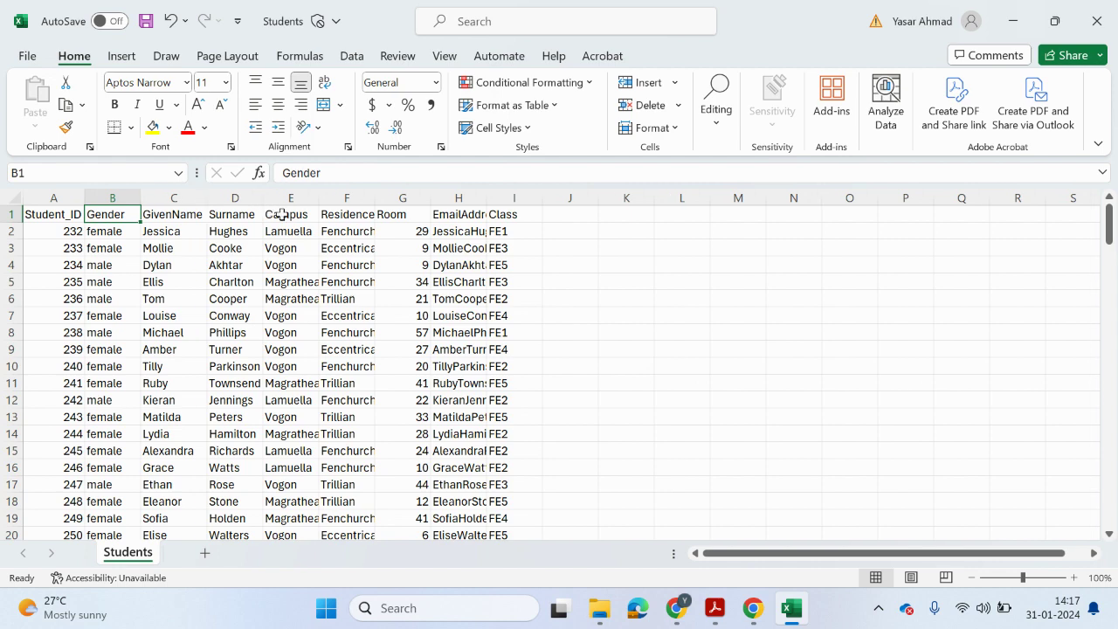
{"action": "double_click", "coordinate": [375, 196]}
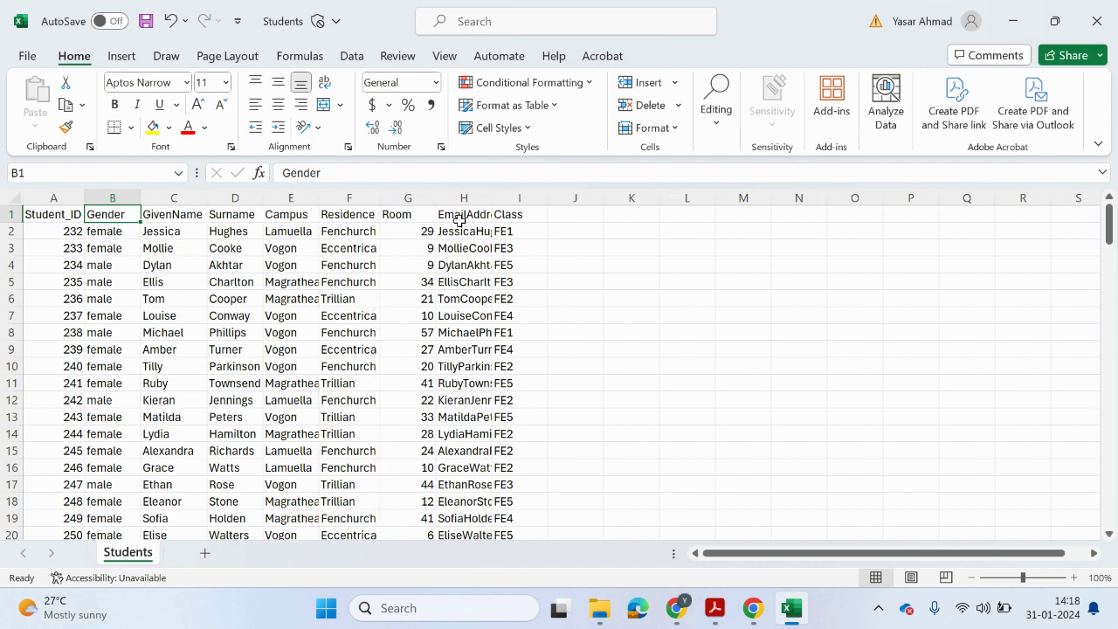
{"action": "double_click", "coordinate": [496, 201]}
- Scroll through the 154 student records, leaving cell D2 active
{"action": "scroll", "coordinate": [105, 314], "scroll_direction": "down", "scroll_amount": 5}
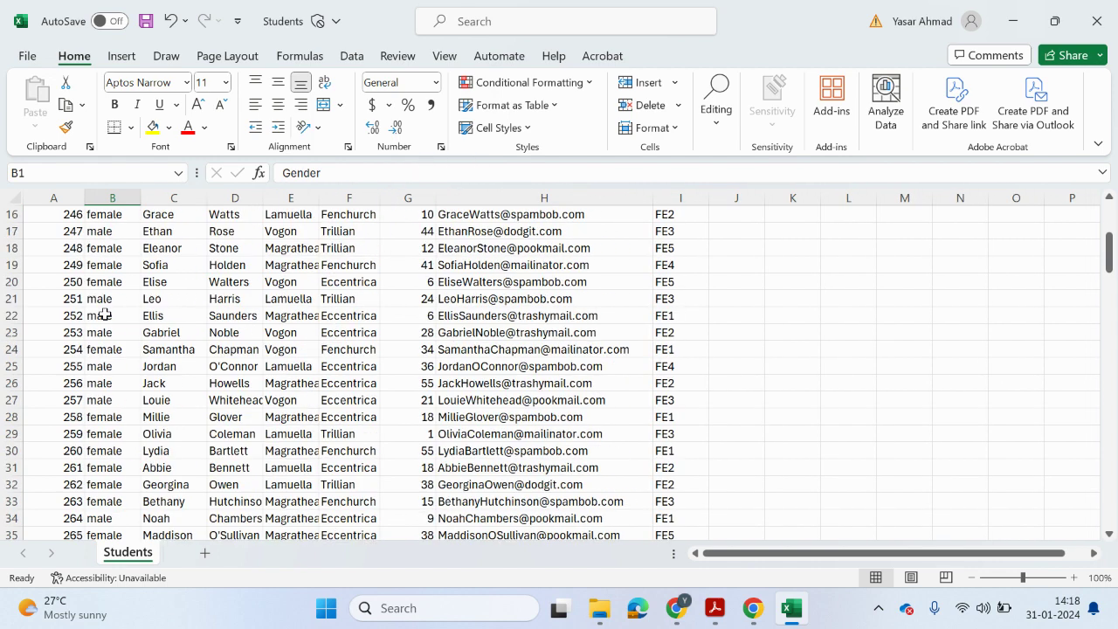
{"action": "scroll", "coordinate": [105, 314], "scroll_direction": "down", "scroll_amount": 20}
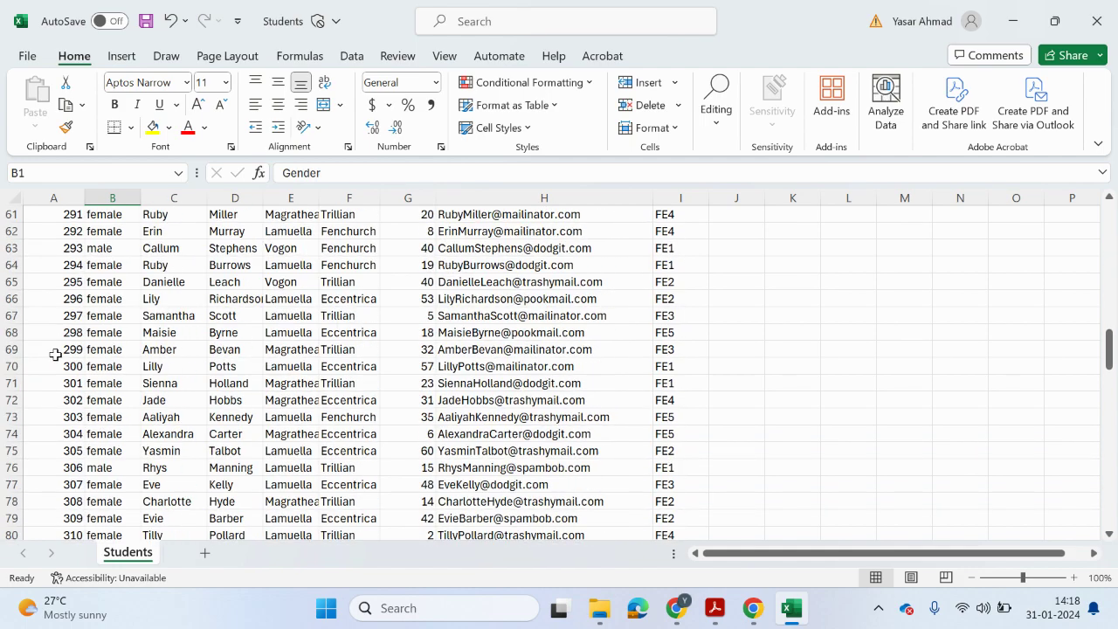
{"action": "scroll", "coordinate": [55, 355], "scroll_direction": "down", "scroll_amount": 20}
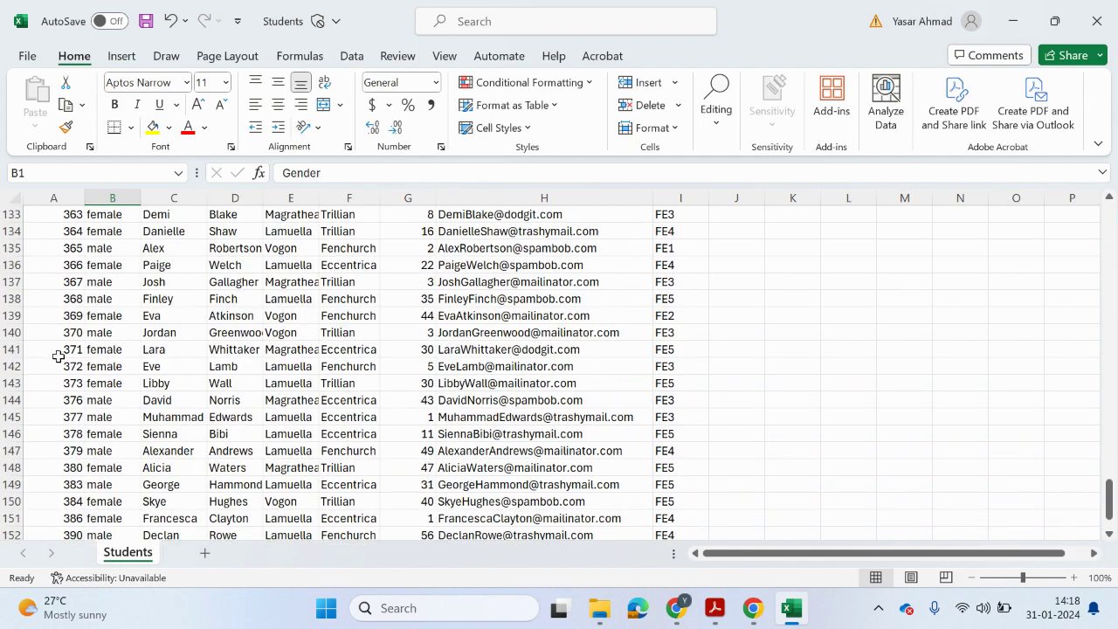
{"action": "left_click_drag", "start_coordinate": [76, 344], "coordinate": [87, 223]}
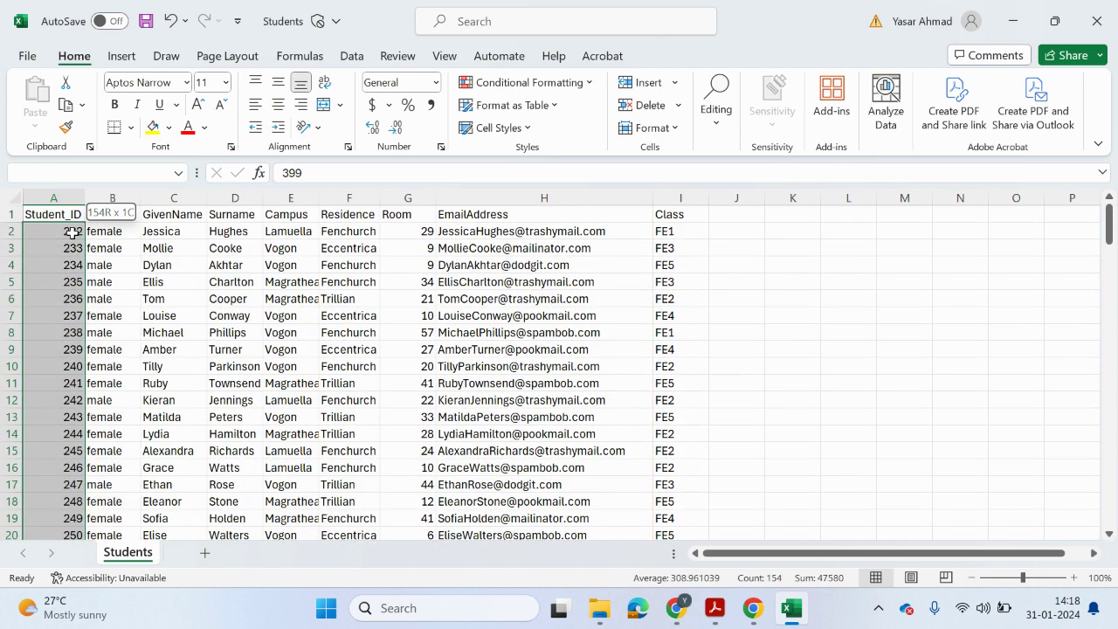
{"action": "left_click", "coordinate": [10, 197]}
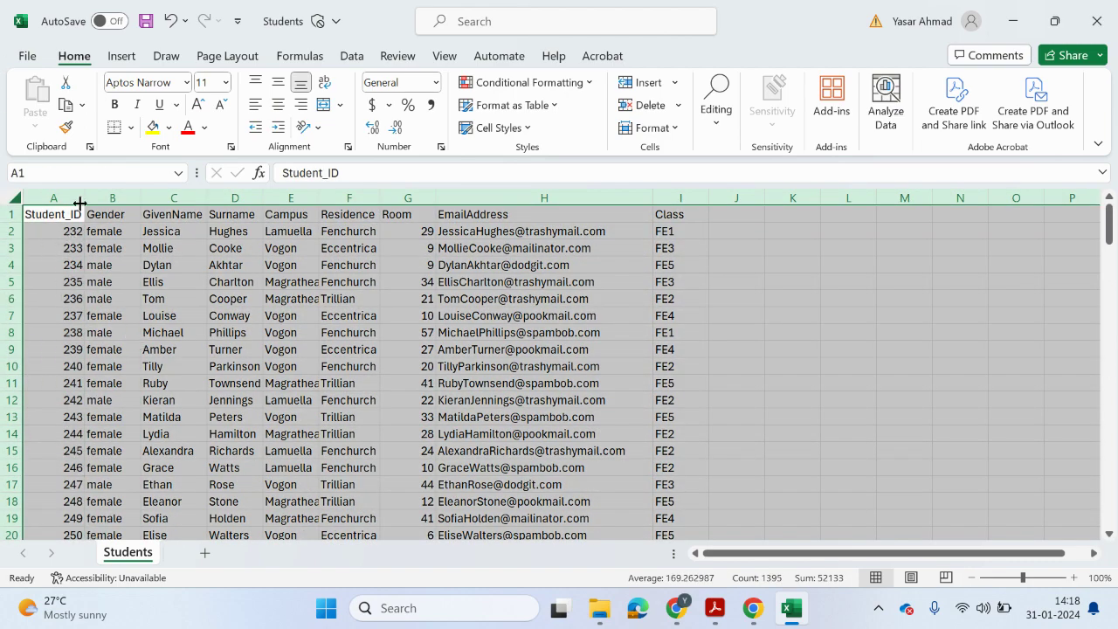
{"action": "left_click", "coordinate": [215, 234]}
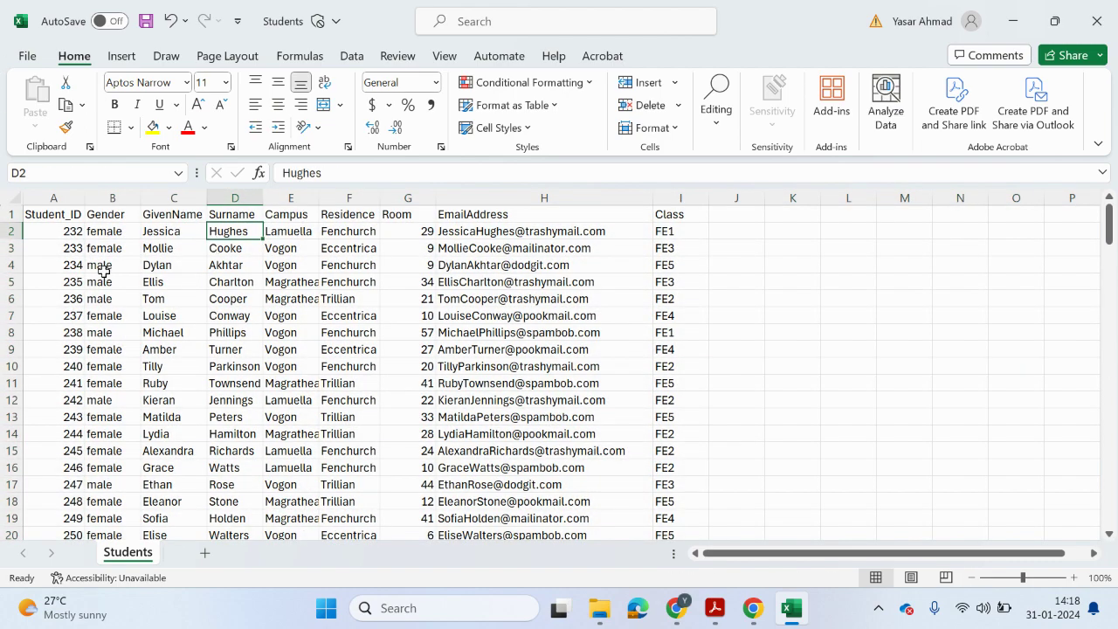
- Highlight the paragraph about the multiple-choice tests in yellow
{"action": "left_click", "coordinate": [714, 608]}
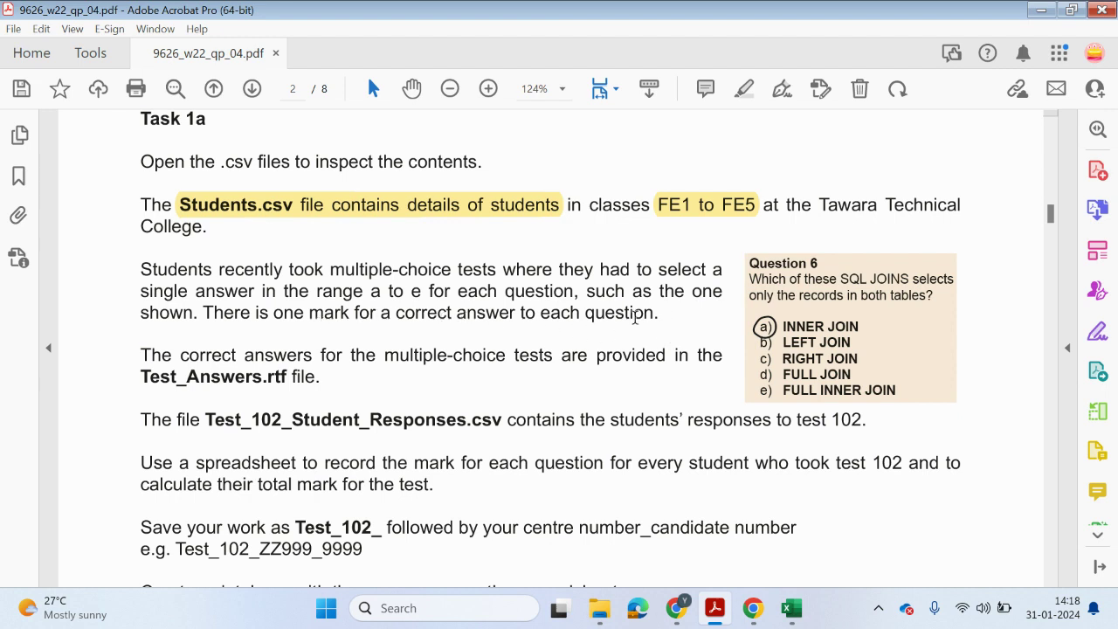
{"action": "left_click_drag", "start_coordinate": [657, 312], "coordinate": [141, 266]}
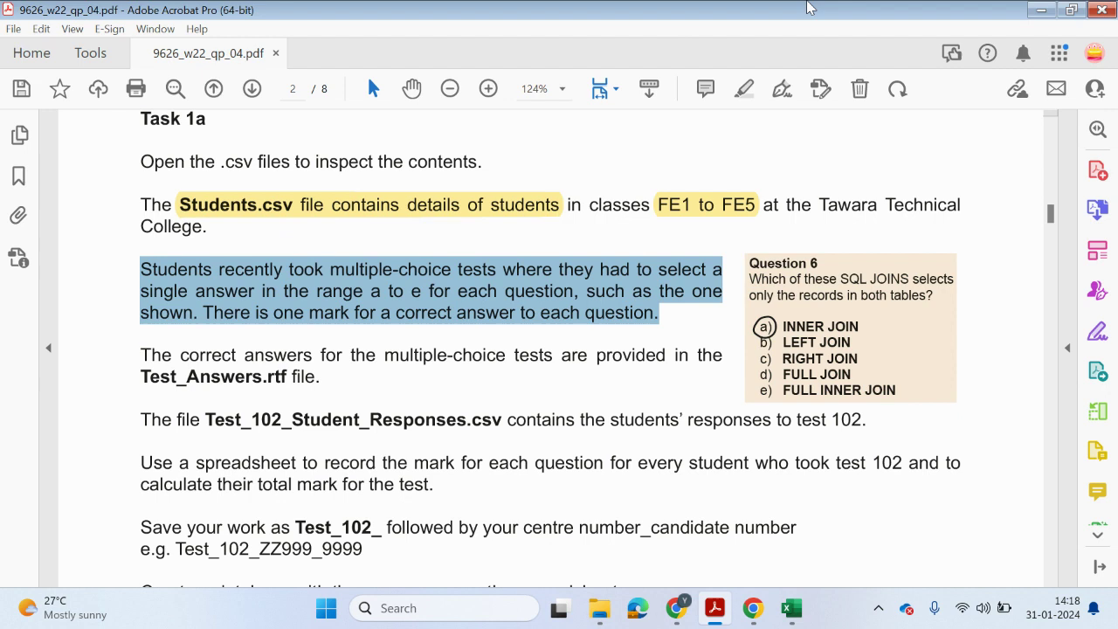
{"action": "left_click", "coordinate": [750, 84]}
- Highlight the words 'Test_Answers.rtf file.' in yellow
{"action": "scroll", "coordinate": [443, 370], "scroll_direction": "down", "scroll_amount": 1}
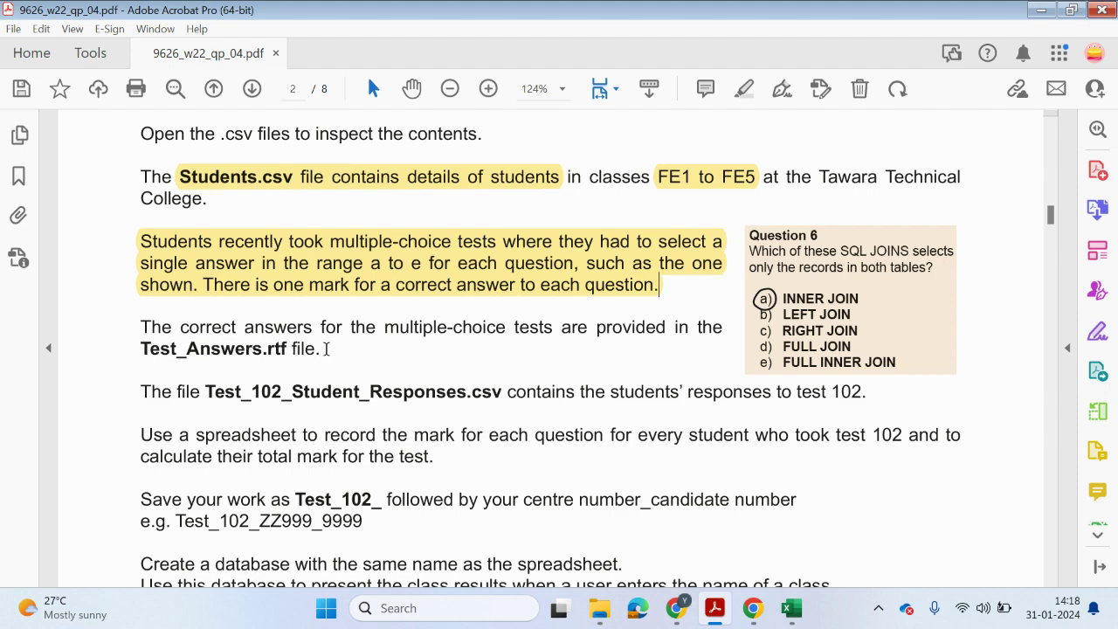
{"action": "left_click_drag", "start_coordinate": [318, 330], "coordinate": [140, 353]}
{"action": "left_click_drag", "start_coordinate": [345, 346], "coordinate": [140, 350]}
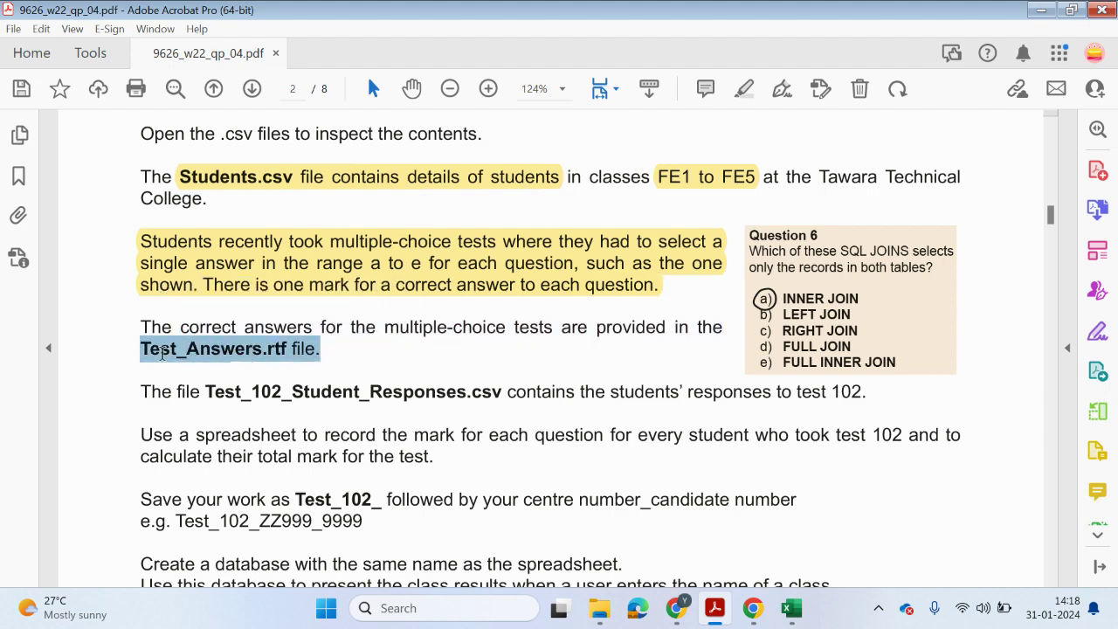
{"action": "left_click", "coordinate": [740, 88]}
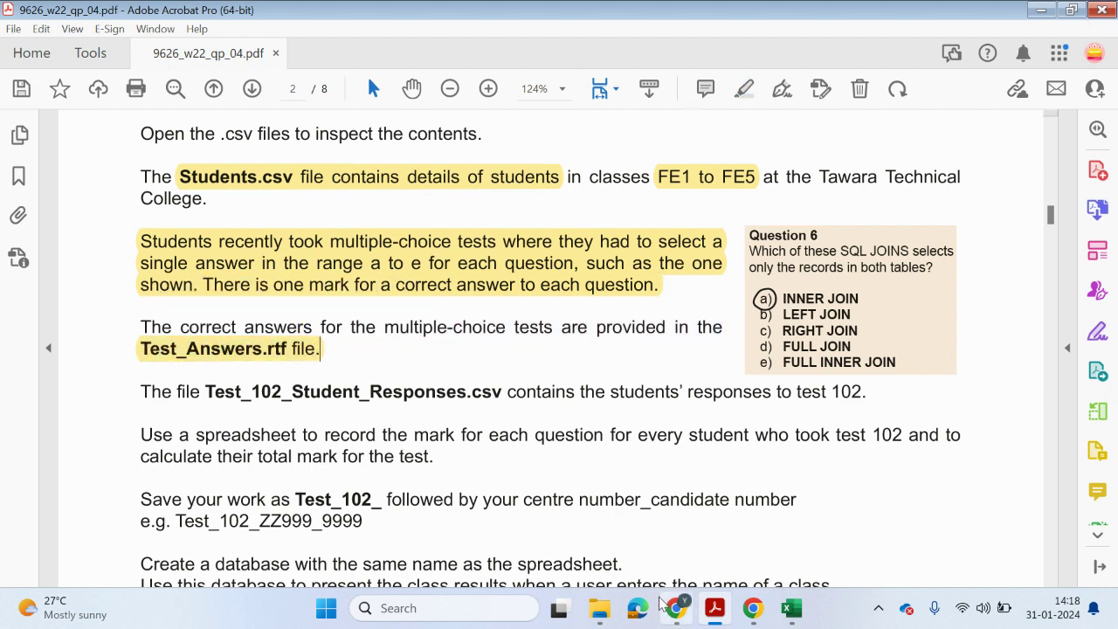
{"action": "left_click", "coordinate": [599, 608]}
- Open Test_Answers in Word, review the Test_101–Test_104 answer key, and enable editing
{"action": "double_click", "coordinate": [815, 246]}
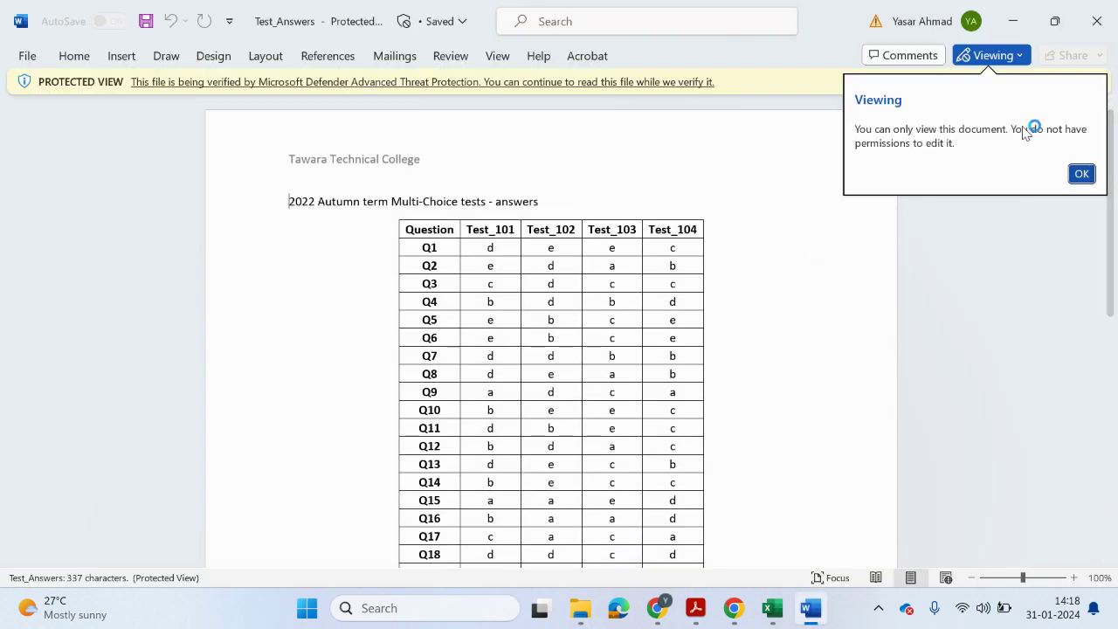
{"action": "left_click", "coordinate": [1083, 173]}
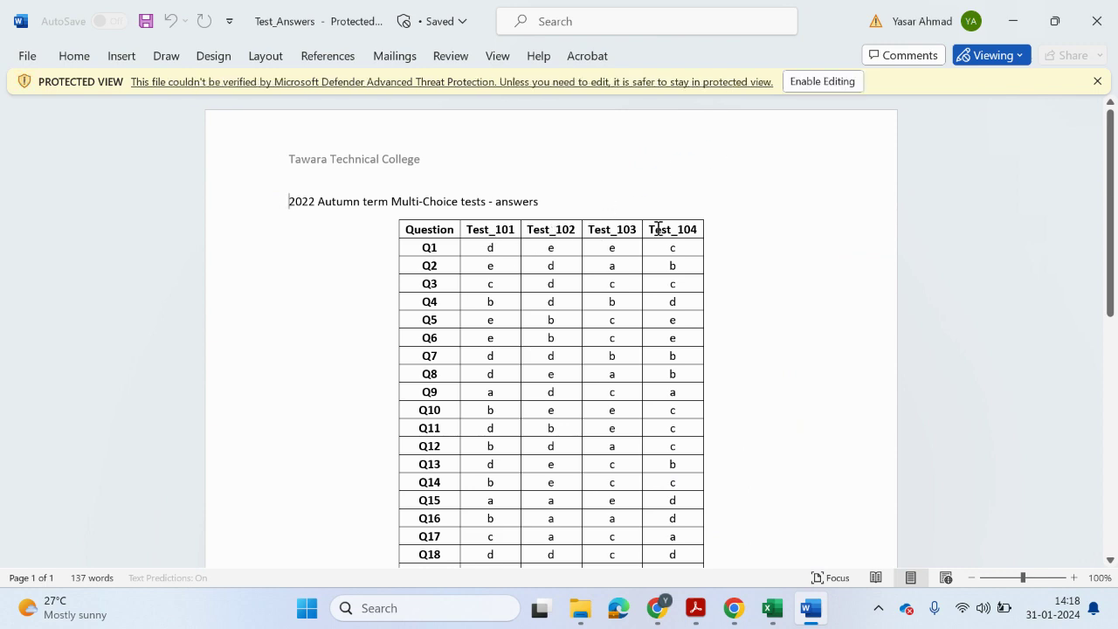
{"action": "scroll", "coordinate": [460, 411], "scroll_direction": "down", "scroll_amount": 4}
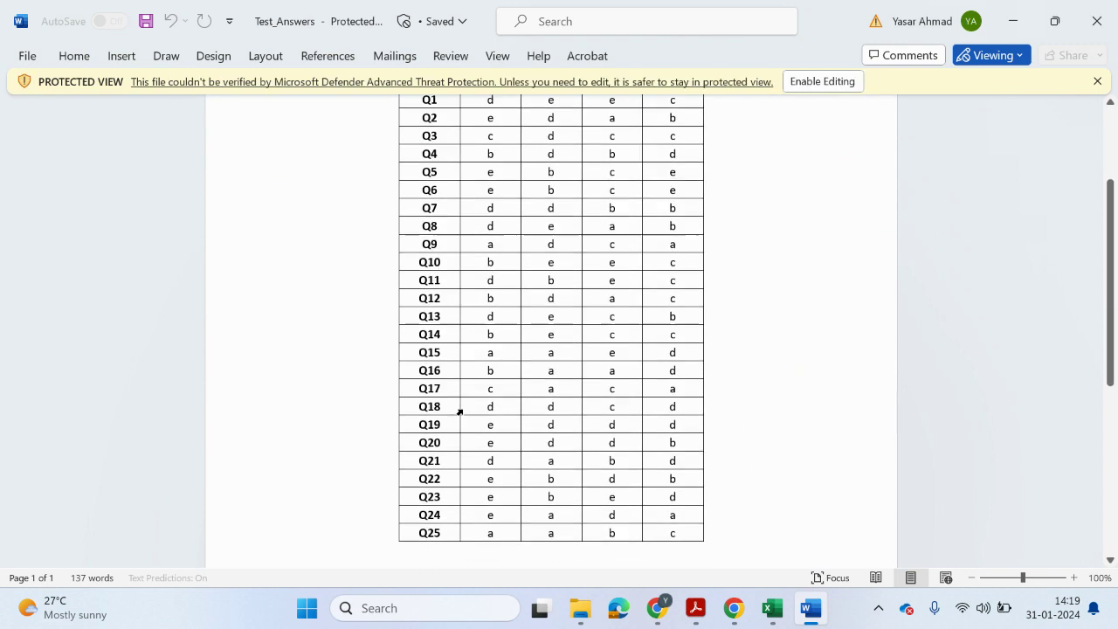
{"action": "scroll", "coordinate": [459, 487], "scroll_direction": "up", "scroll_amount": 2}
{"action": "left_click", "coordinate": [811, 80]}
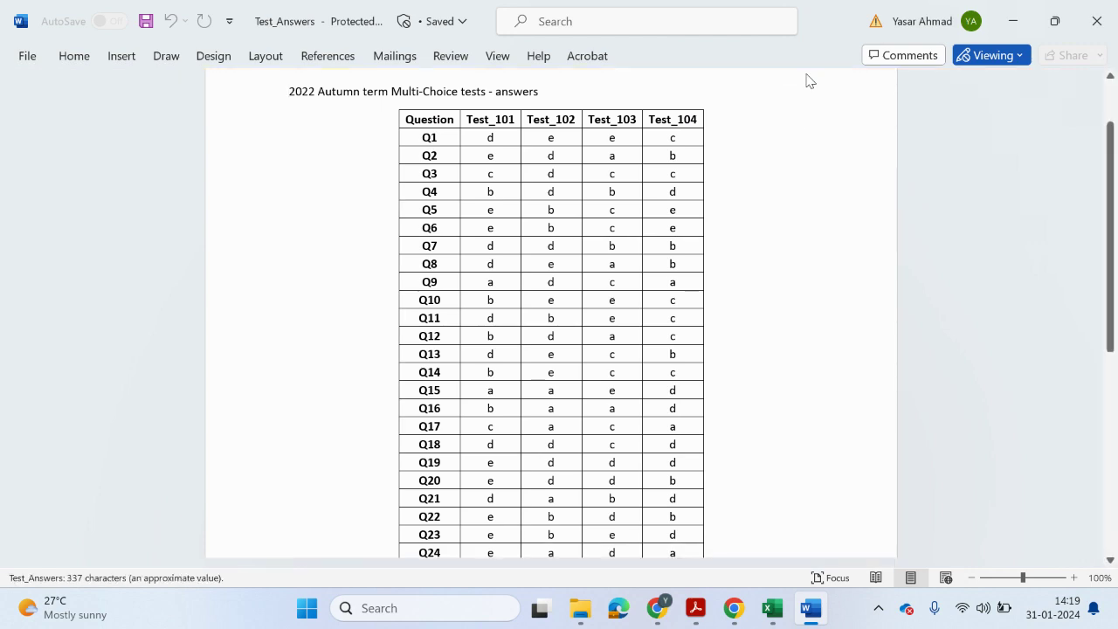
- Highlight the sentence about Test_102_Student_Responses.csv in yellow
{"action": "left_click", "coordinate": [1024, 13]}
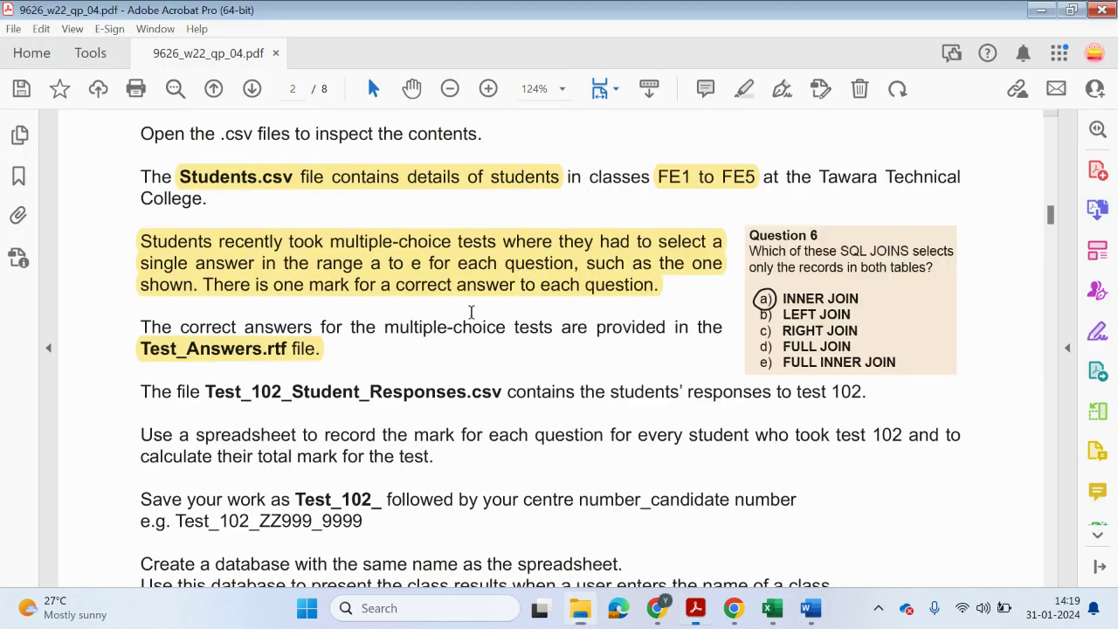
{"action": "left_click", "coordinate": [470, 312]}
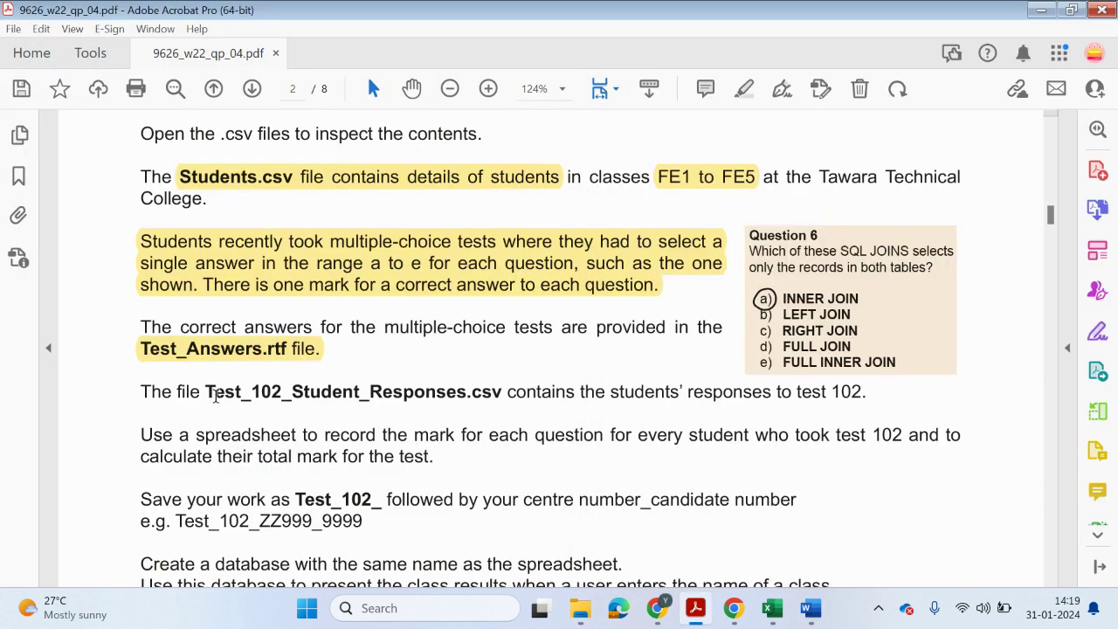
{"action": "left_click_drag", "start_coordinate": [210, 393], "coordinate": [863, 395]}
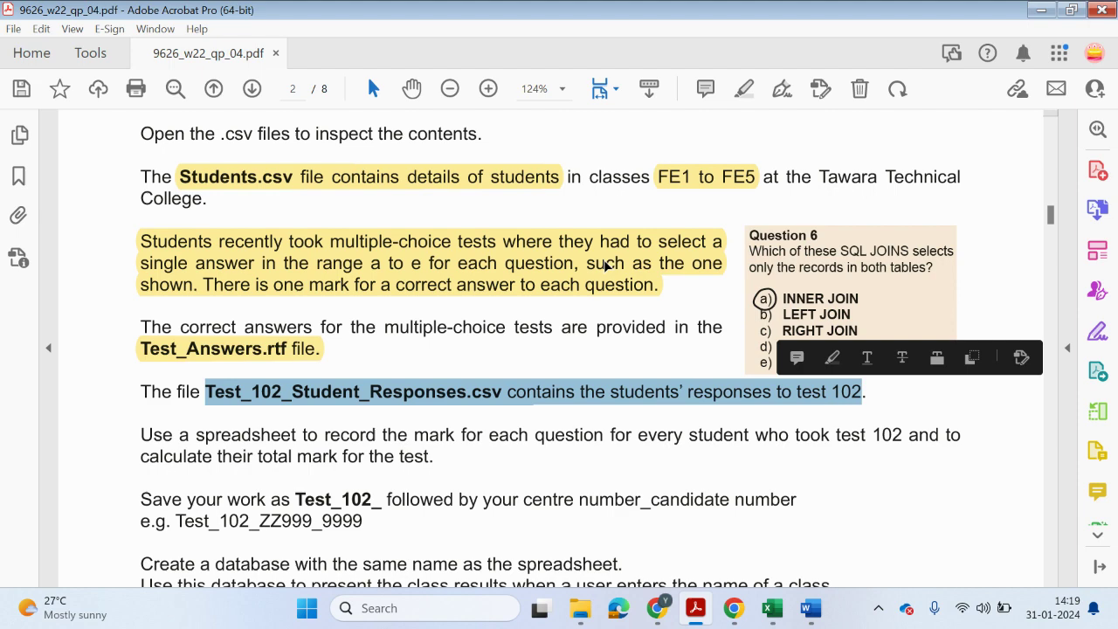
{"action": "left_click", "coordinate": [560, 551]}
- Open Test_102_Student_Responses.csv in Excel, then return to the question paper
{"action": "left_click", "coordinate": [579, 608]}
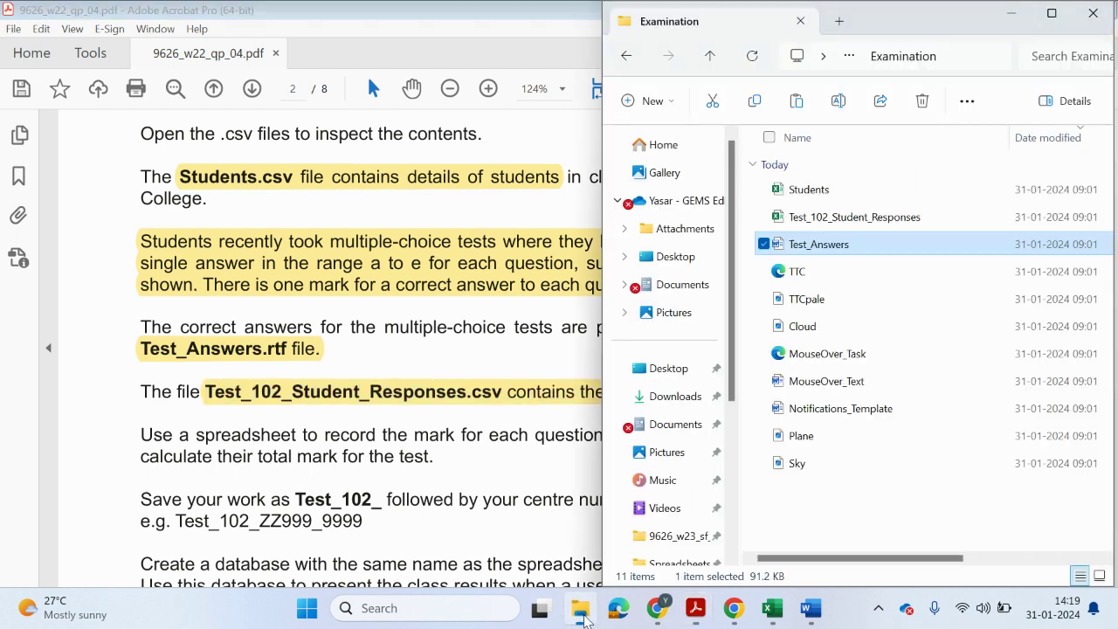
{"action": "double_click", "coordinate": [880, 217]}
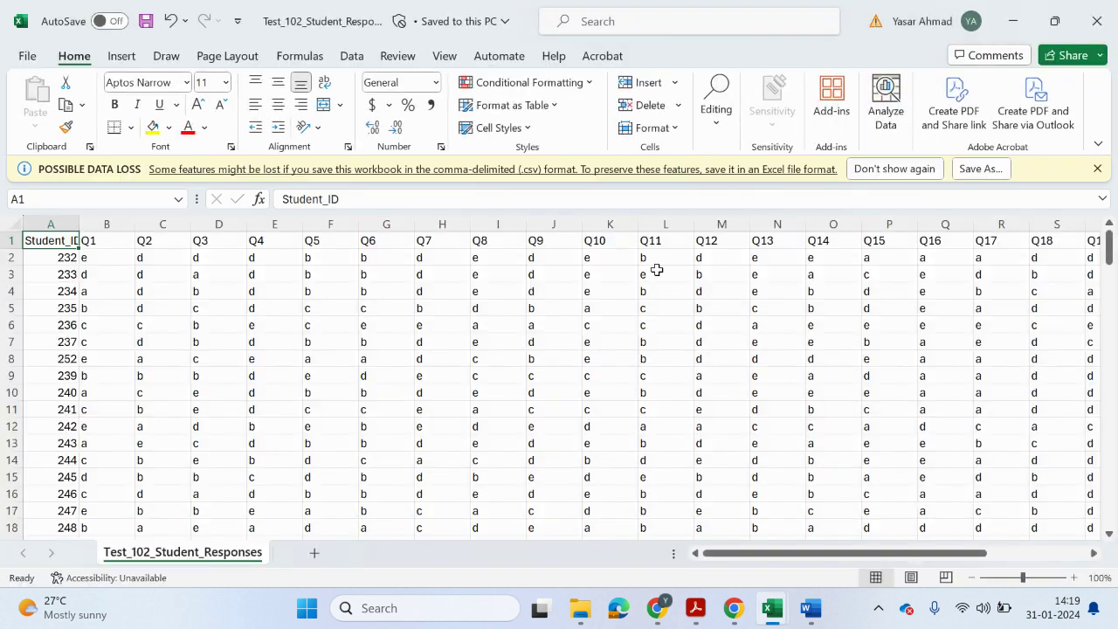
{"action": "left_click", "coordinate": [1097, 169]}
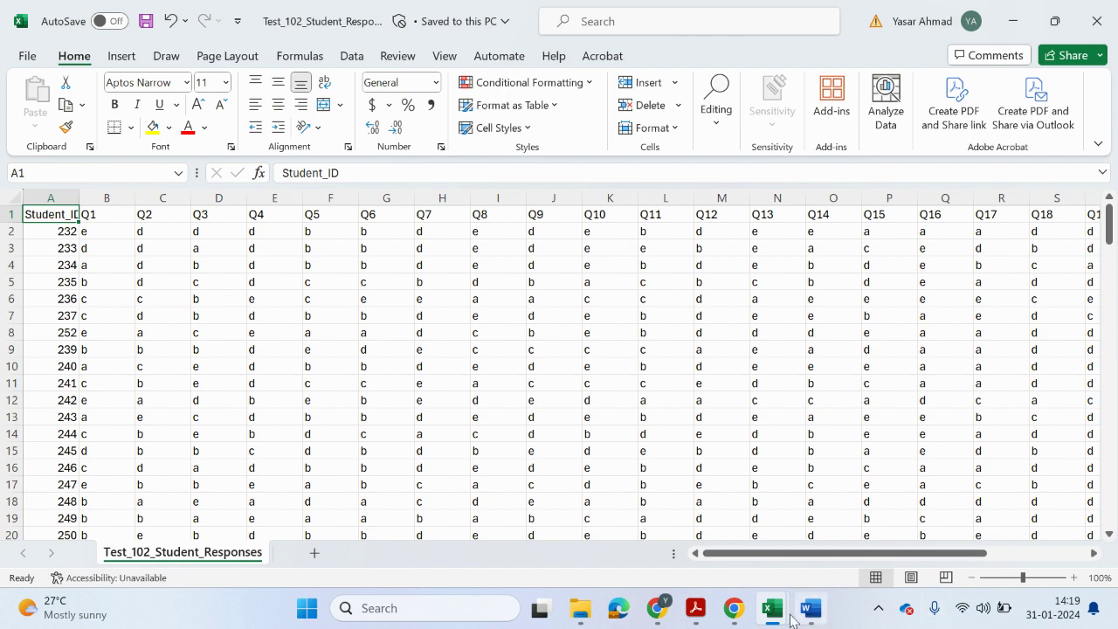
{"action": "left_click", "coordinate": [696, 609]}
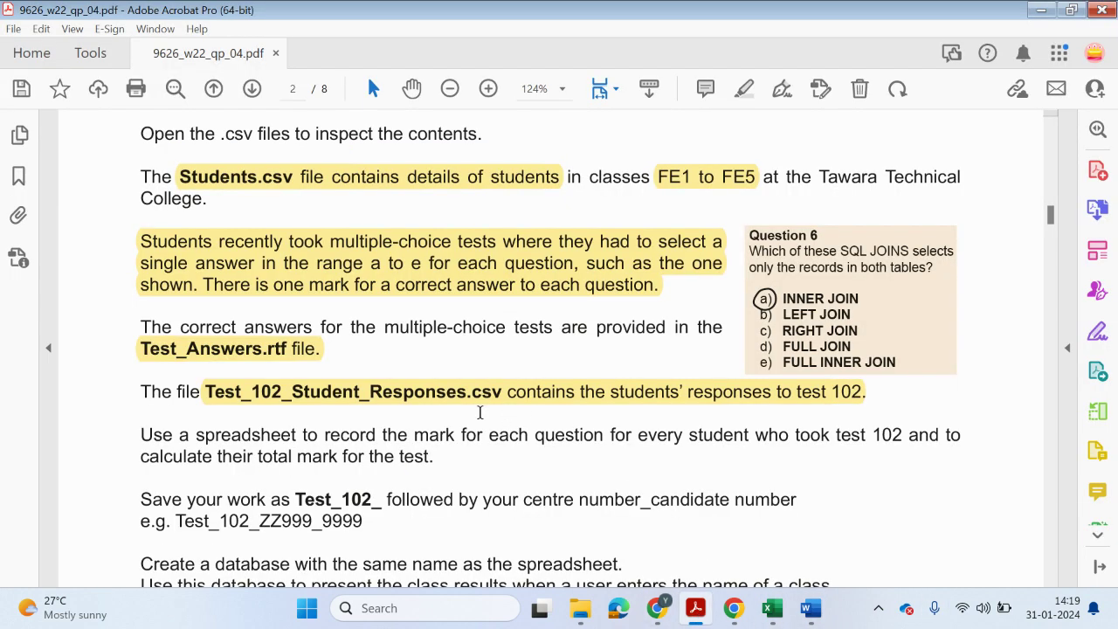
{"action": "scroll", "coordinate": [461, 433], "scroll_direction": "down", "scroll_amount": 1}
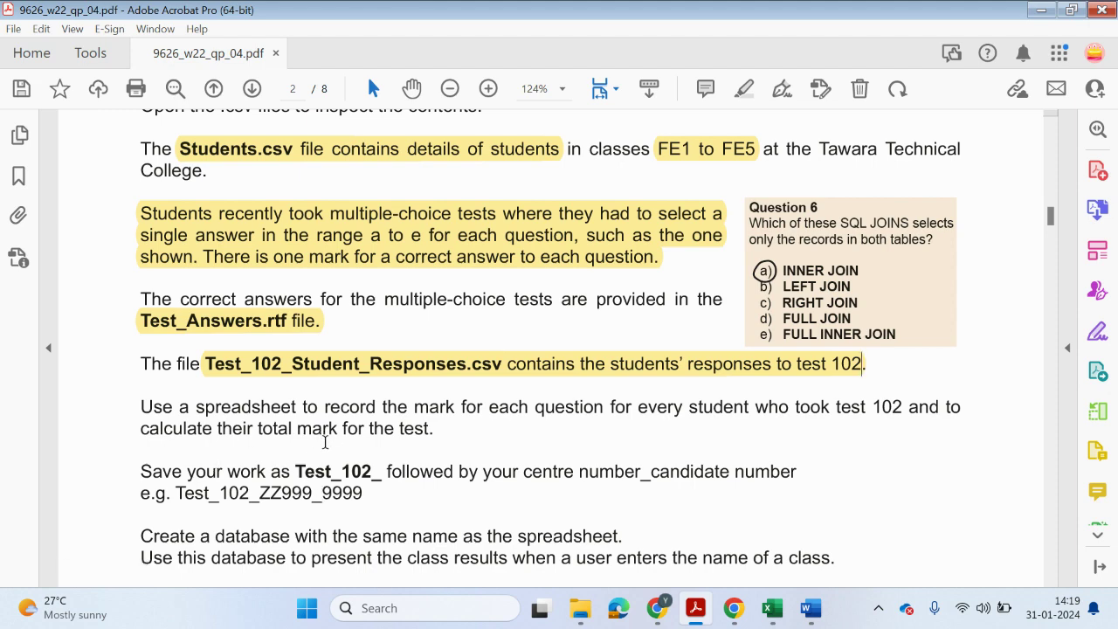
{"action": "scroll", "coordinate": [325, 433], "scroll_direction": "down", "scroll_amount": 1}
- Create a new blank workbook and add two more worksheets
{"action": "left_click", "coordinate": [787, 615]}
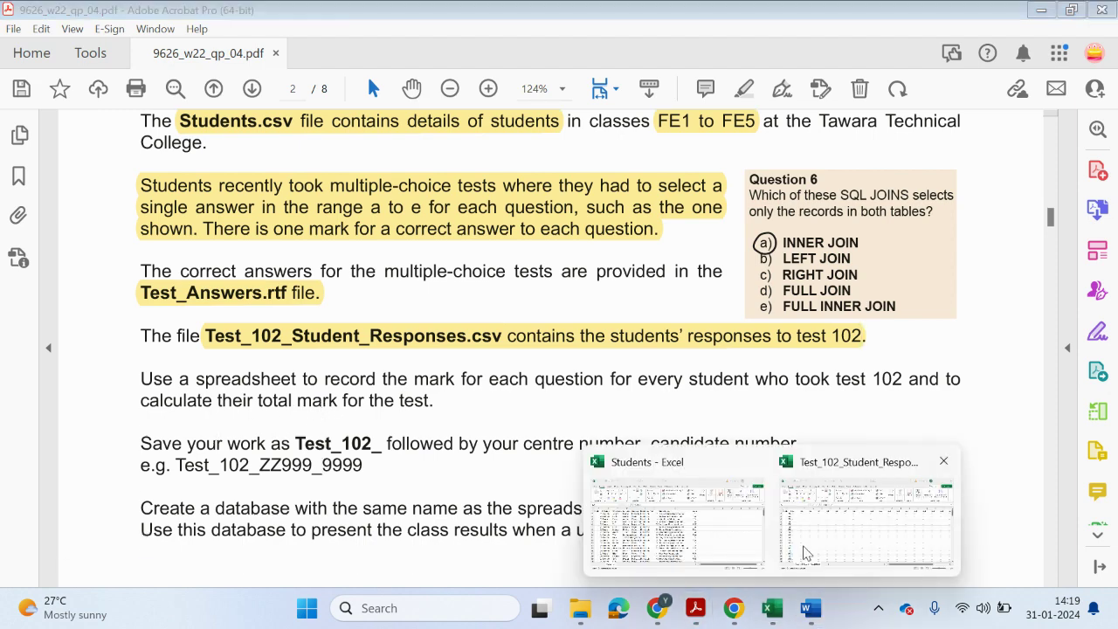
{"action": "left_click", "coordinate": [808, 553]}
{"action": "left_click", "coordinate": [19, 56]}
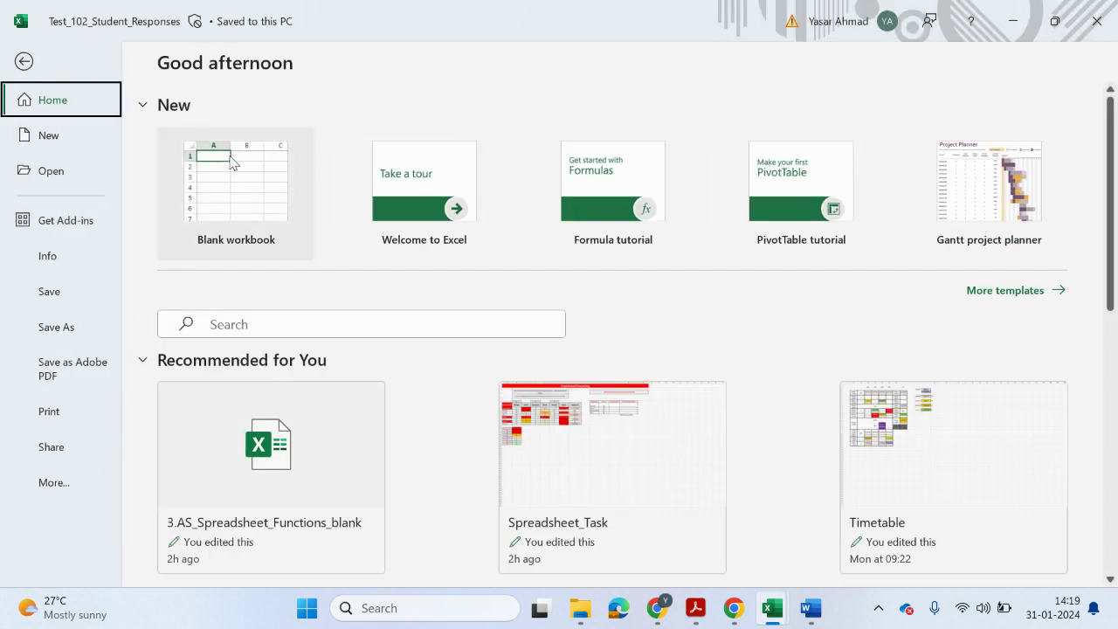
{"action": "left_click", "coordinate": [237, 161]}
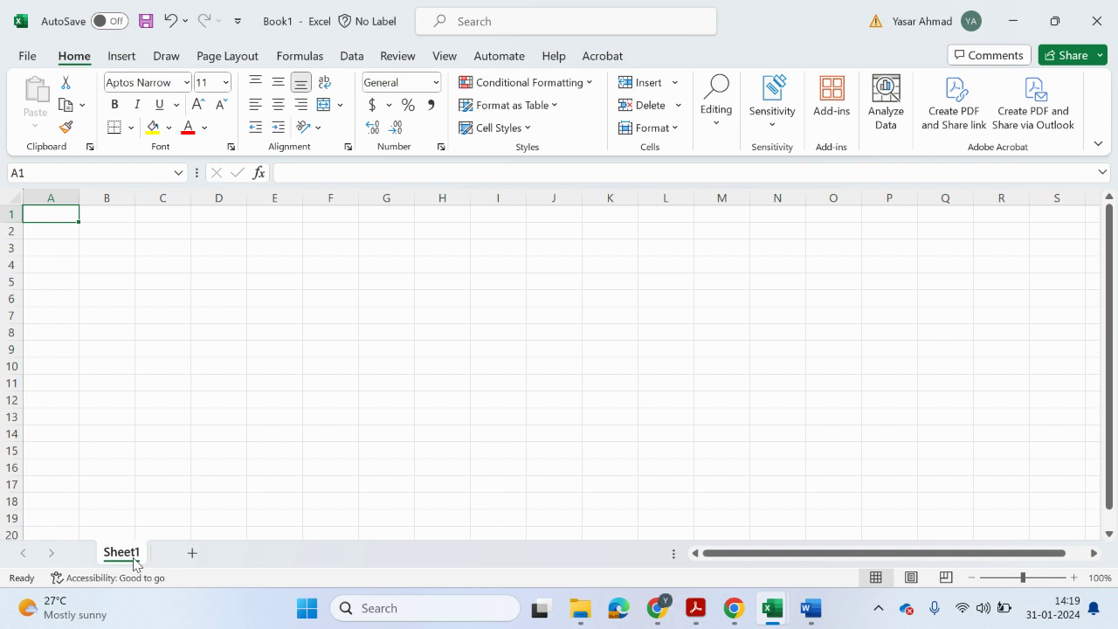
{"action": "left_click", "coordinate": [192, 553]}
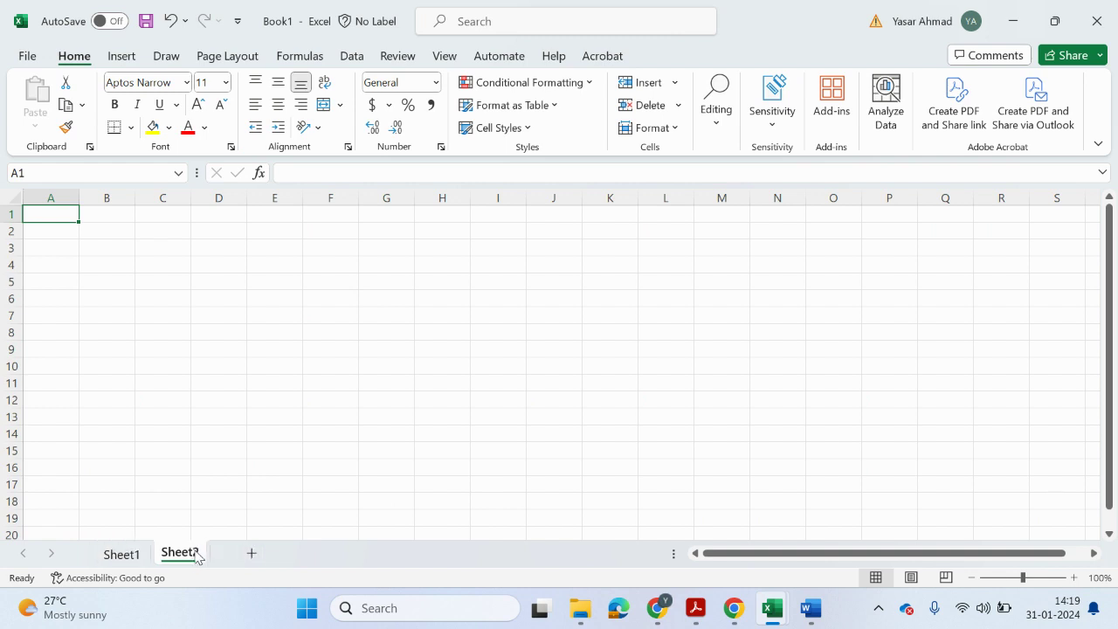
{"action": "left_click", "coordinate": [249, 554]}
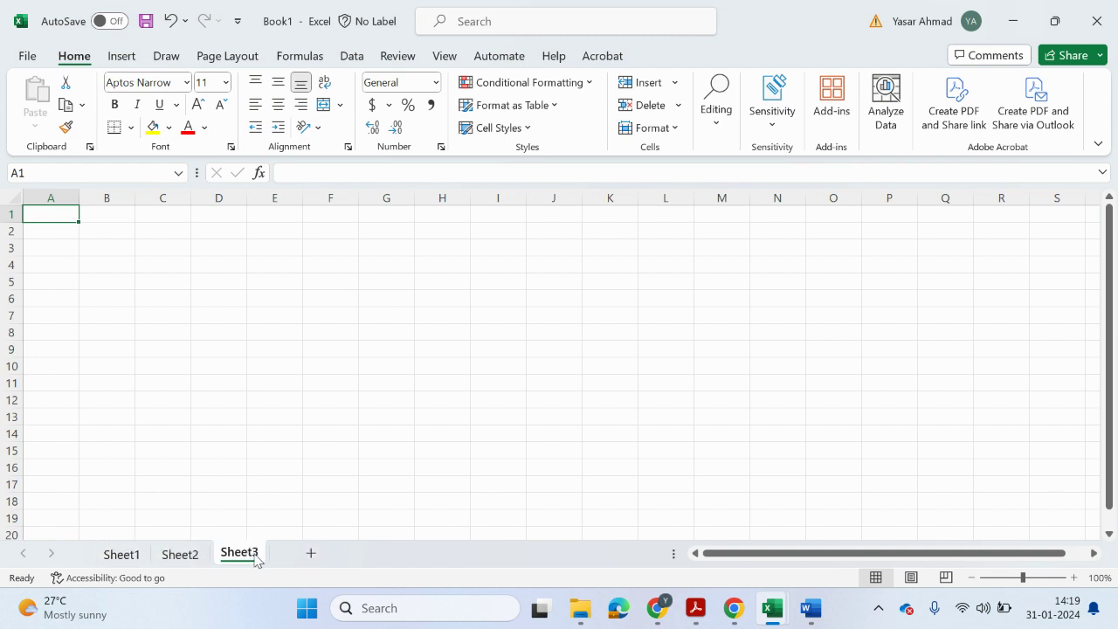
- Rename the first sheet to S_Marks
{"action": "double_click", "coordinate": [253, 556]}
{"action": "left_click", "coordinate": [124, 554]}
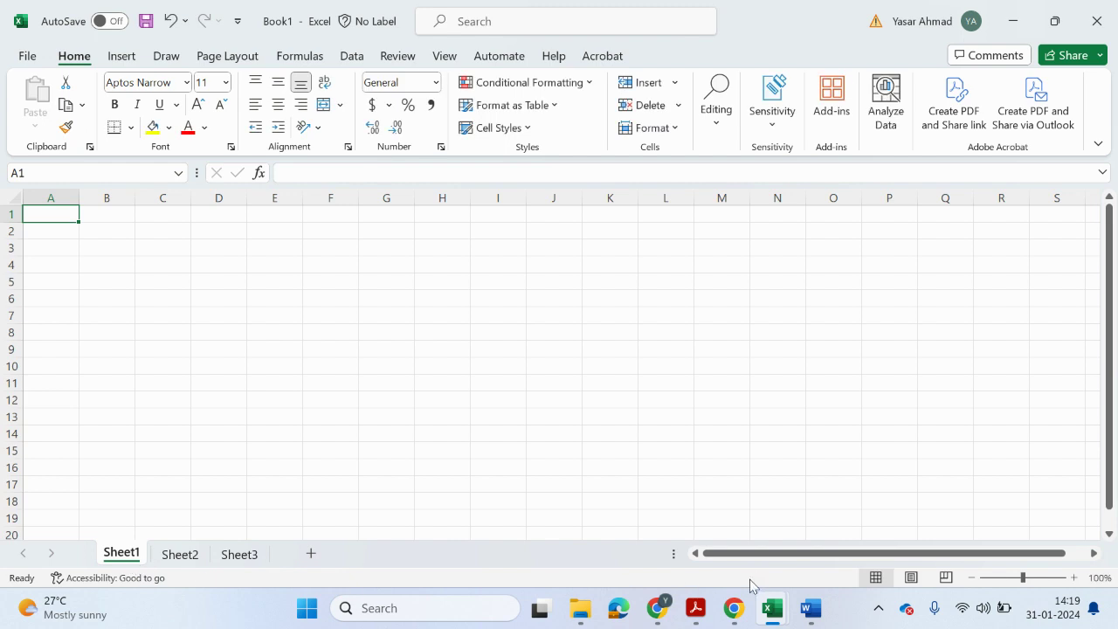
{"action": "type", "text": "S"}
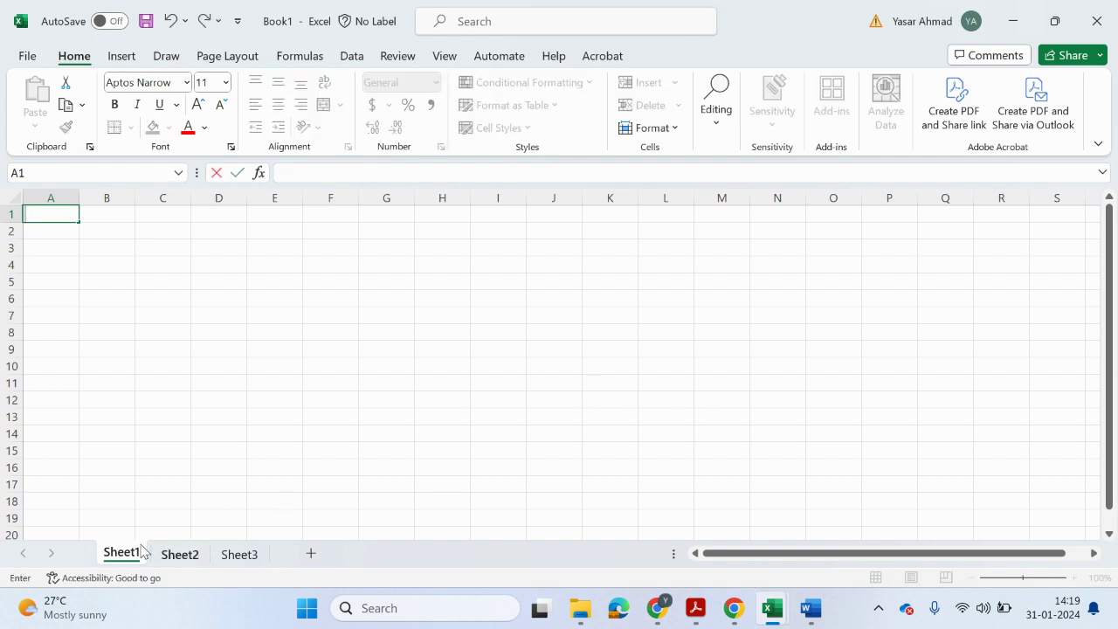
{"action": "double_click", "coordinate": [115, 554]}
{"action": "type", "text": "S"}
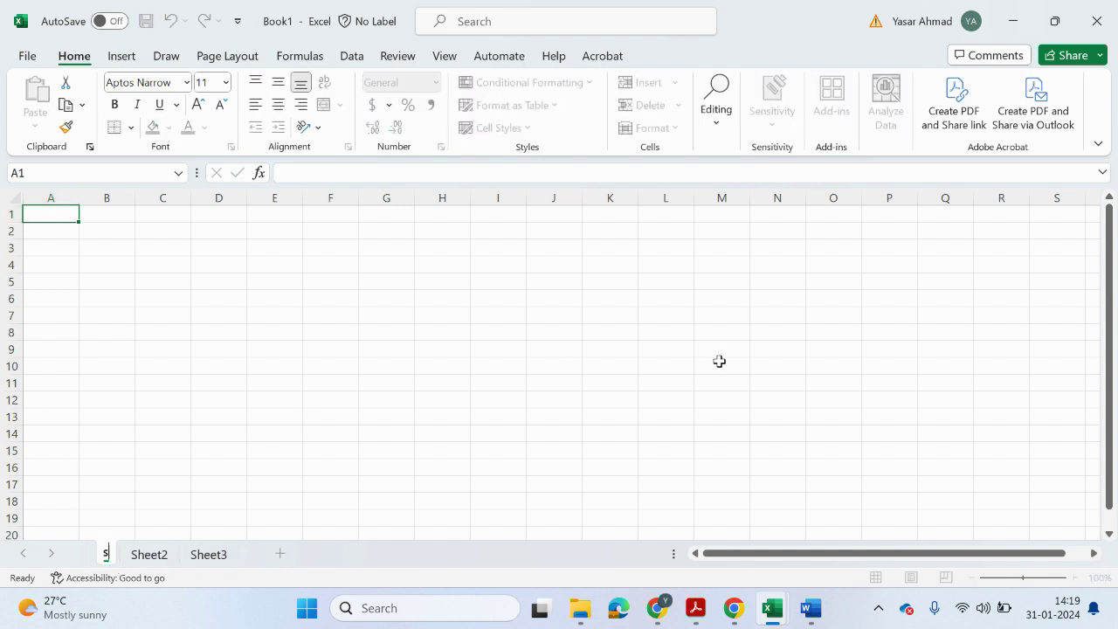
{"action": "key", "text": "Return"}
{"action": "type", "text": "_MA"}
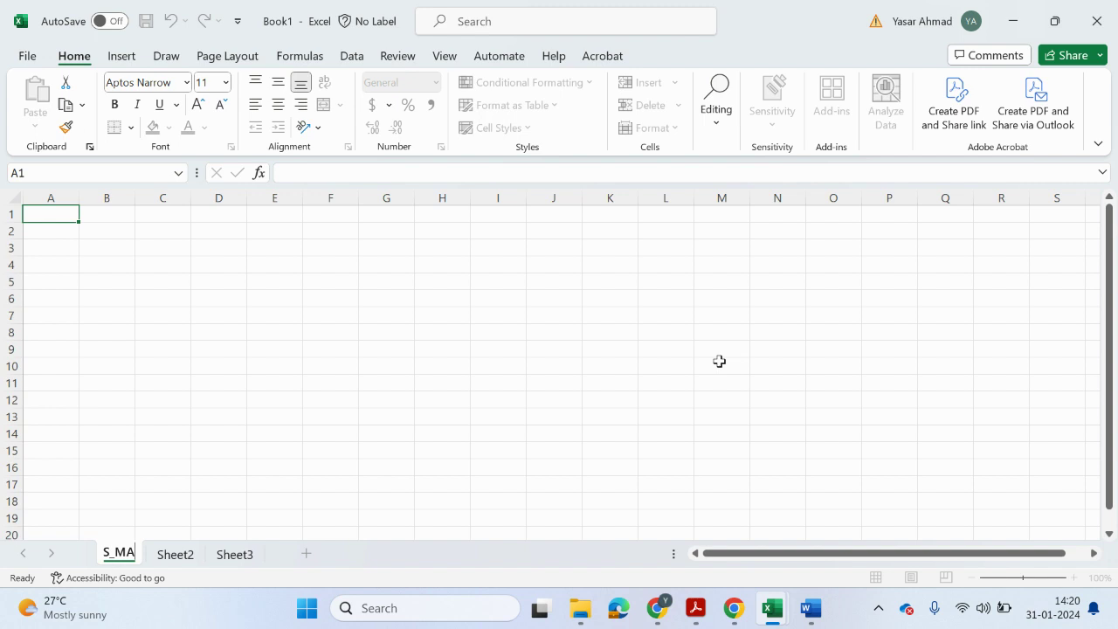
{"action": "type", "text": "rks"}
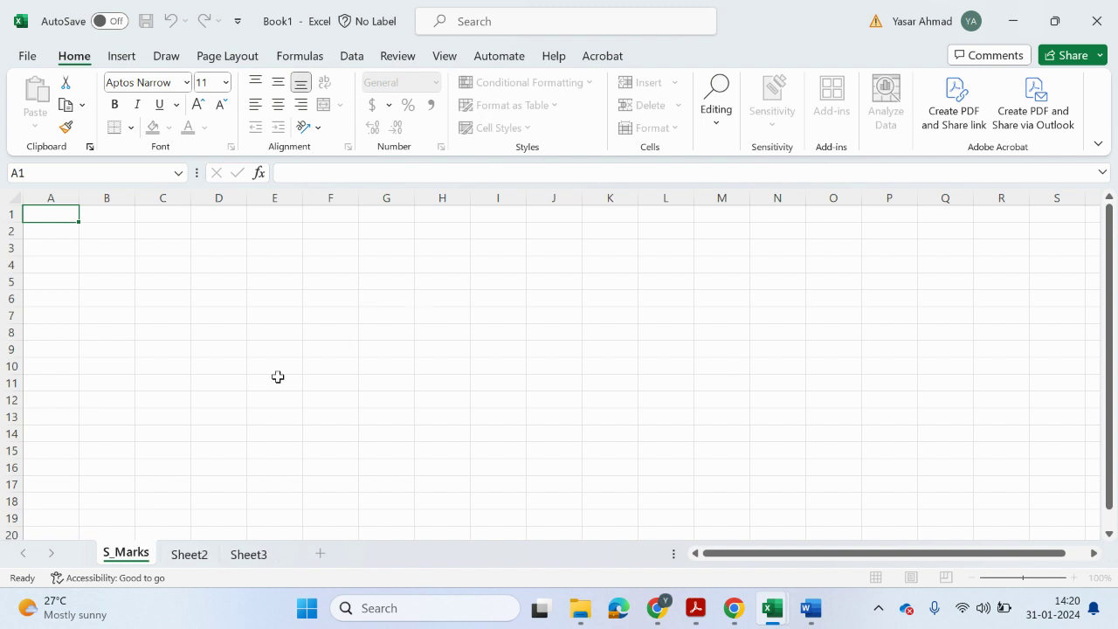
- Rename the second sheet to S_Ans and begin renaming the third
{"action": "left_click", "coordinate": [183, 556]}
{"action": "double_click", "coordinate": [180, 551]}
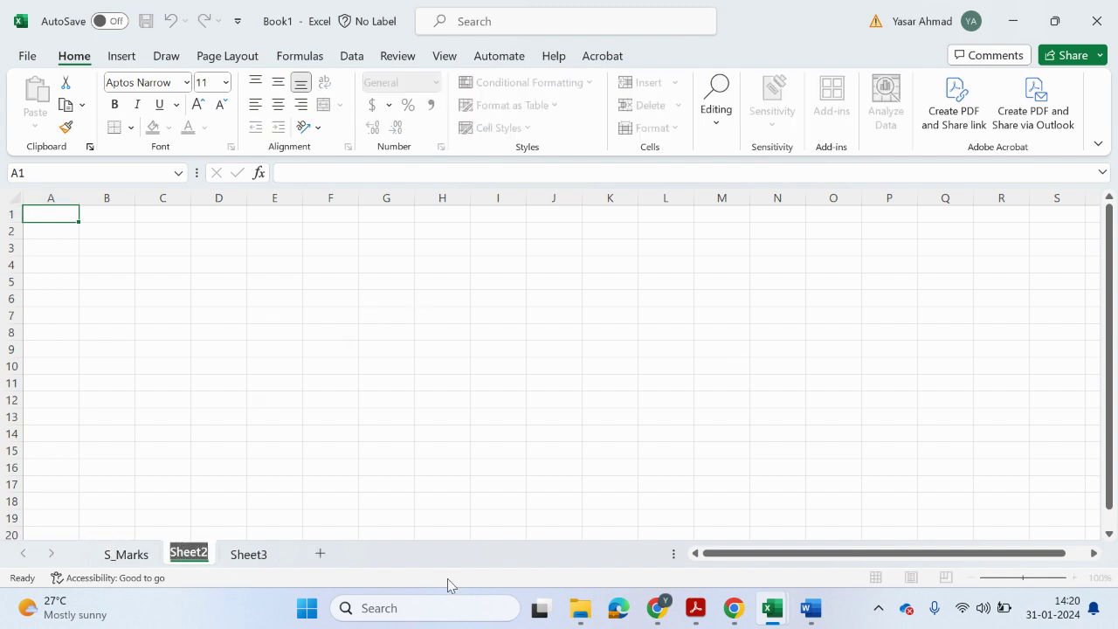
{"action": "type", "text": "S_A"}
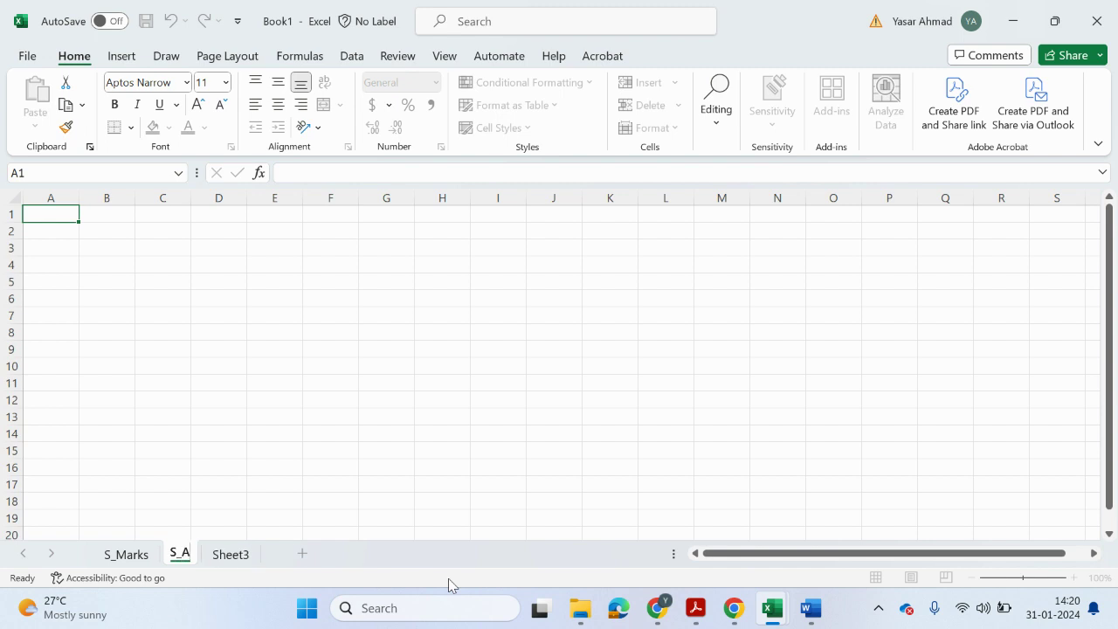
{"action": "type", "text": "ns"}
{"action": "left_click", "coordinate": [332, 499]}
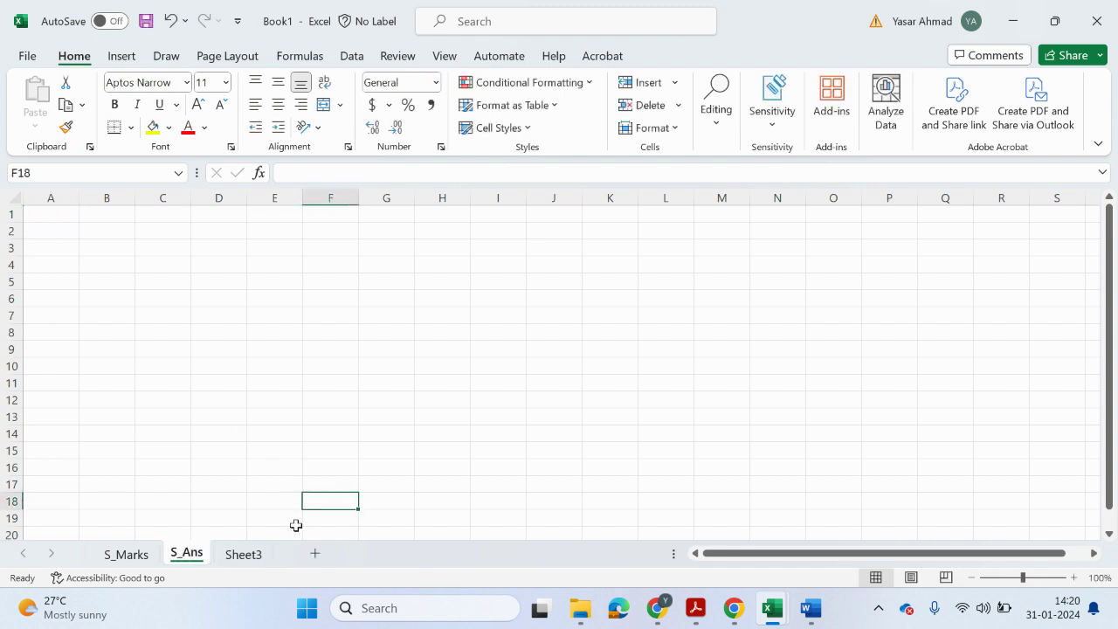
{"action": "left_click", "coordinate": [259, 553]}
{"action": "double_click", "coordinate": [243, 553]}
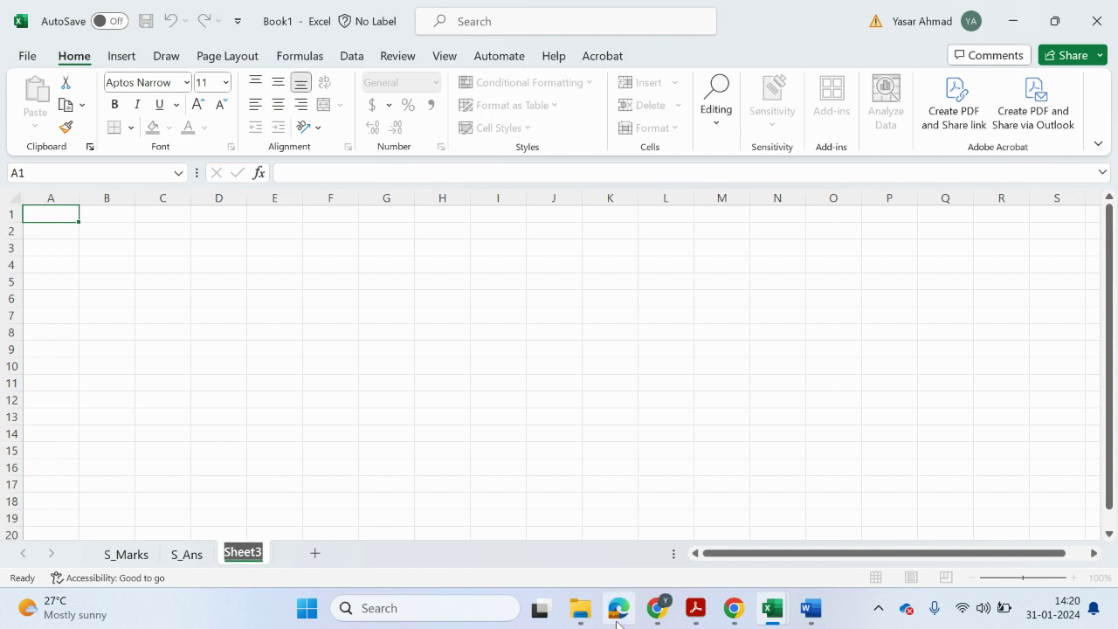
- Name the third sheet MS, then select the Question to Test_102 columns in Test_Answers
{"action": "type", "text": "MS"}
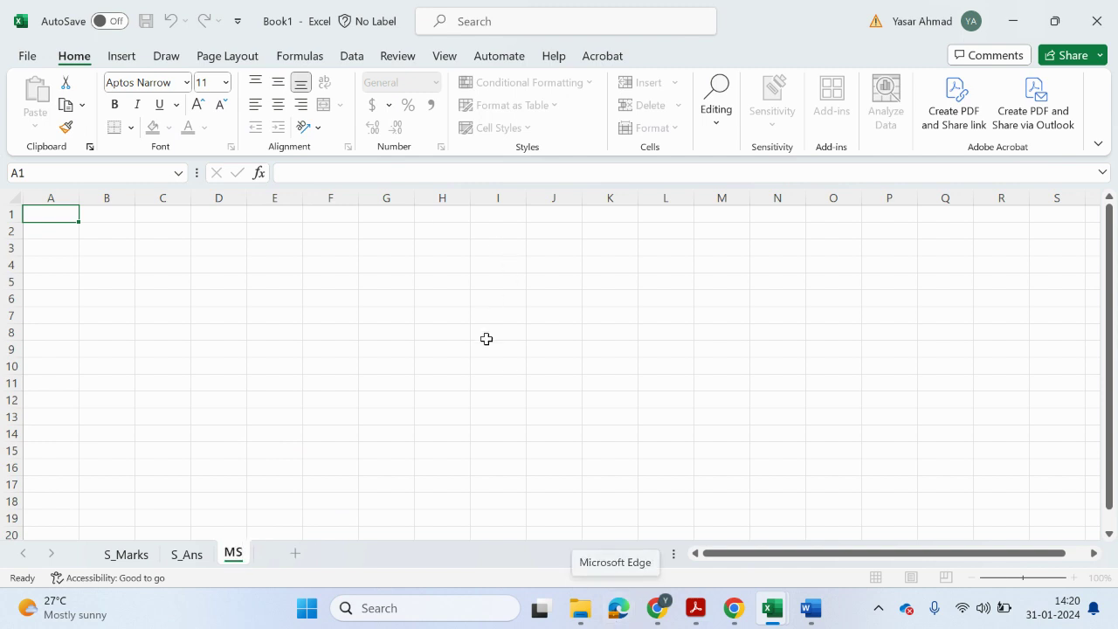
{"action": "left_click_drag", "start_coordinate": [498, 382], "coordinate": [442, 382]}
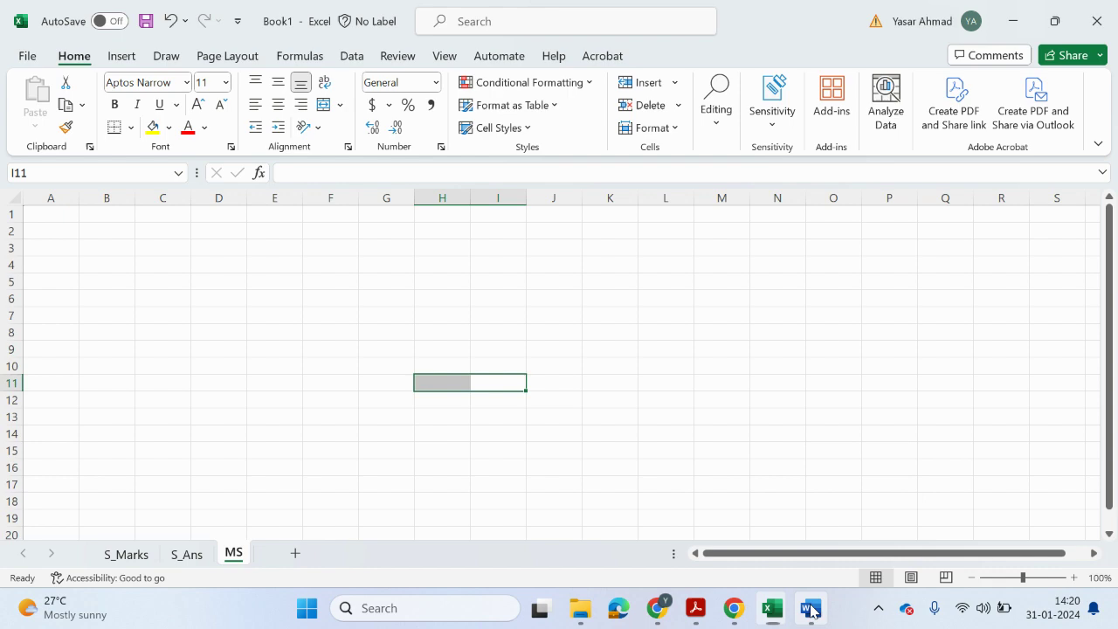
{"action": "left_click", "coordinate": [808, 605]}
{"action": "scroll", "coordinate": [537, 377], "scroll_direction": "down", "scroll_amount": 2}
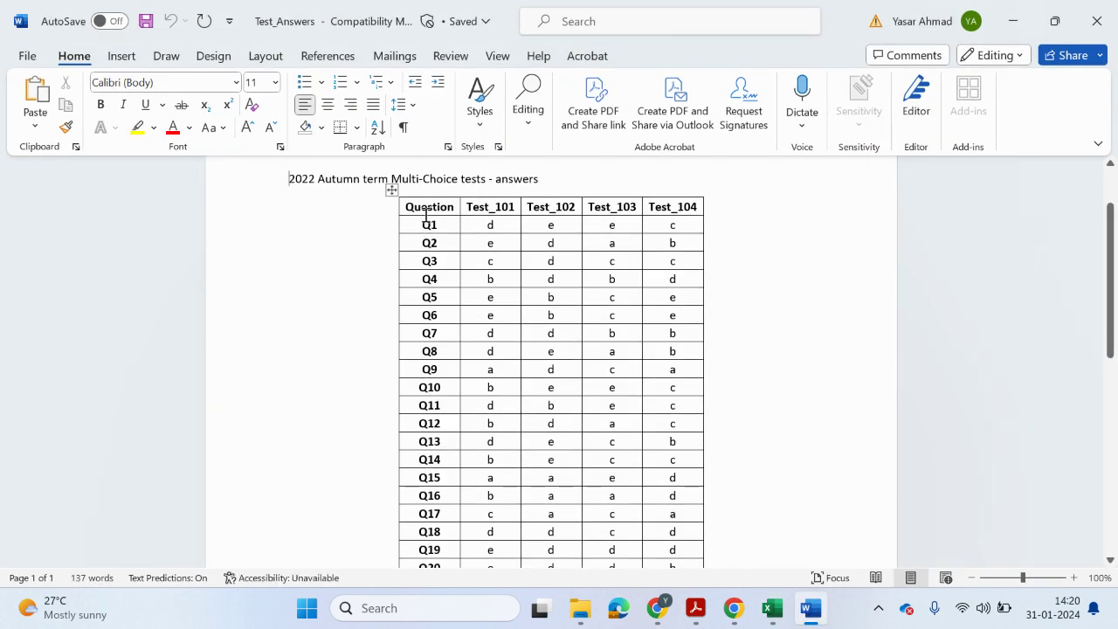
{"action": "left_click_drag", "start_coordinate": [424, 207], "coordinate": [571, 374]}
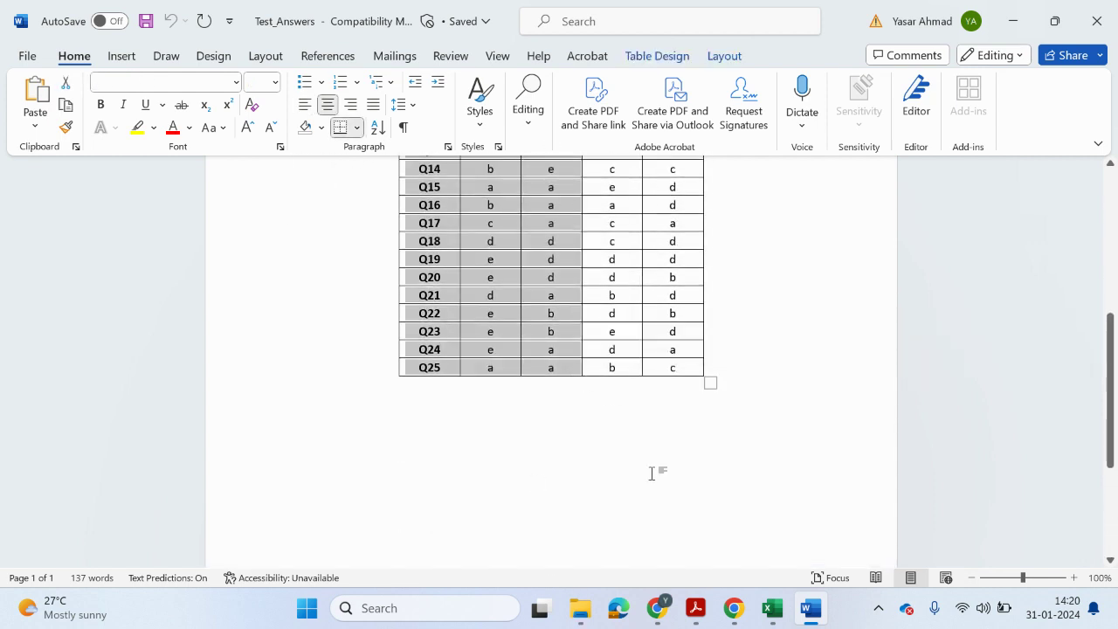
- Paste the answer table at E8 on the MS sheet, then paste it transposed at A1
{"action": "mouse_move", "coordinate": [772, 607]}
{"action": "left_click", "coordinate": [889, 524]}
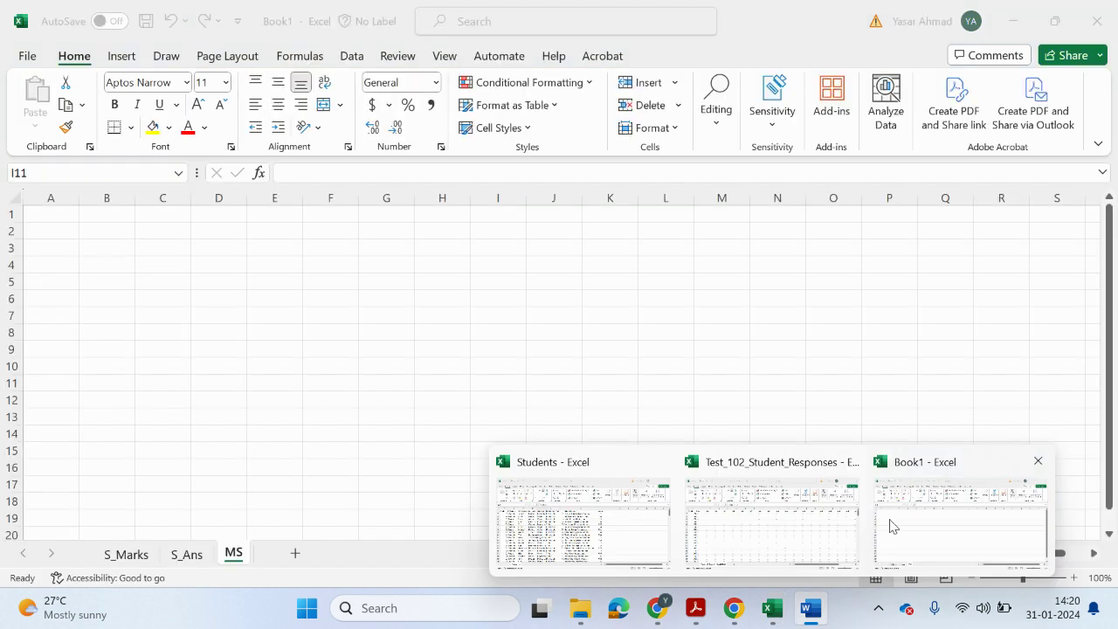
{"action": "left_click", "coordinate": [269, 331]}
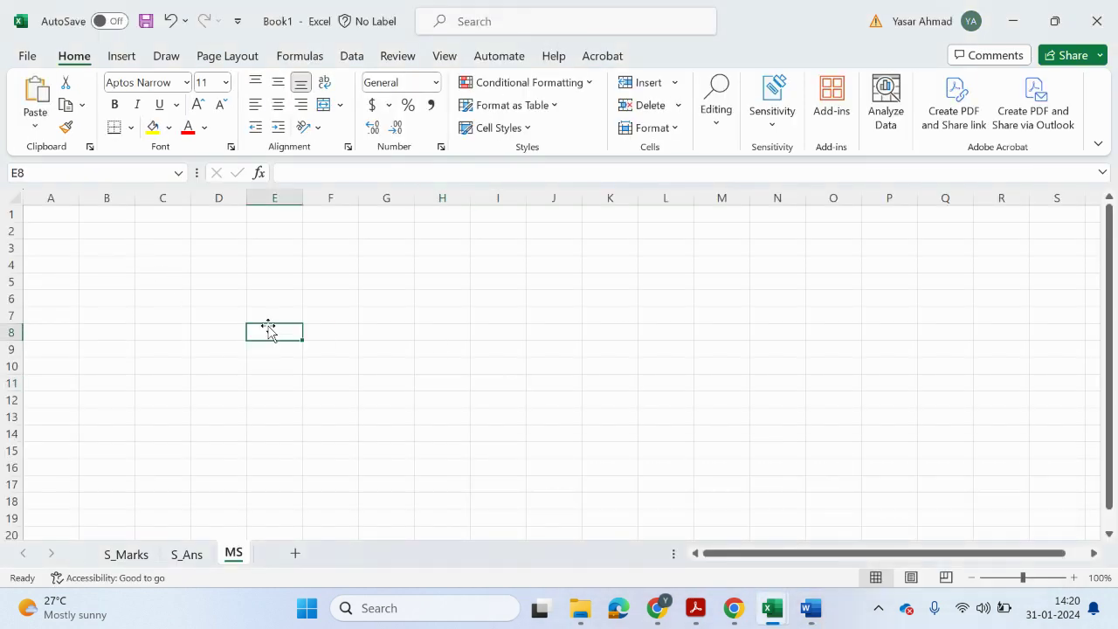
{"action": "key", "text": "ctrl+v"}
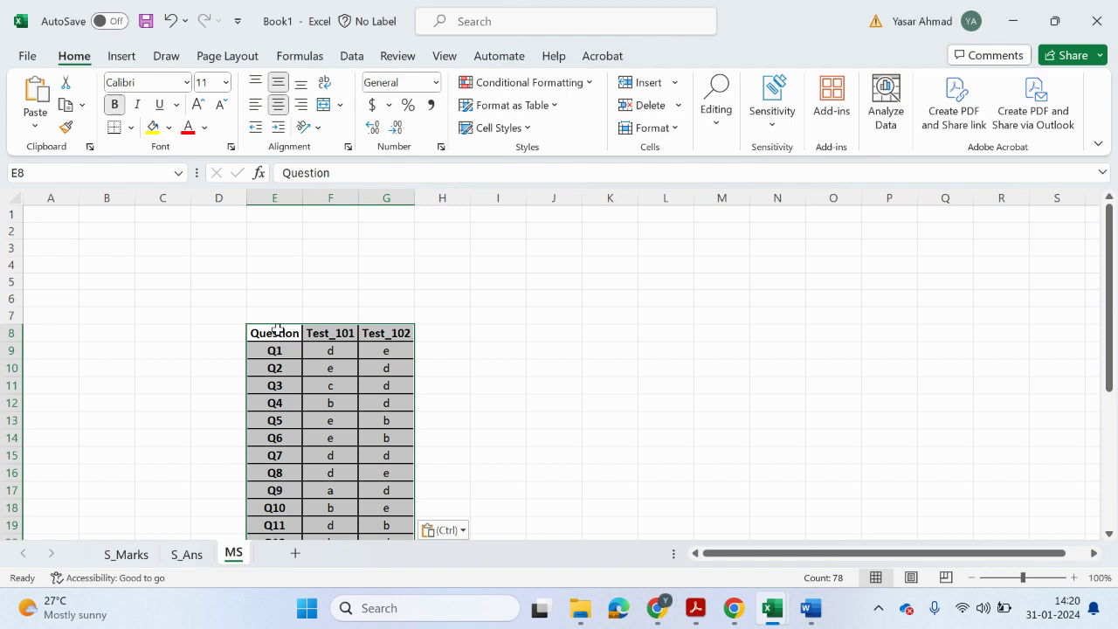
{"action": "right_click", "coordinate": [287, 338]}
{"action": "left_click", "coordinate": [328, 67]}
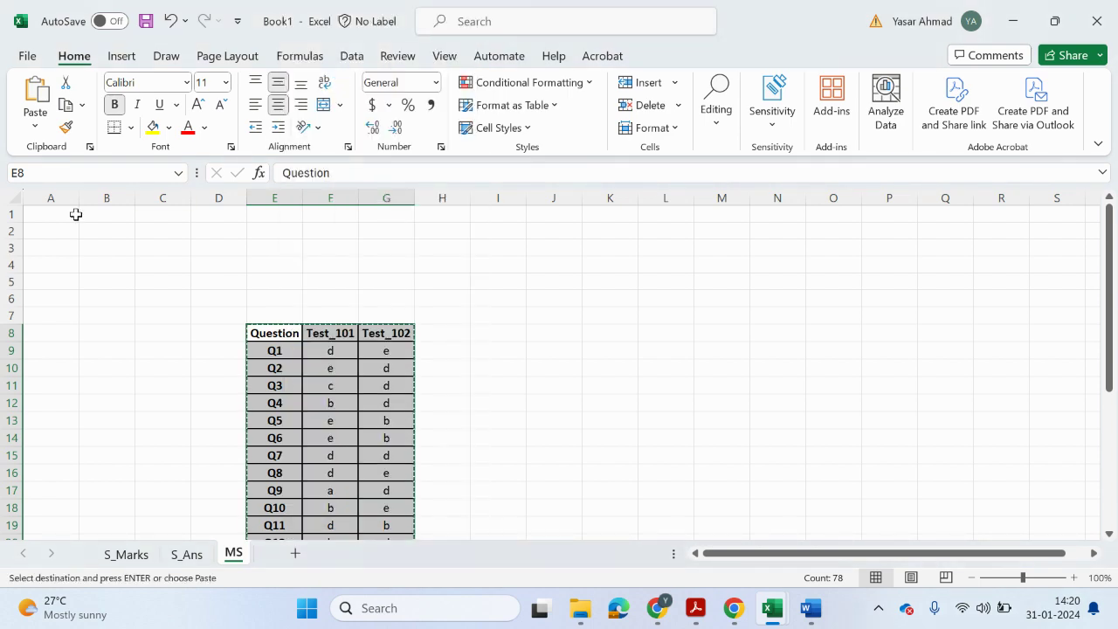
{"action": "right_click", "coordinate": [77, 219]}
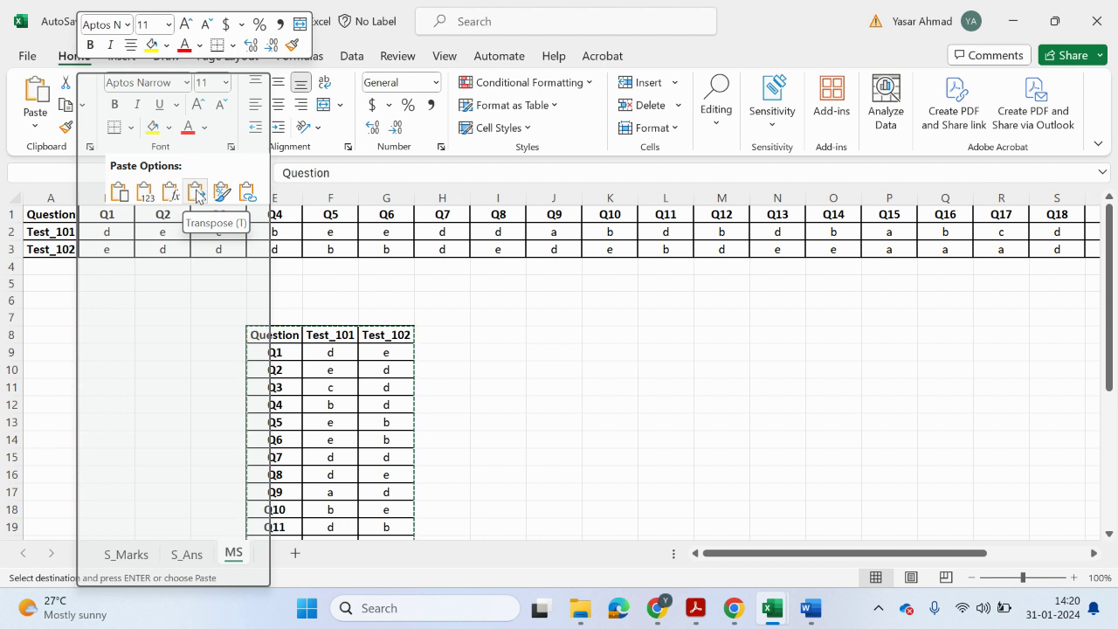
{"action": "left_click", "coordinate": [196, 193]}
{"action": "left_click", "coordinate": [267, 301]}
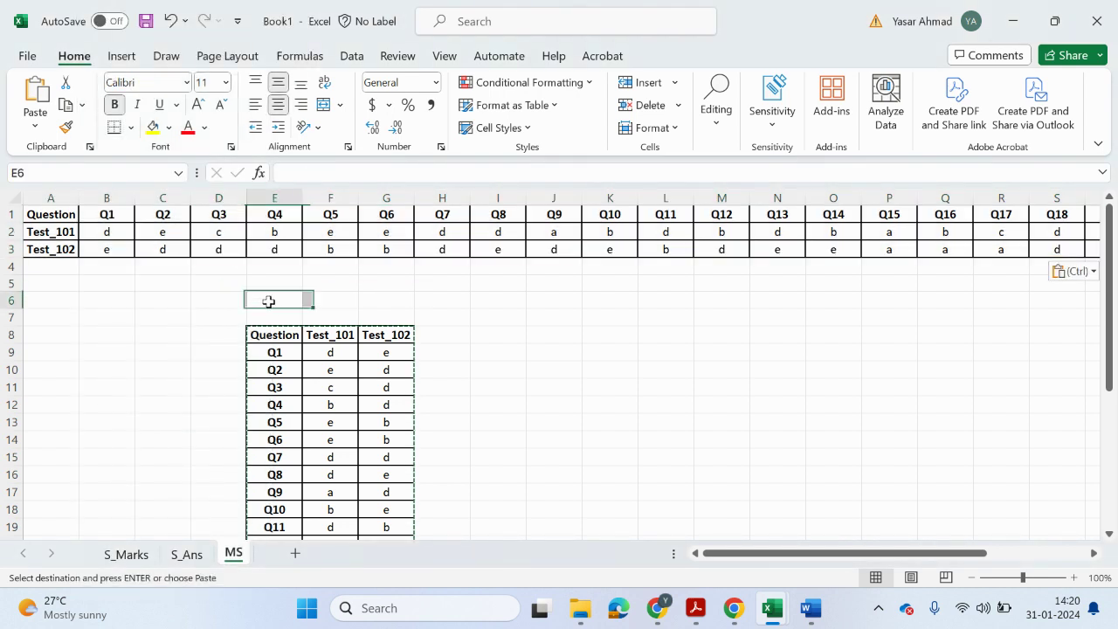
- Delete the Test_101 row and rows 7–33 holding the original vertical table
{"action": "left_click", "coordinate": [10, 232]}
{"action": "right_click", "coordinate": [10, 232]}
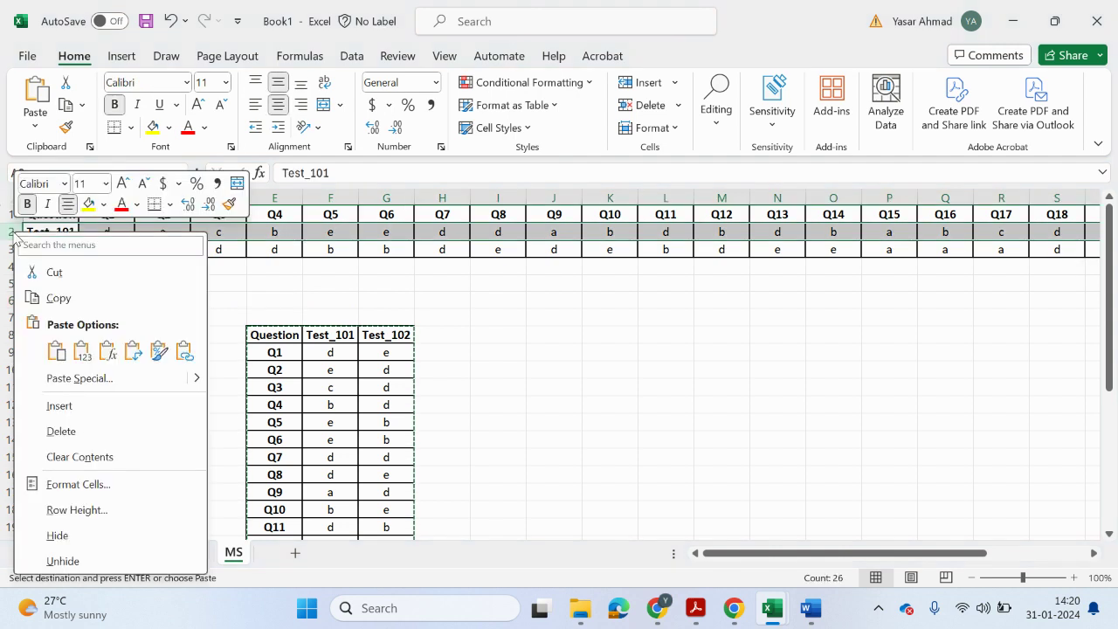
{"action": "left_click", "coordinate": [111, 434]}
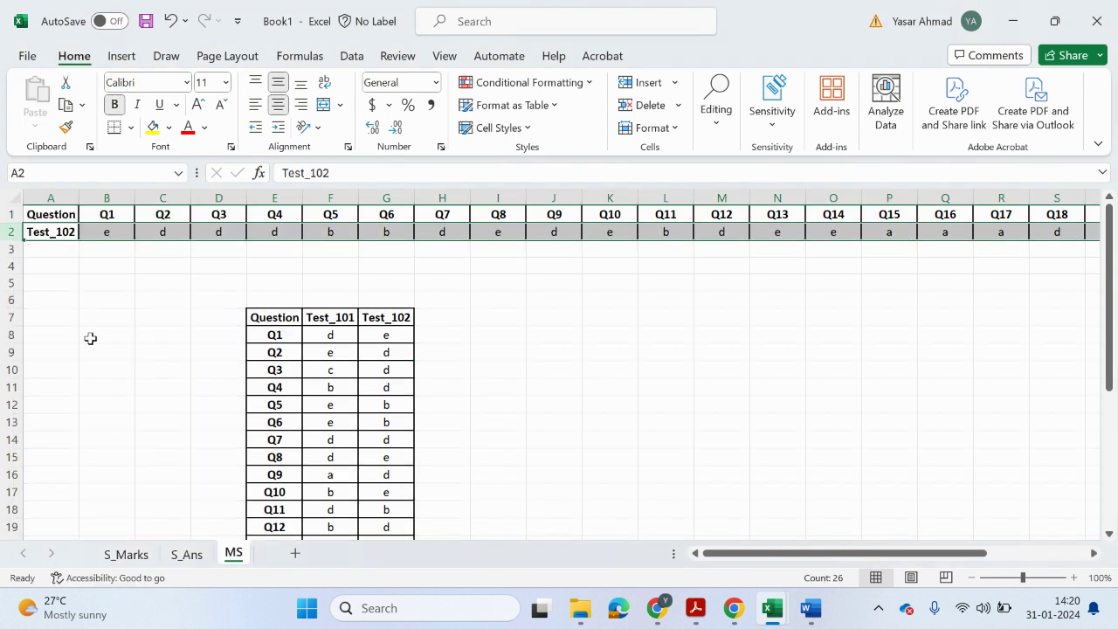
{"action": "left_click_drag", "start_coordinate": [25, 317], "coordinate": [20, 497]}
{"action": "right_click", "coordinate": [15, 498]}
{"action": "left_click", "coordinate": [51, 353]}
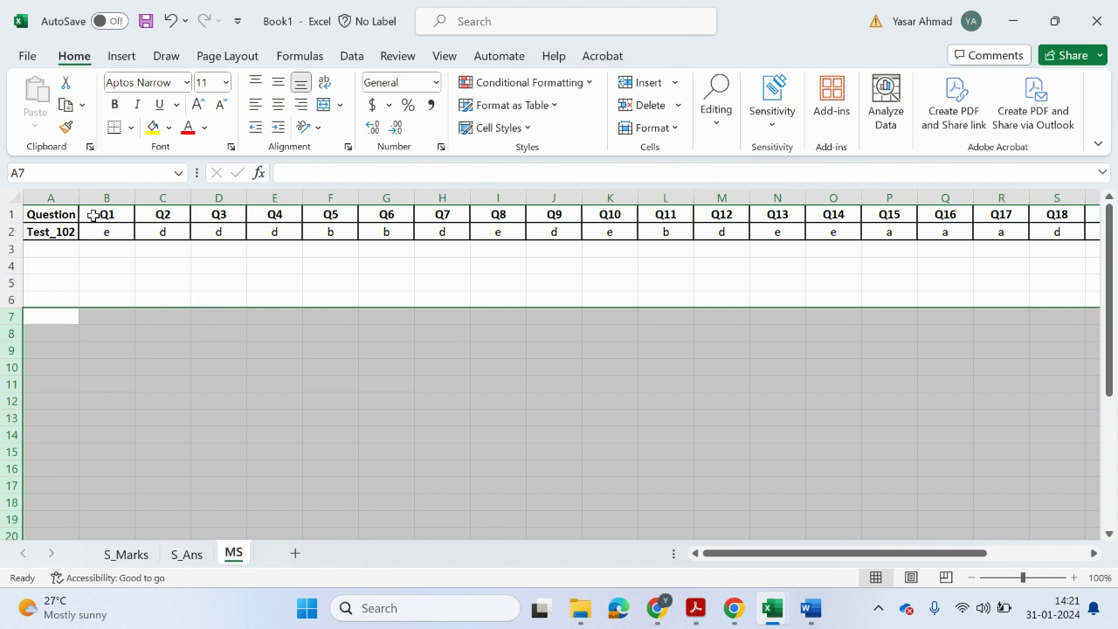
- Copy the entire Test_102_Student_Responses sheet
{"action": "left_click", "coordinate": [112, 232]}
{"action": "left_click", "coordinate": [172, 218]}
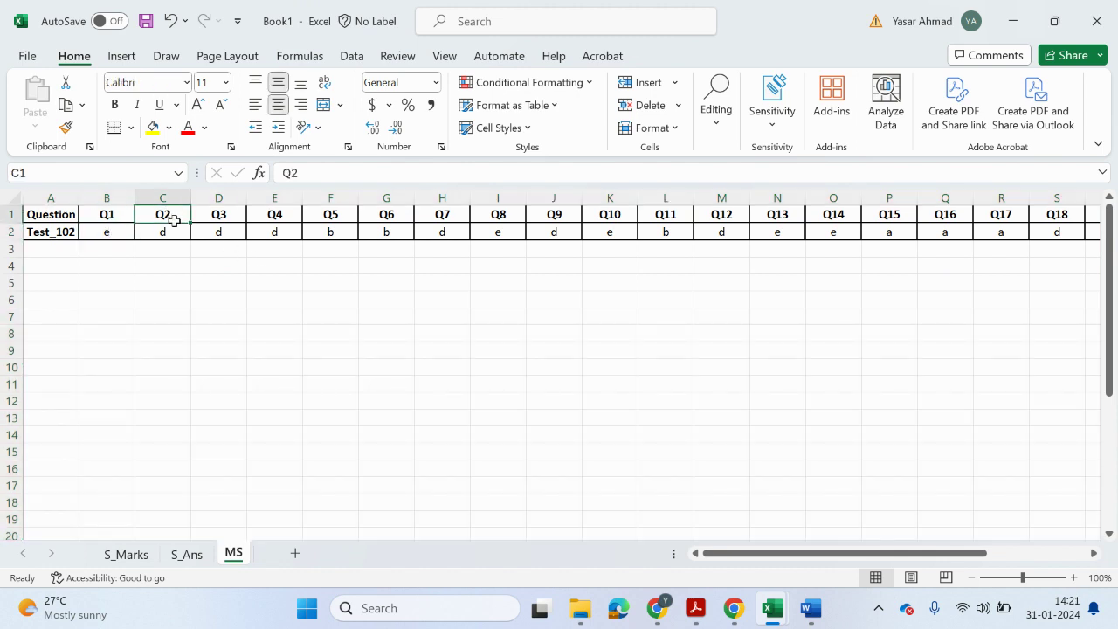
{"action": "left_click_drag", "start_coordinate": [174, 220], "coordinate": [175, 232]}
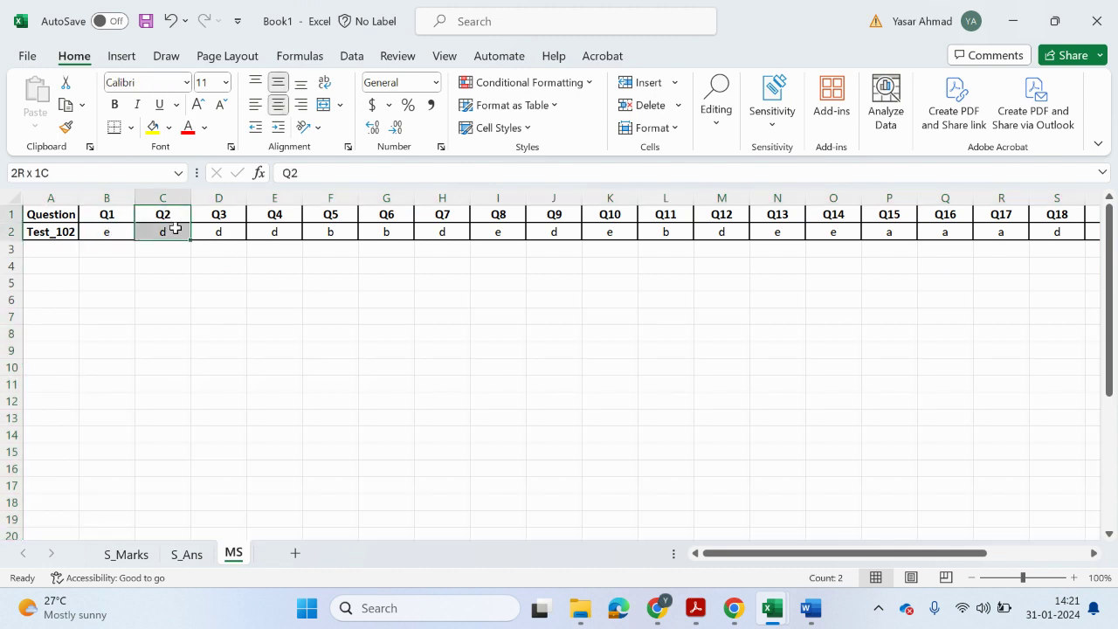
{"action": "left_click", "coordinate": [143, 553]}
{"action": "mouse_move", "coordinate": [762, 625]}
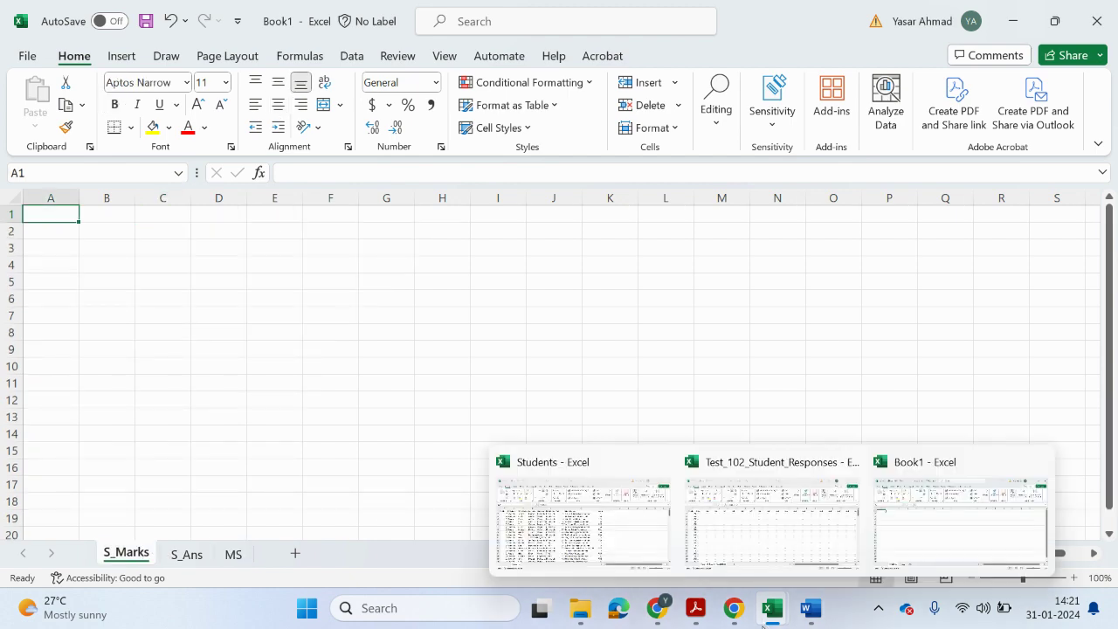
{"action": "left_click", "coordinate": [818, 501]}
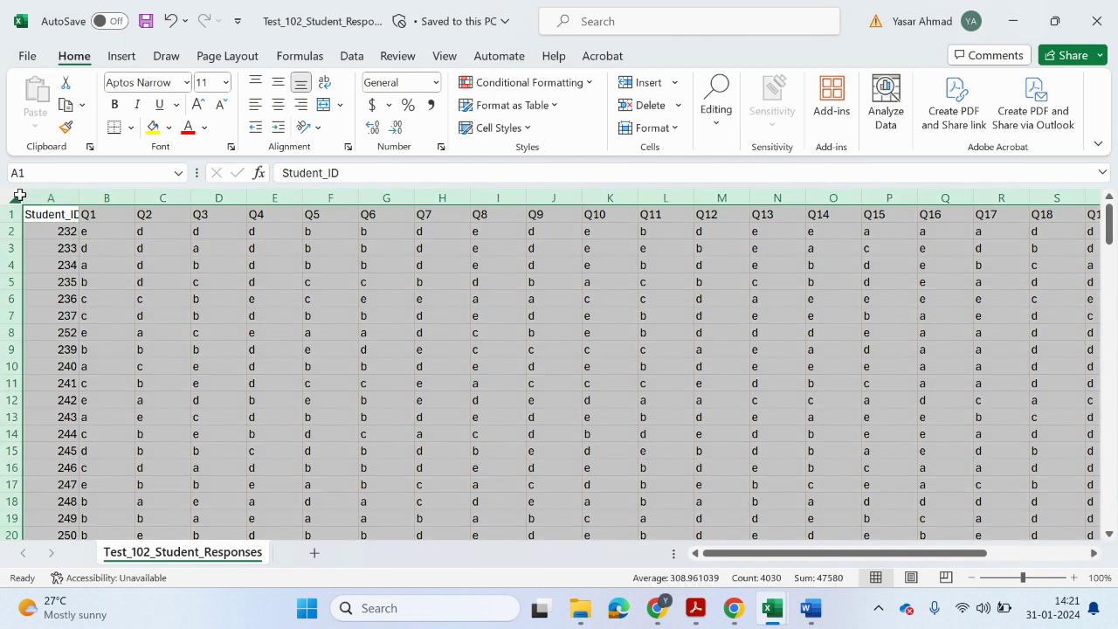
{"action": "left_click", "coordinate": [17, 197]}
{"action": "right_click", "coordinate": [17, 196]}
{"action": "left_click", "coordinate": [58, 140]}
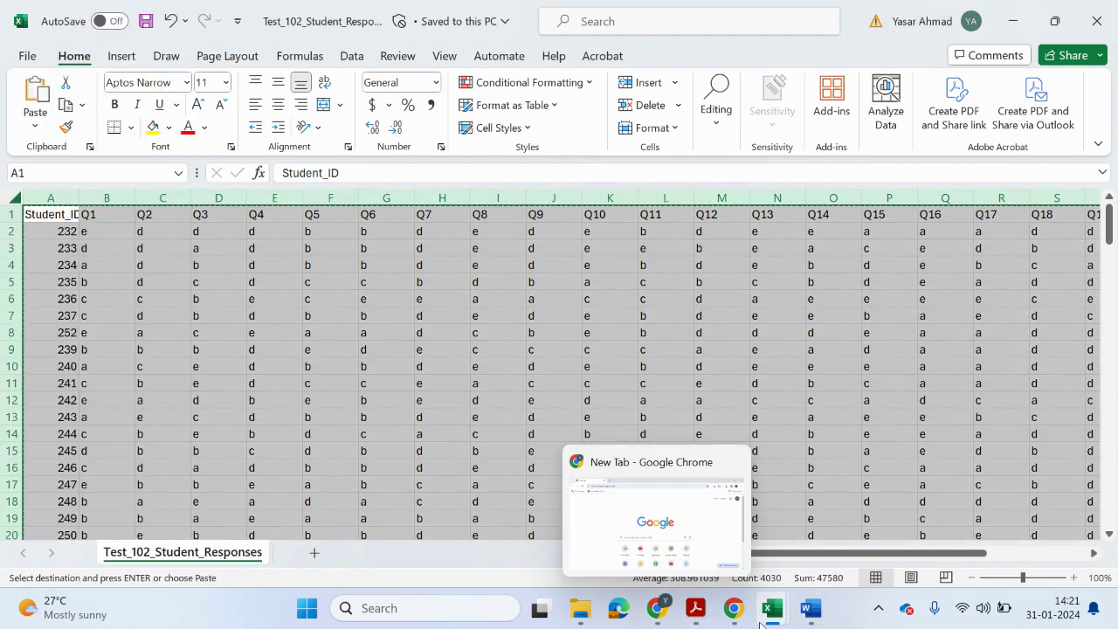
- Paste the student responses into the S_Marks sheet and autofit all columns
{"action": "mouse_move", "coordinate": [769, 609]}
{"action": "left_click", "coordinate": [960, 515]}
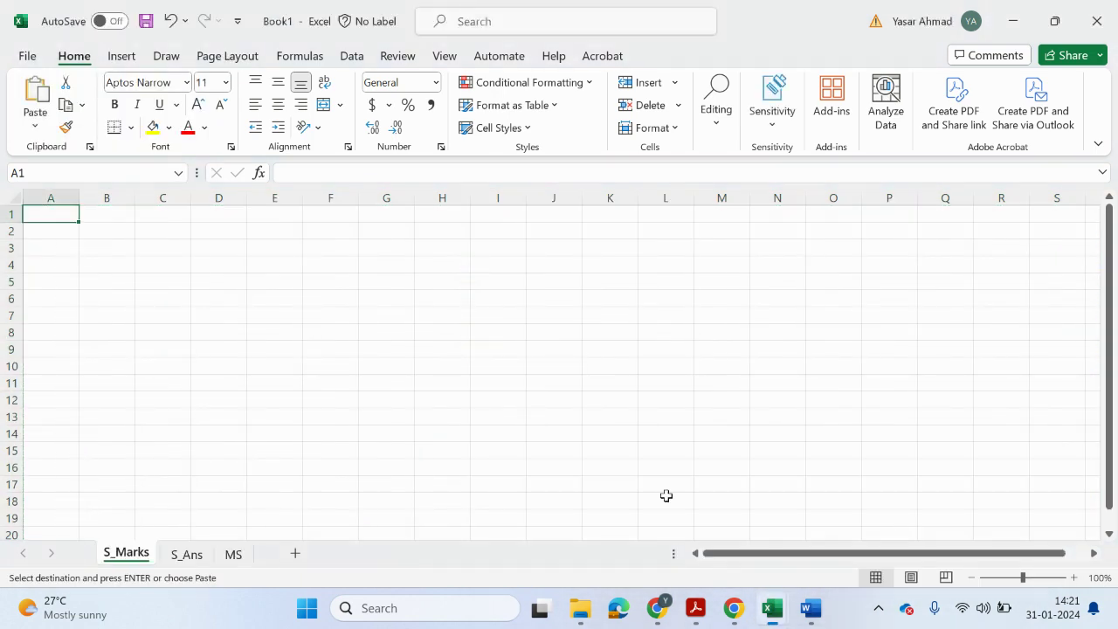
{"action": "left_click", "coordinate": [14, 200]}
{"action": "right_click", "coordinate": [14, 199]}
{"action": "left_click", "coordinate": [57, 188]}
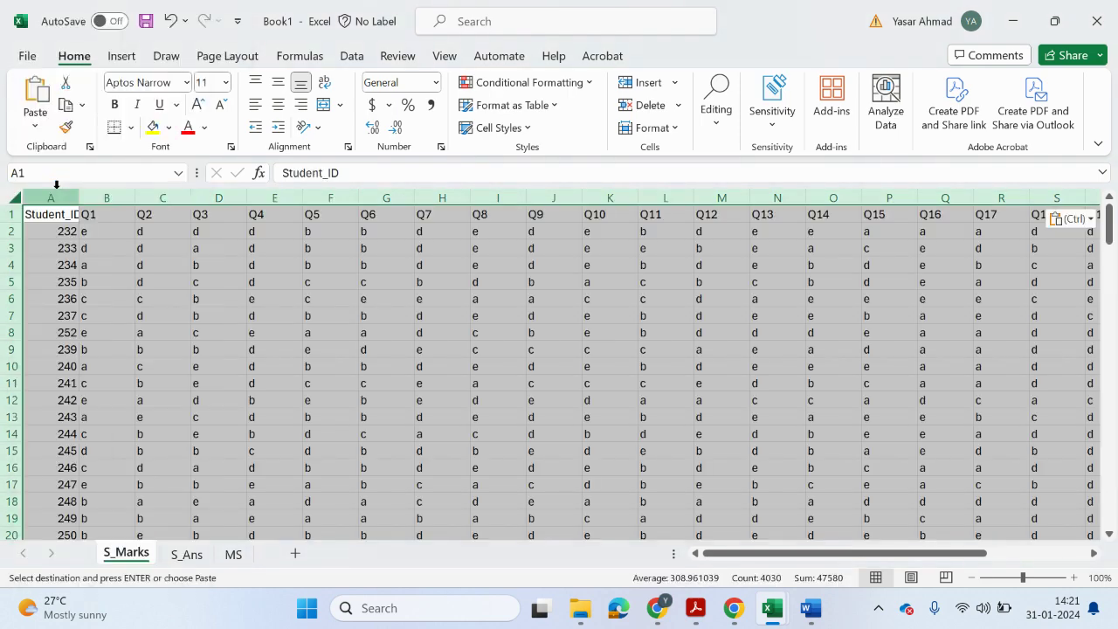
{"action": "double_click", "coordinate": [79, 195]}
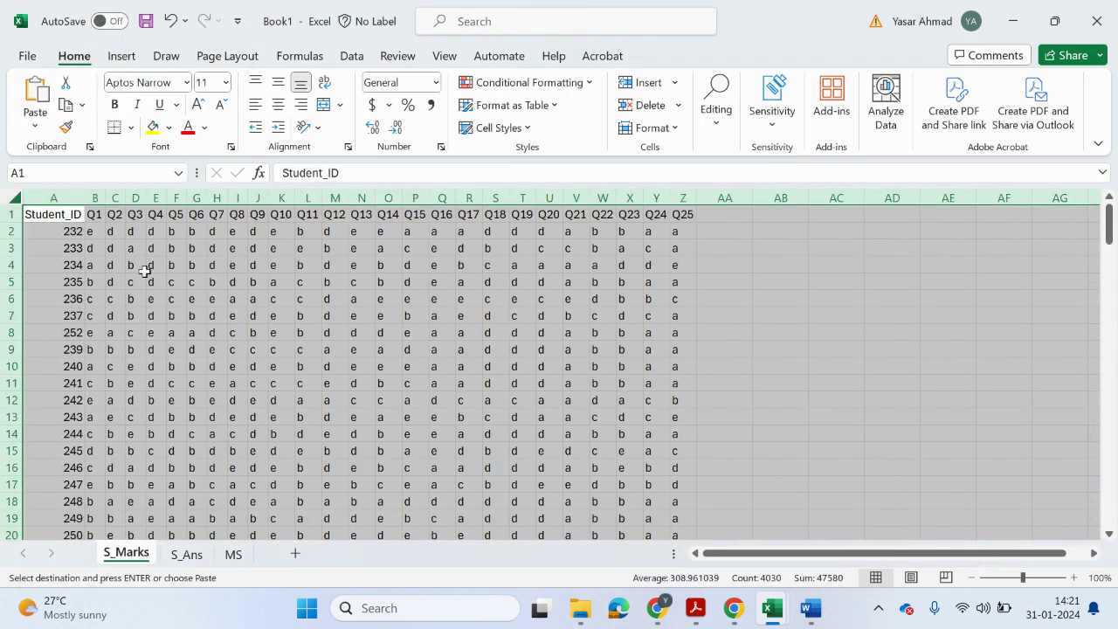
- Clear the copied answers in B2:Z155 and add the heading 'Score' in AA1
{"action": "left_click", "coordinate": [114, 248]}
{"action": "left_click_drag", "start_coordinate": [89, 230], "coordinate": [680, 501]}
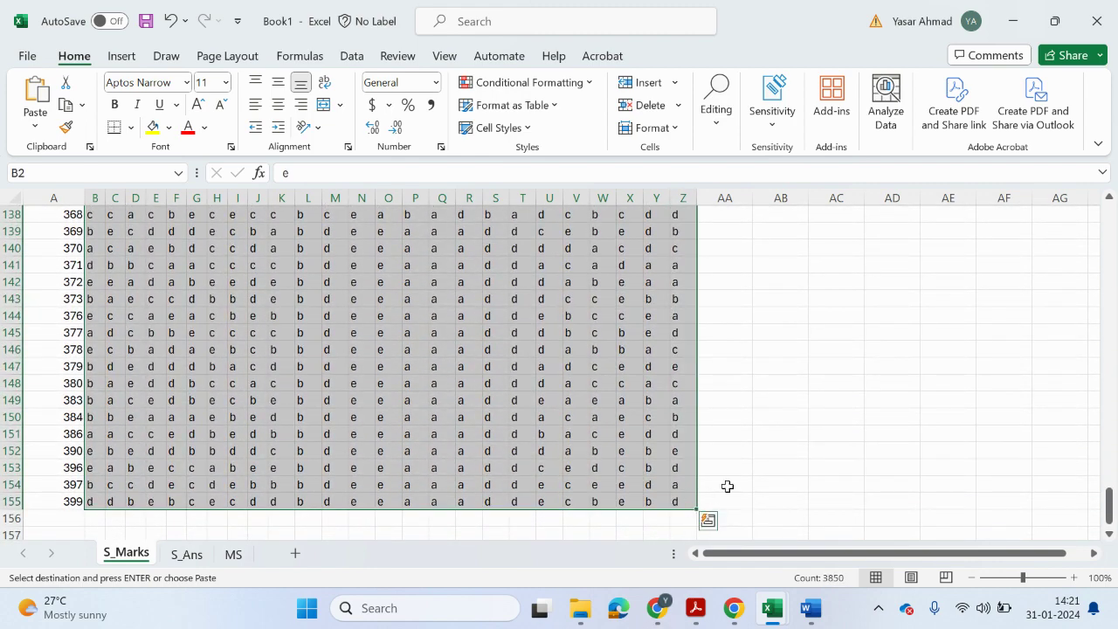
{"action": "key", "text": "Delete"}
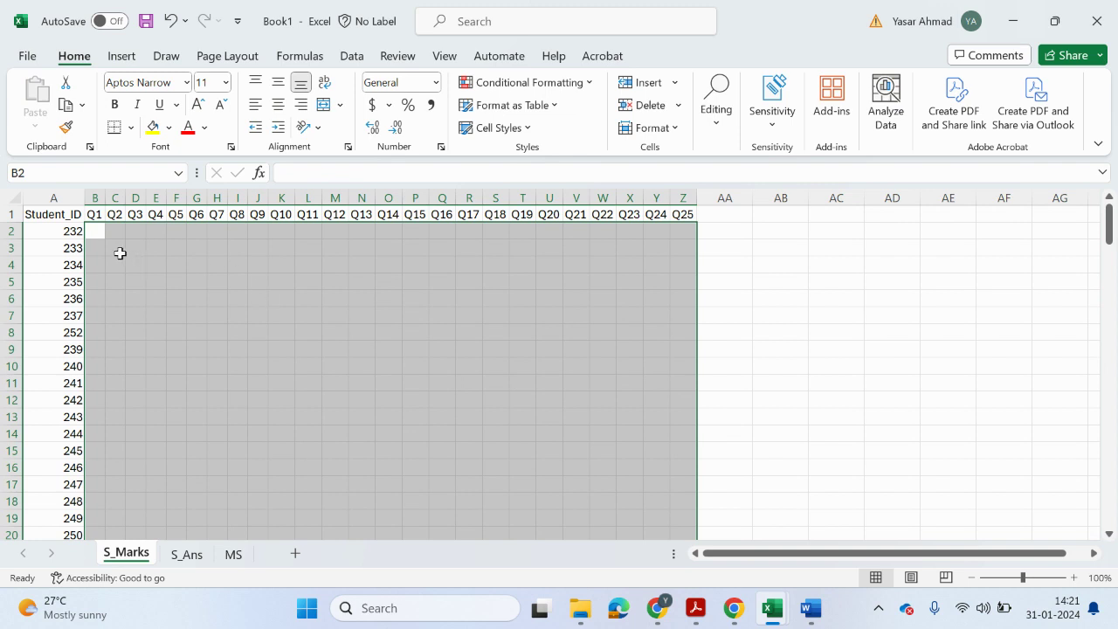
{"action": "double_click", "coordinate": [715, 214]}
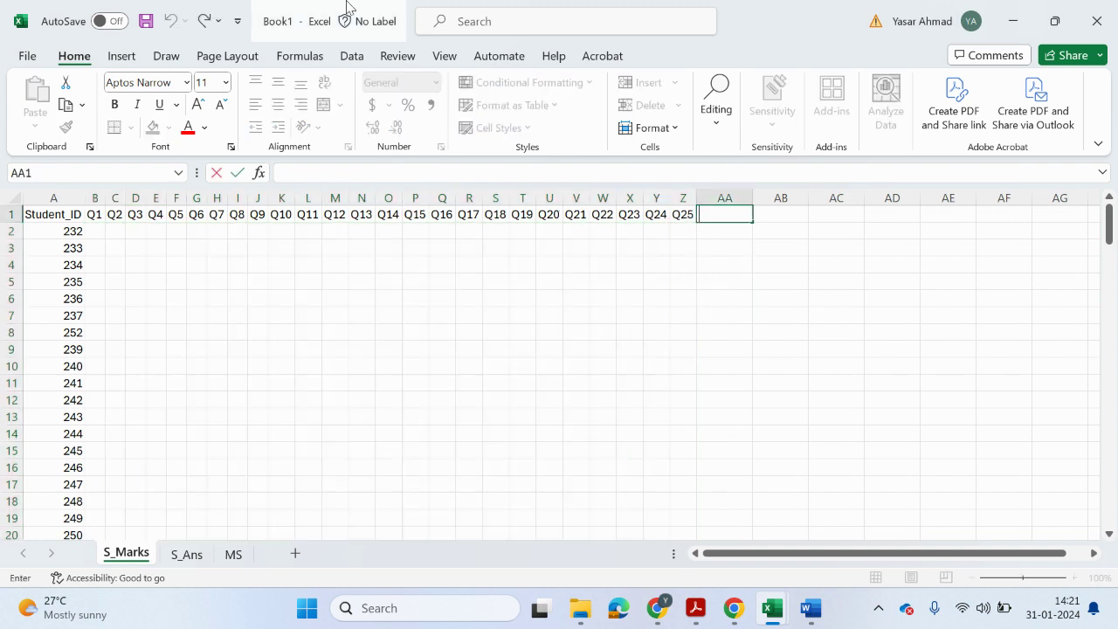
{"action": "type", "text": "Score"}
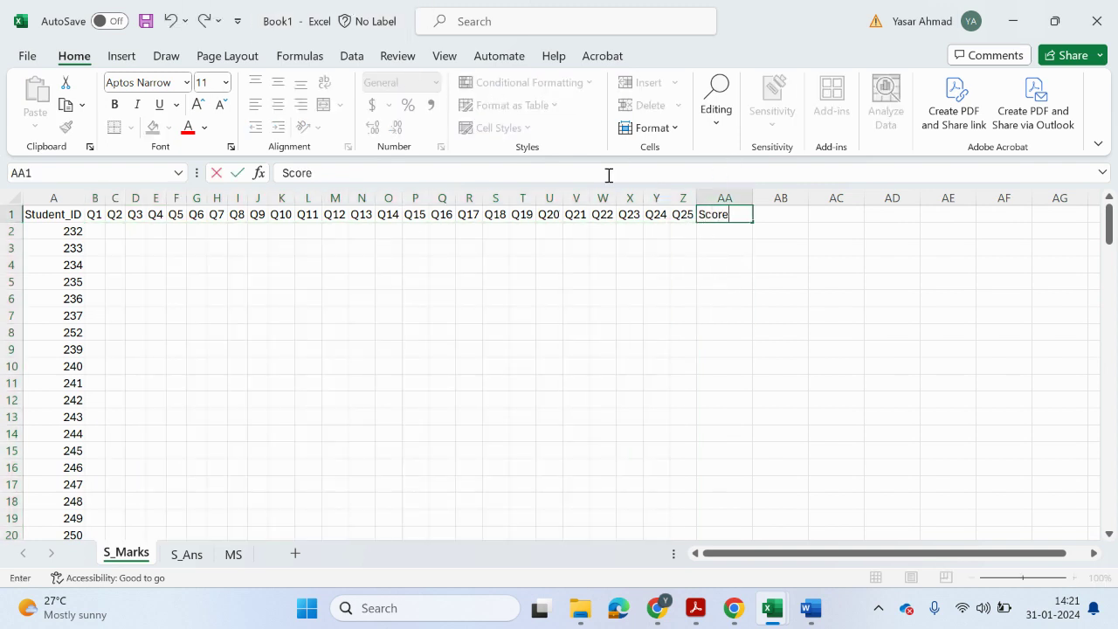
{"action": "left_click", "coordinate": [715, 299]}
{"action": "left_click", "coordinate": [704, 609]}
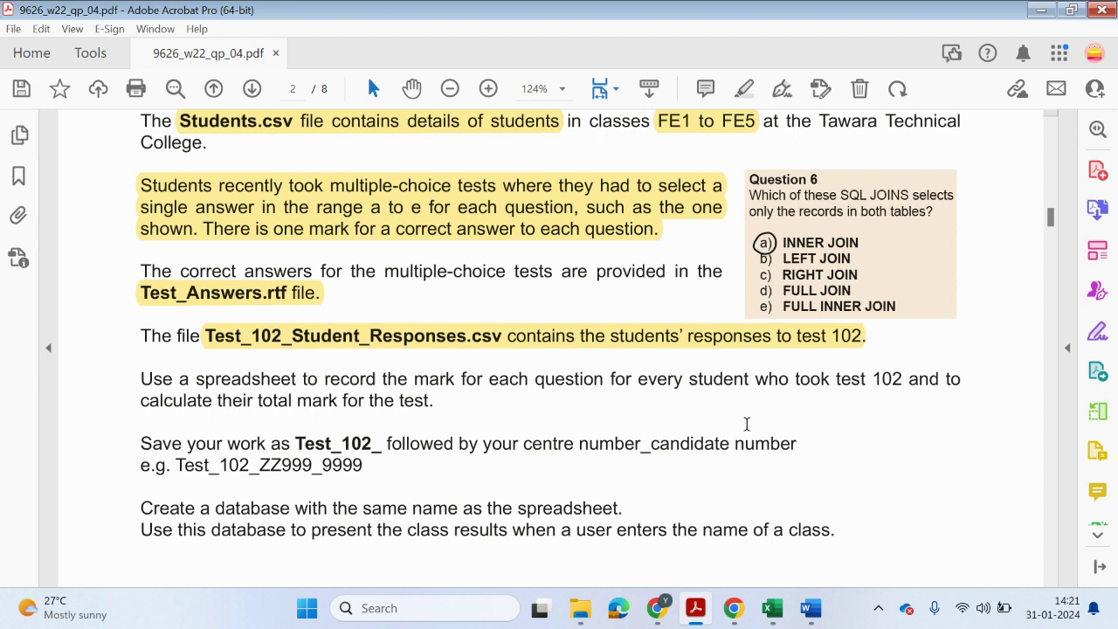
- Scroll up the question paper instructions, then minimise Acrobat to return to Excel
{"action": "scroll", "coordinate": [330, 437], "scroll_direction": "up", "scroll_amount": 1}
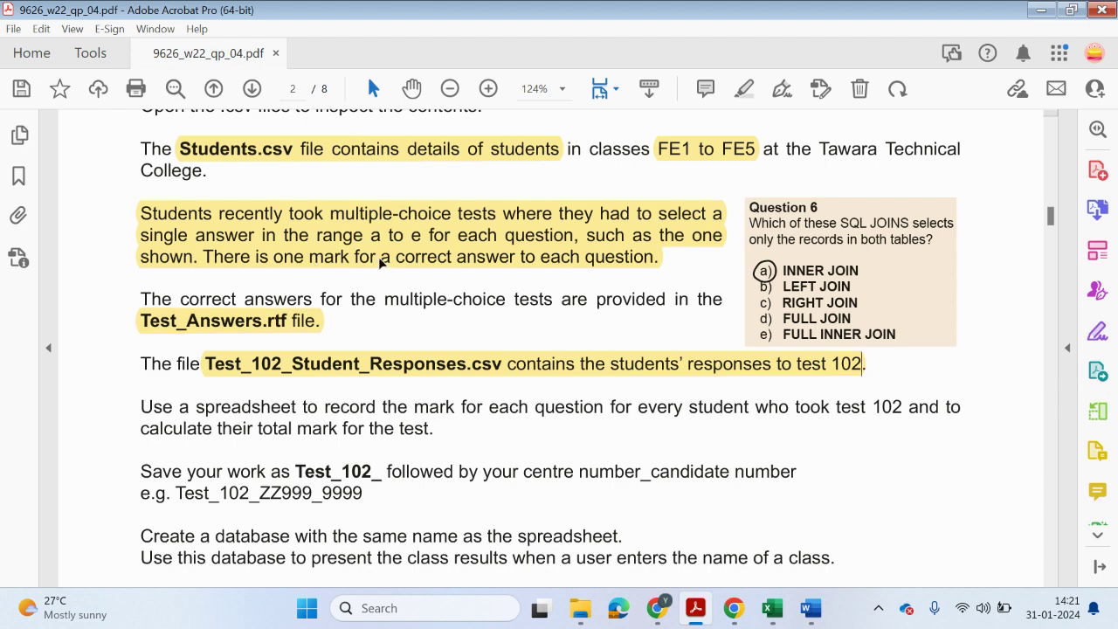
{"action": "left_click", "coordinate": [1040, 10]}
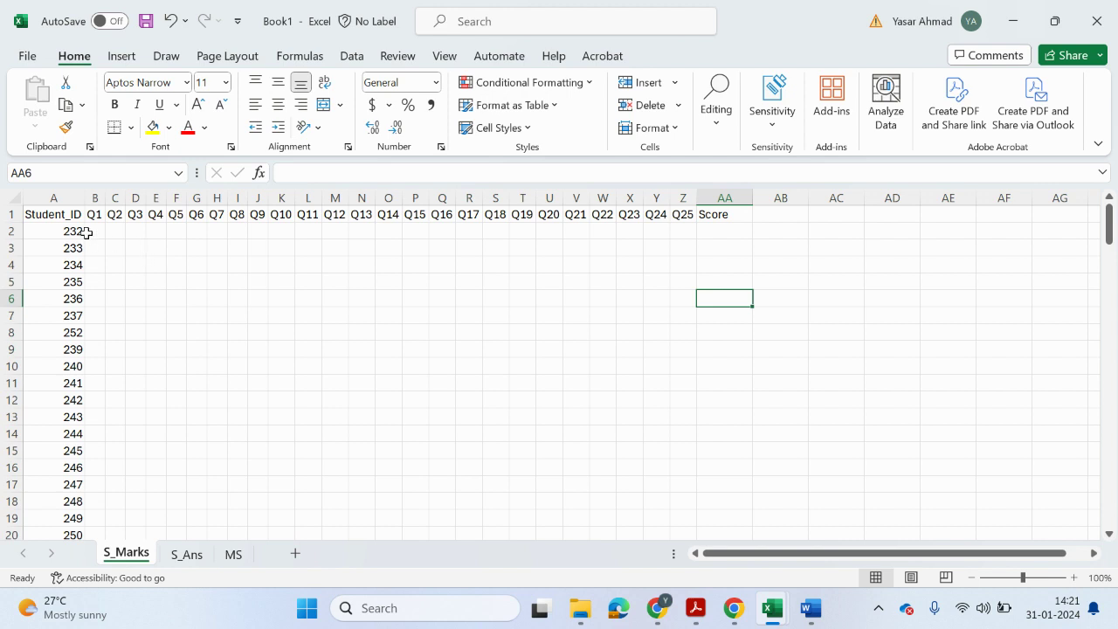
- Open the empty S_Ans sheet and copy the whole Test_102_Student_Responses sheet
{"action": "left_click", "coordinate": [186, 554]}
{"action": "right_click", "coordinate": [5, 210]}
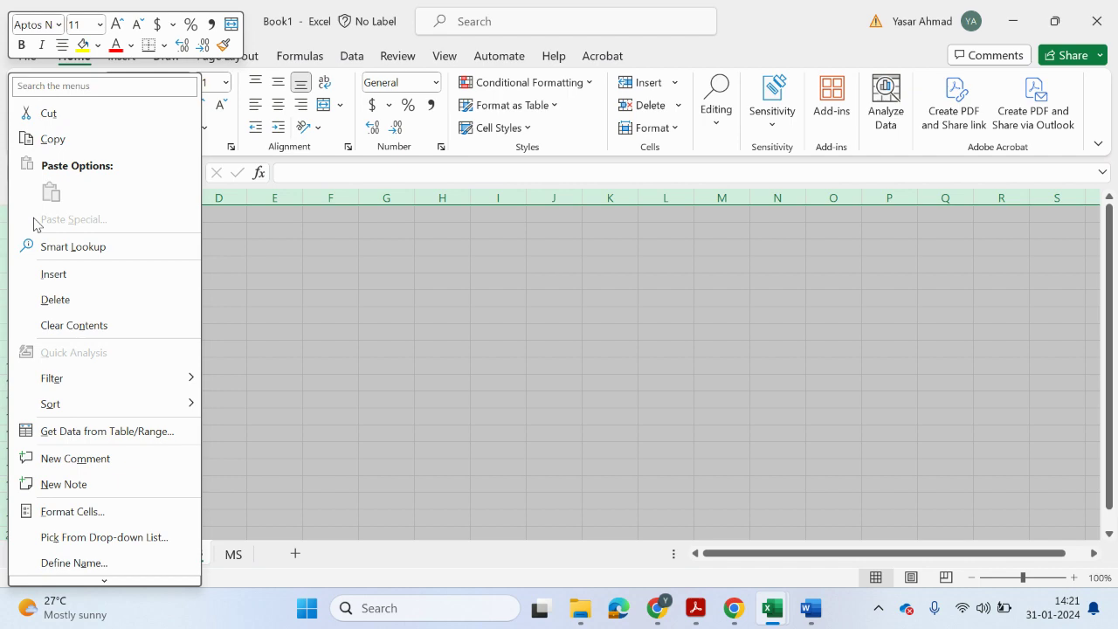
{"action": "key", "text": "Escape"}
{"action": "mouse_move", "coordinate": [781, 623]}
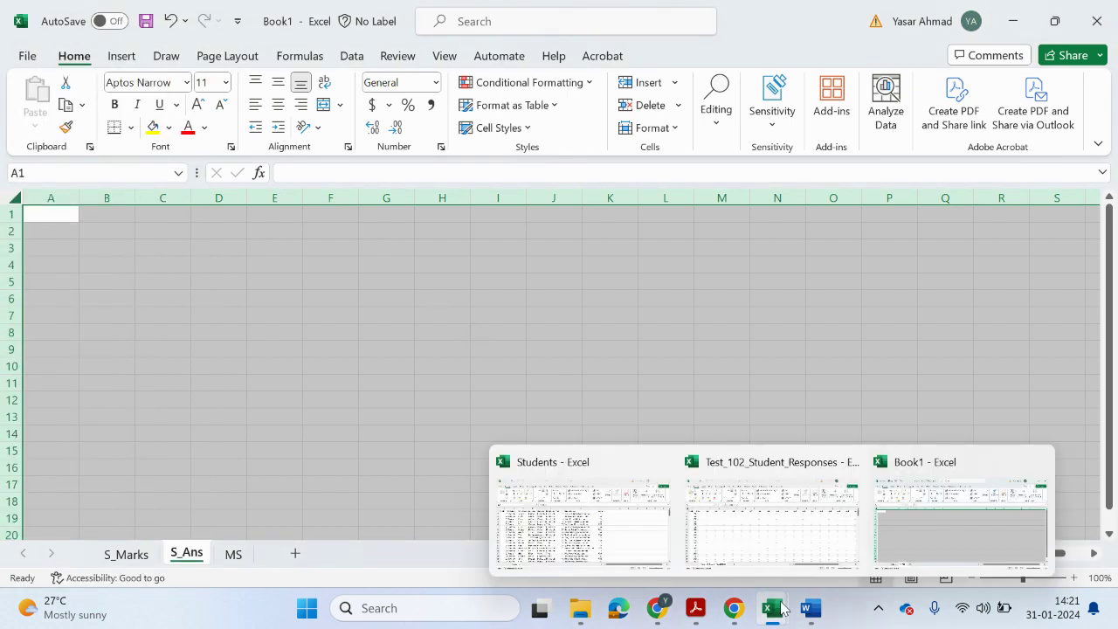
{"action": "left_click", "coordinate": [596, 542]}
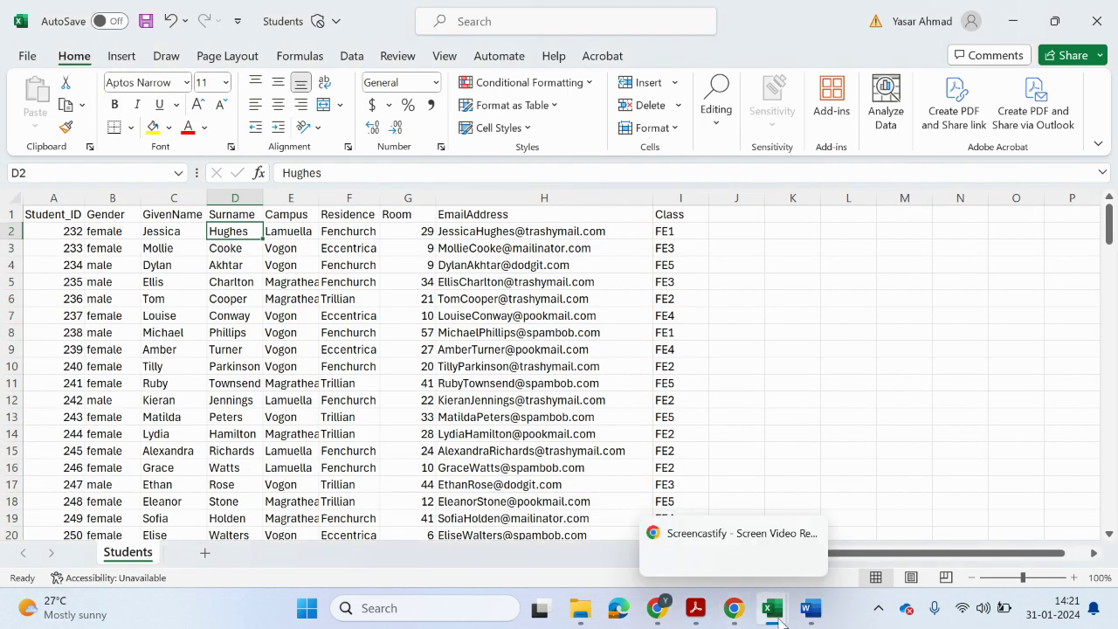
{"action": "left_click", "coordinate": [760, 498]}
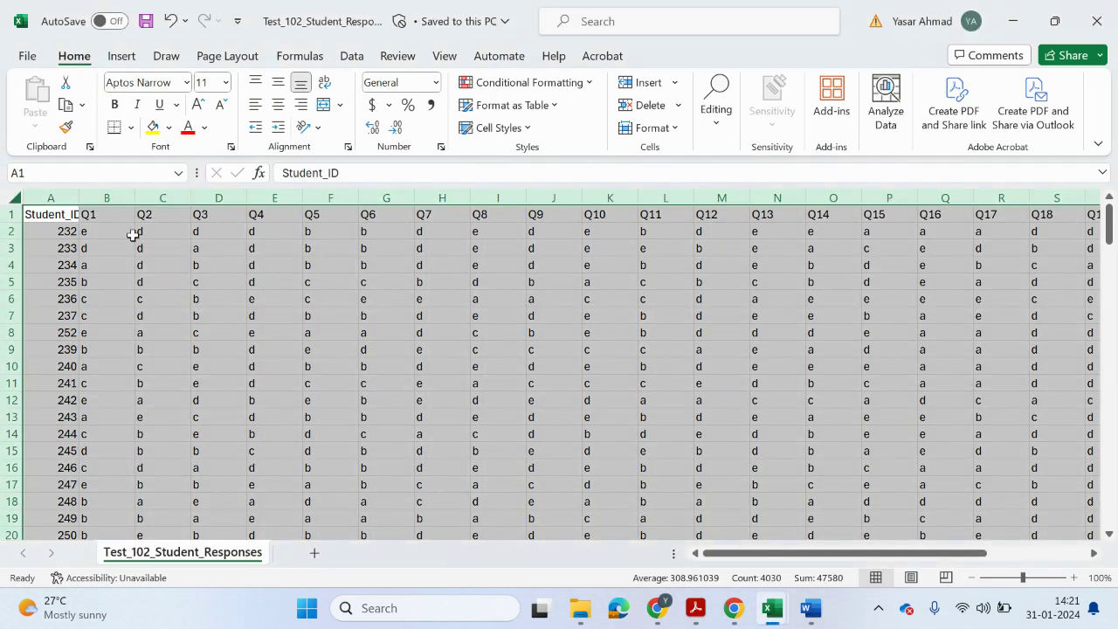
{"action": "right_click", "coordinate": [9, 198]}
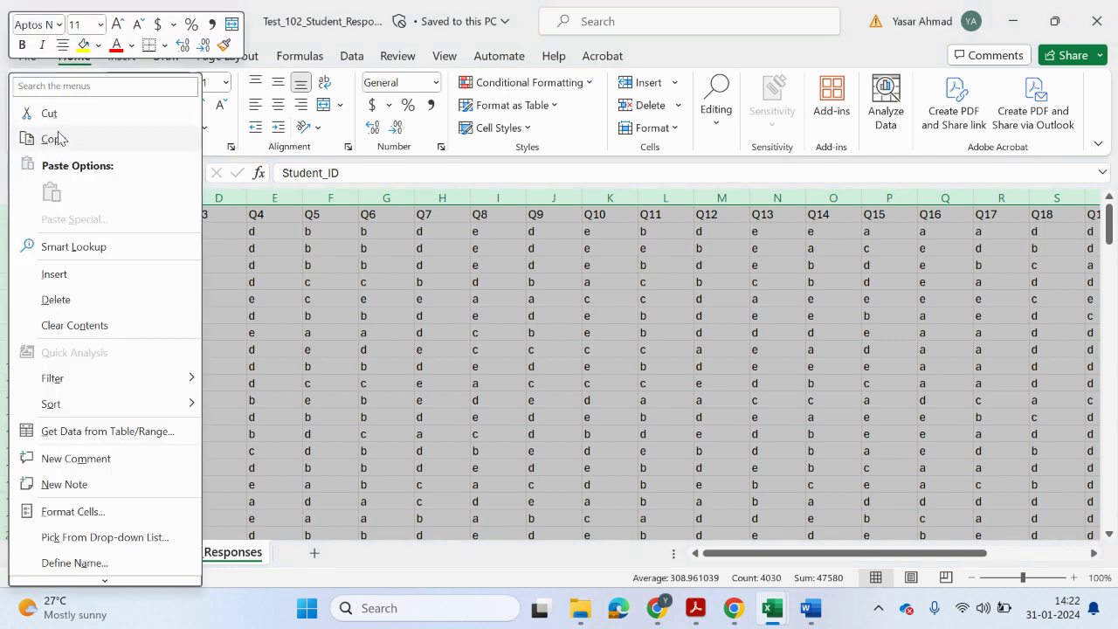
{"action": "left_click", "coordinate": [50, 138]}
- Paste the responses into S_Ans and autofit column A to fit Student_ID
{"action": "mouse_move", "coordinate": [773, 608]}
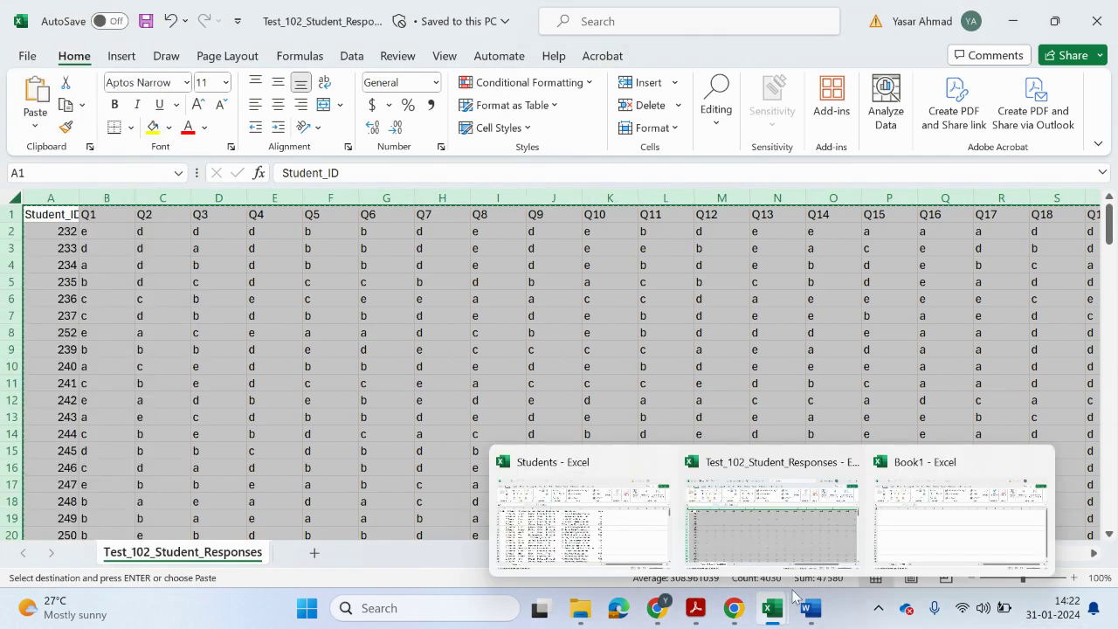
{"action": "left_click", "coordinate": [942, 524]}
{"action": "key", "text": "ctrl+a"}
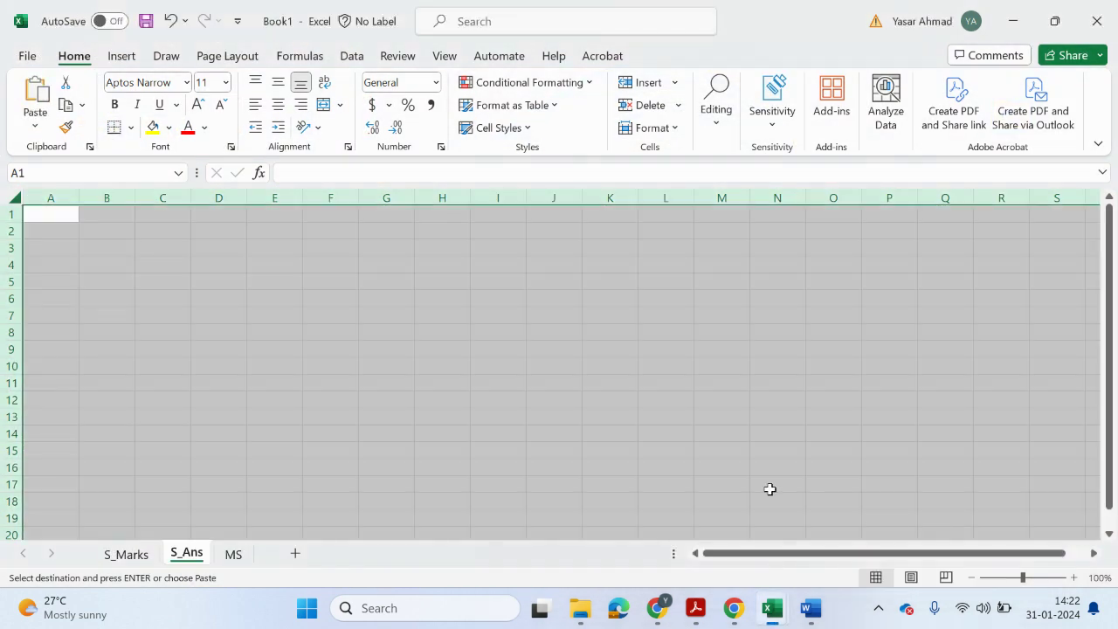
{"action": "right_click", "coordinate": [12, 198]}
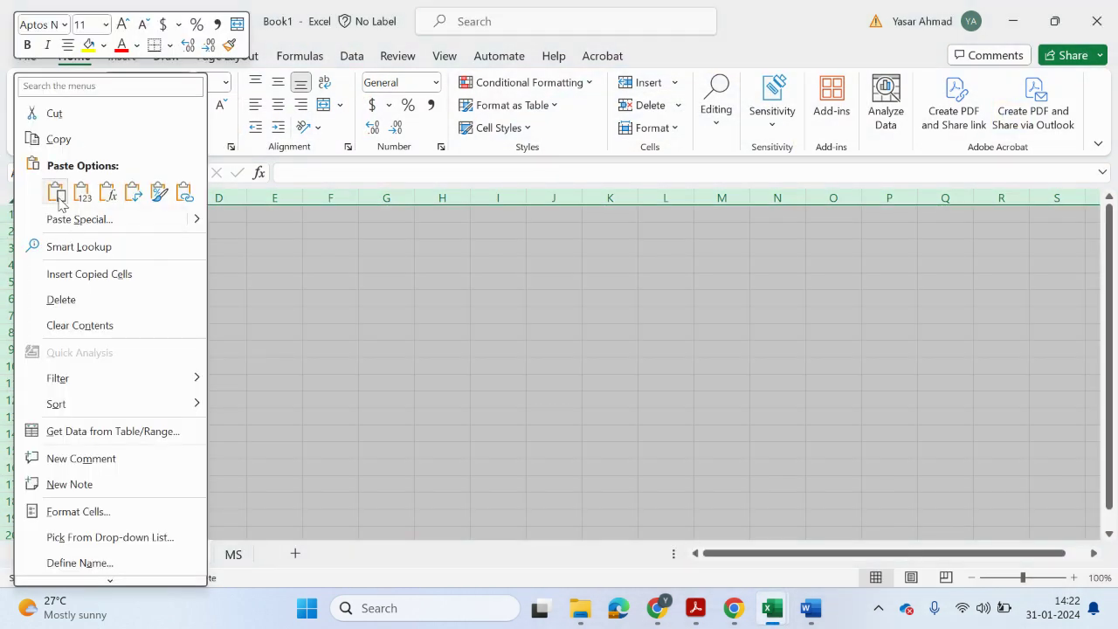
{"action": "left_click", "coordinate": [55, 190]}
{"action": "left_click", "coordinate": [218, 315]}
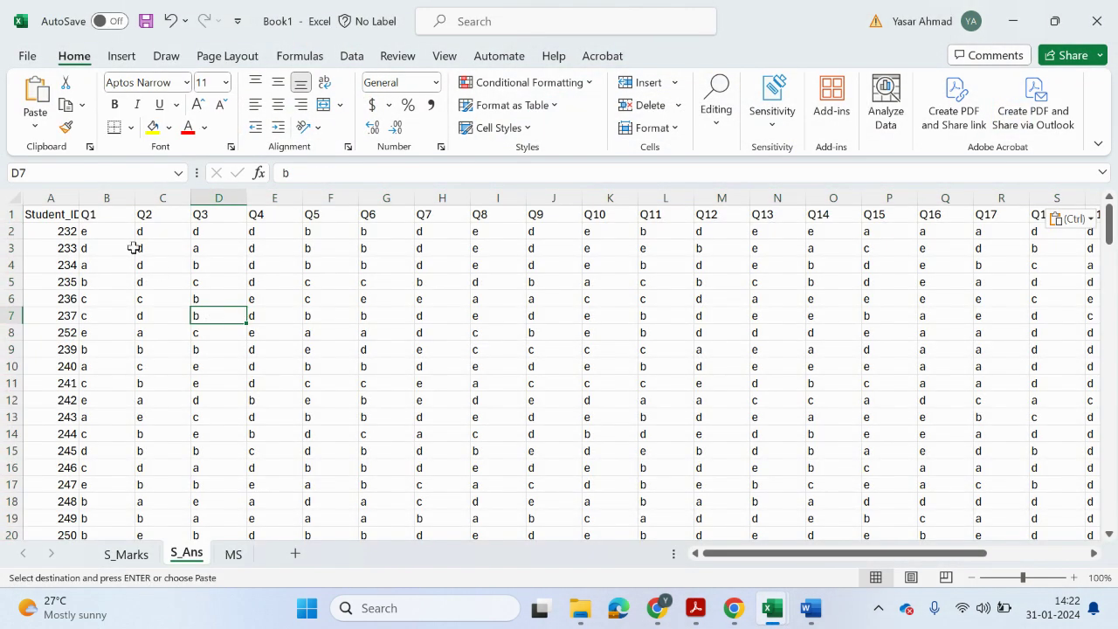
{"action": "double_click", "coordinate": [80, 198]}
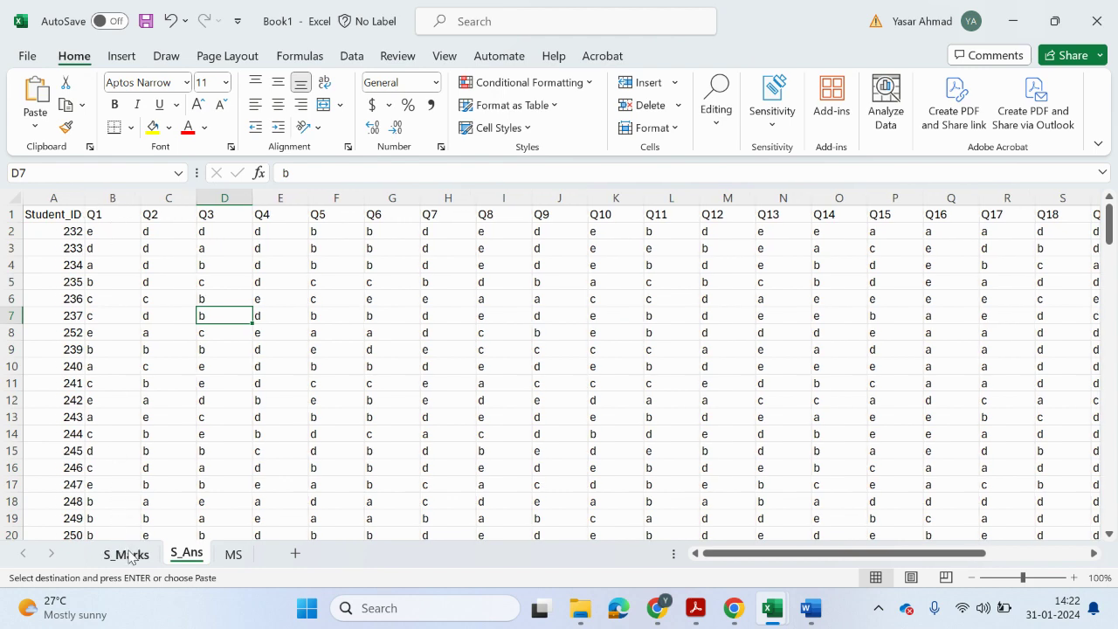
{"action": "left_click", "coordinate": [96, 233]}
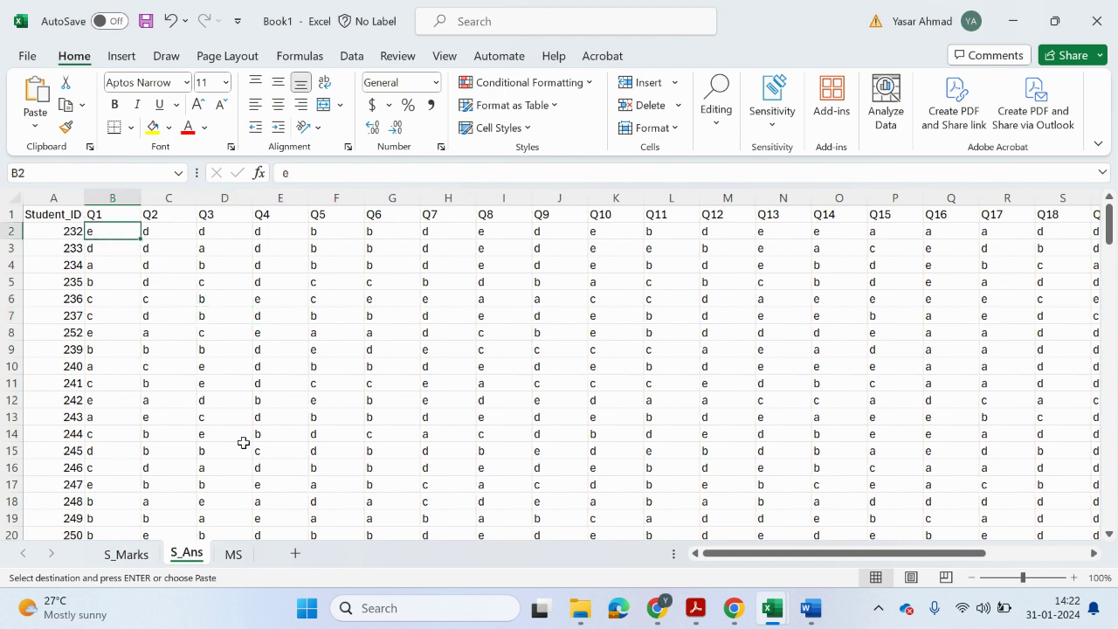
- Compare the first student's Q1 and Q2 answers on S_Ans against the MS key, then open S_Marks
{"action": "left_click", "coordinate": [234, 554]}
{"action": "left_click", "coordinate": [117, 237]}
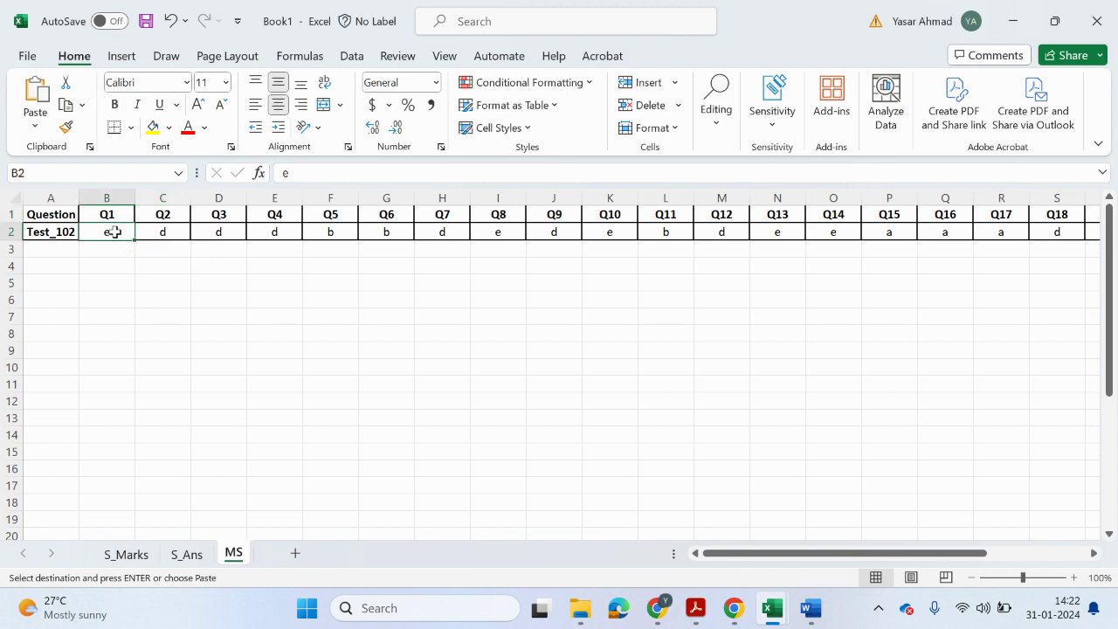
{"action": "left_click", "coordinate": [186, 553]}
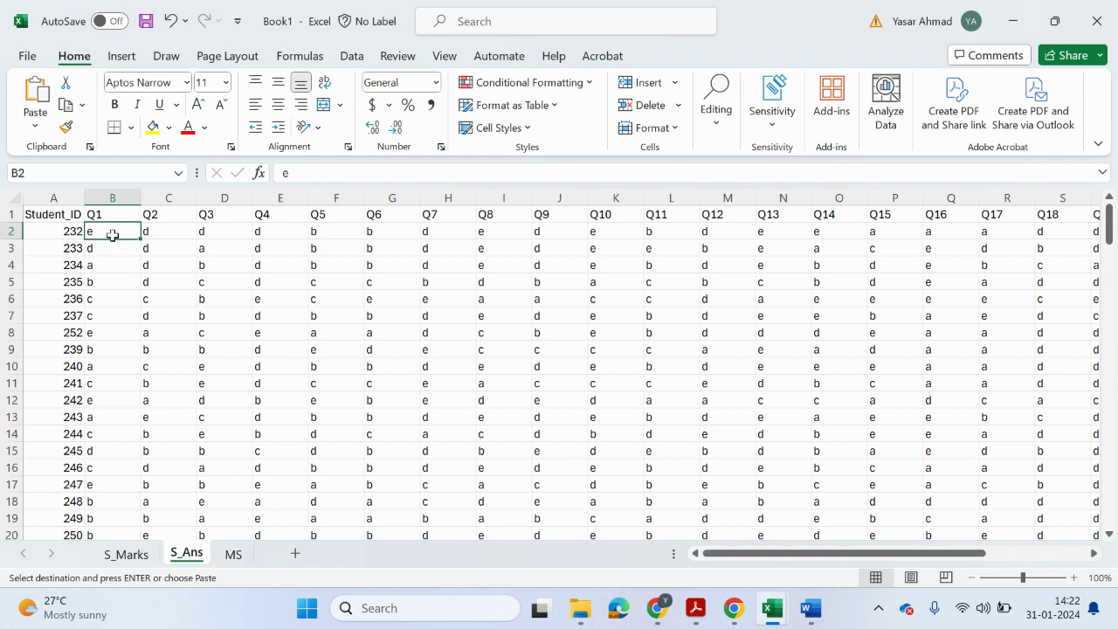
{"action": "left_click", "coordinate": [166, 234]}
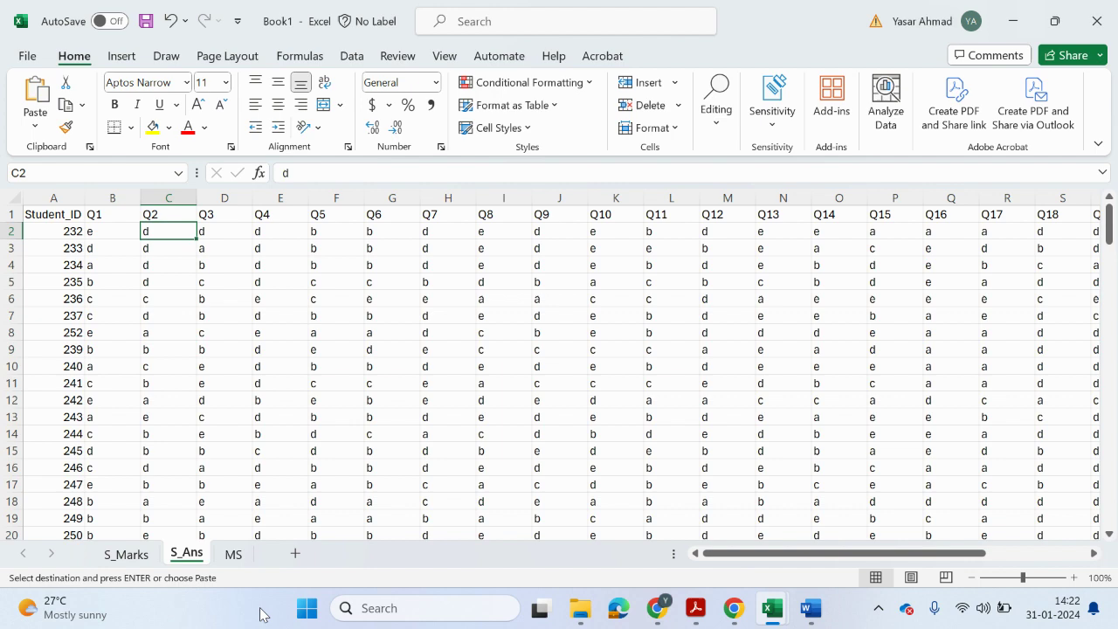
{"action": "left_click", "coordinate": [233, 553]}
{"action": "left_click", "coordinate": [175, 234]}
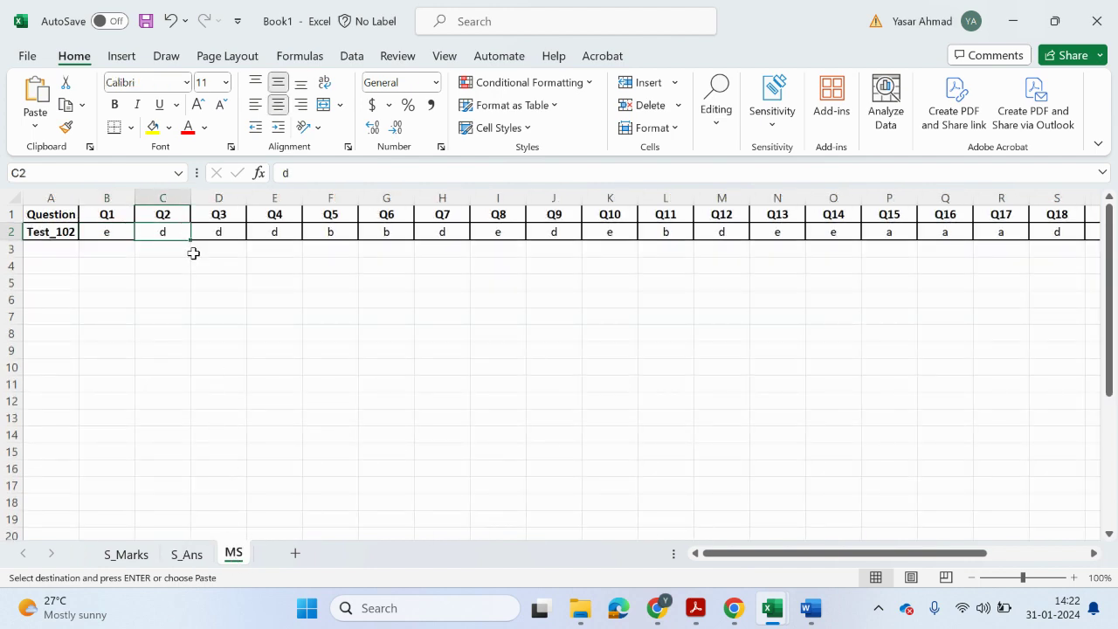
{"action": "left_click", "coordinate": [126, 553]}
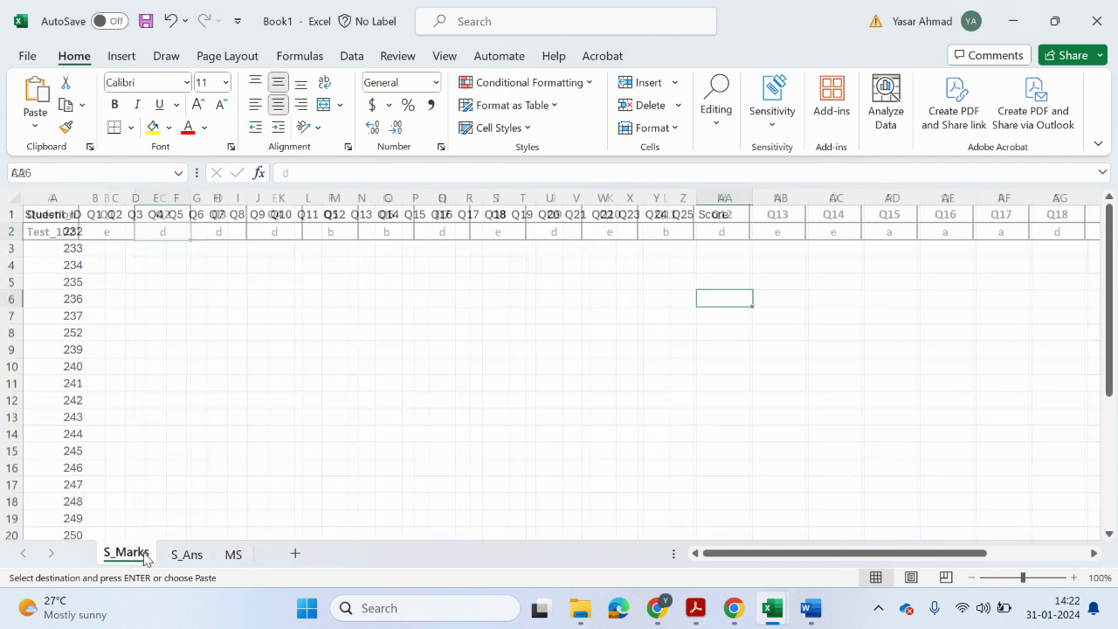
- Enter =IF(S_Ans!B2=MS!B$2,1,0) in S_Marks B2 to score the first student's Q1 answer
{"action": "left_click", "coordinate": [98, 232]}
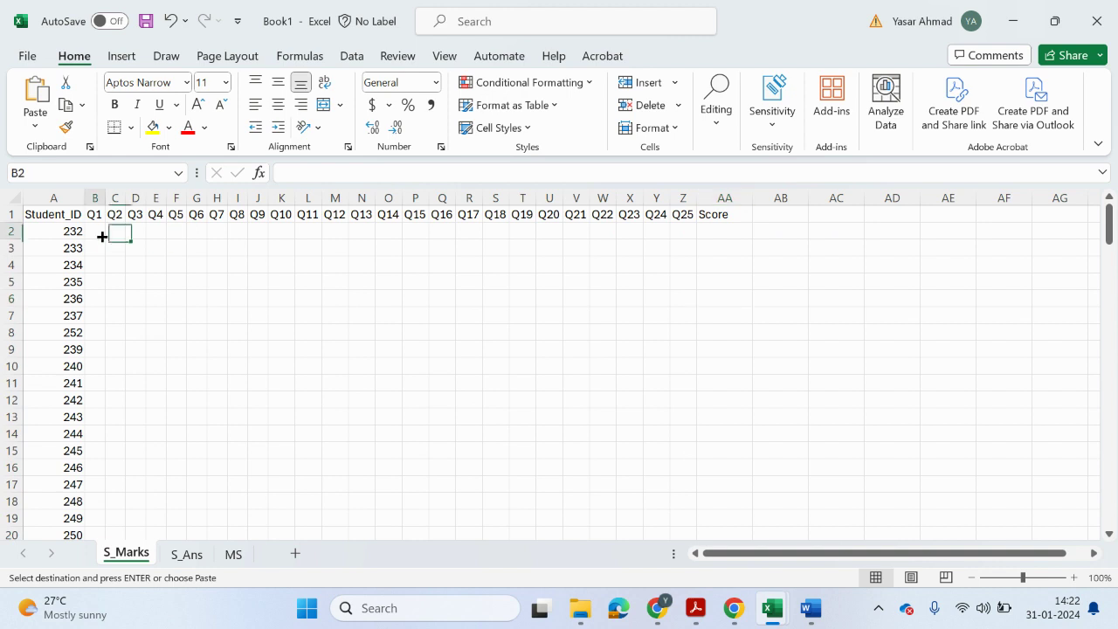
{"action": "left_click", "coordinate": [356, 172]}
{"action": "type", "text": "=if"}
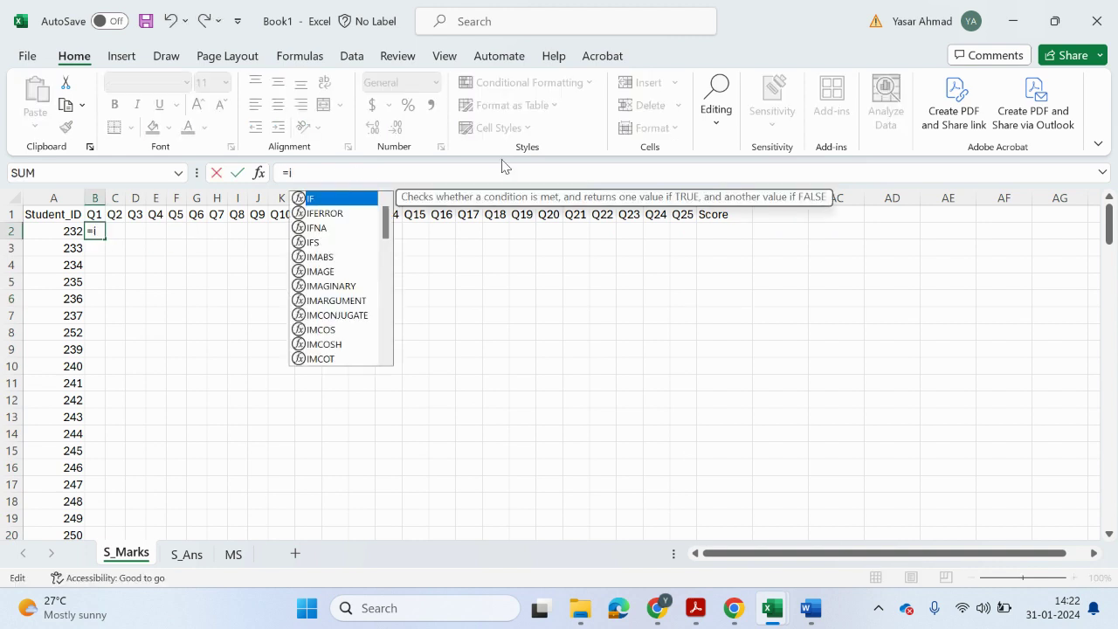
{"action": "double_click", "coordinate": [328, 200]}
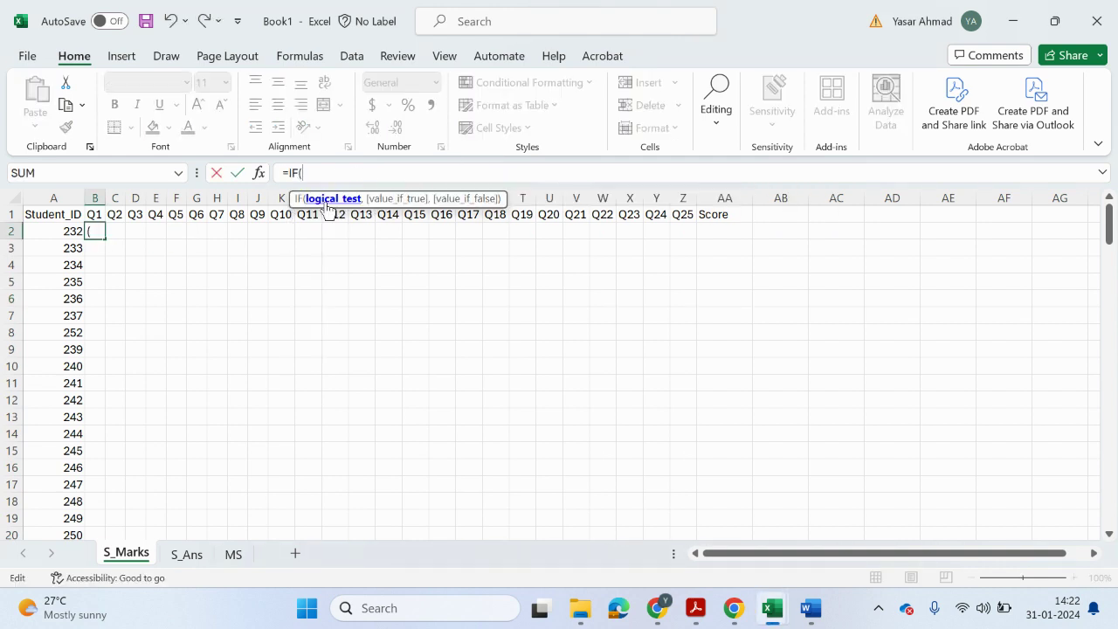
{"action": "left_click", "coordinate": [186, 555]}
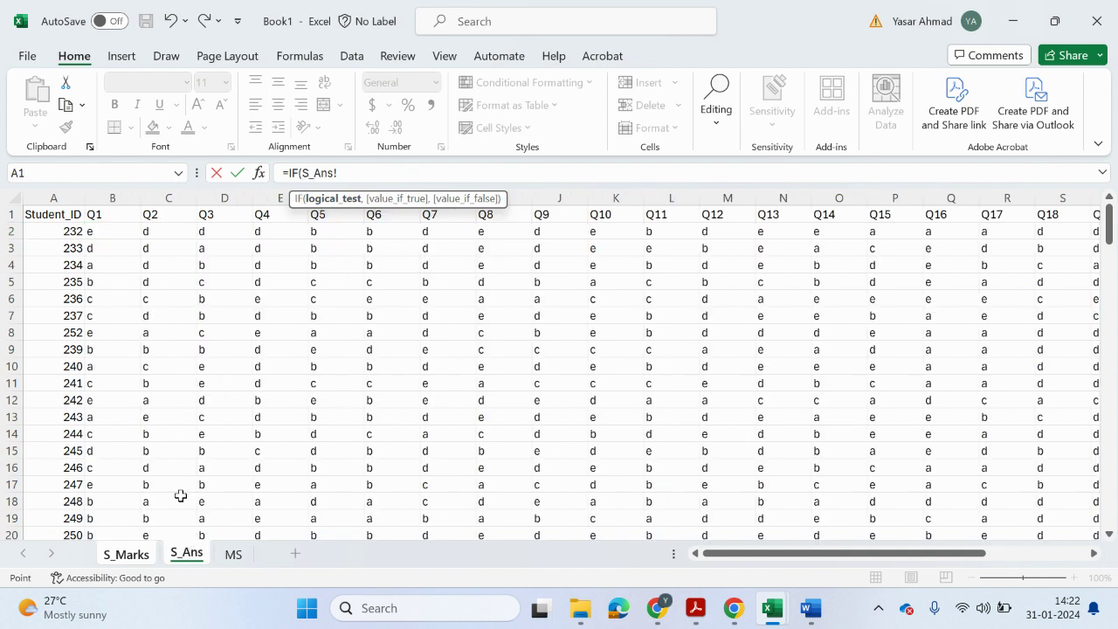
{"action": "left_click", "coordinate": [105, 235]}
{"action": "type", "text": "="}
{"action": "left_click", "coordinate": [235, 554]}
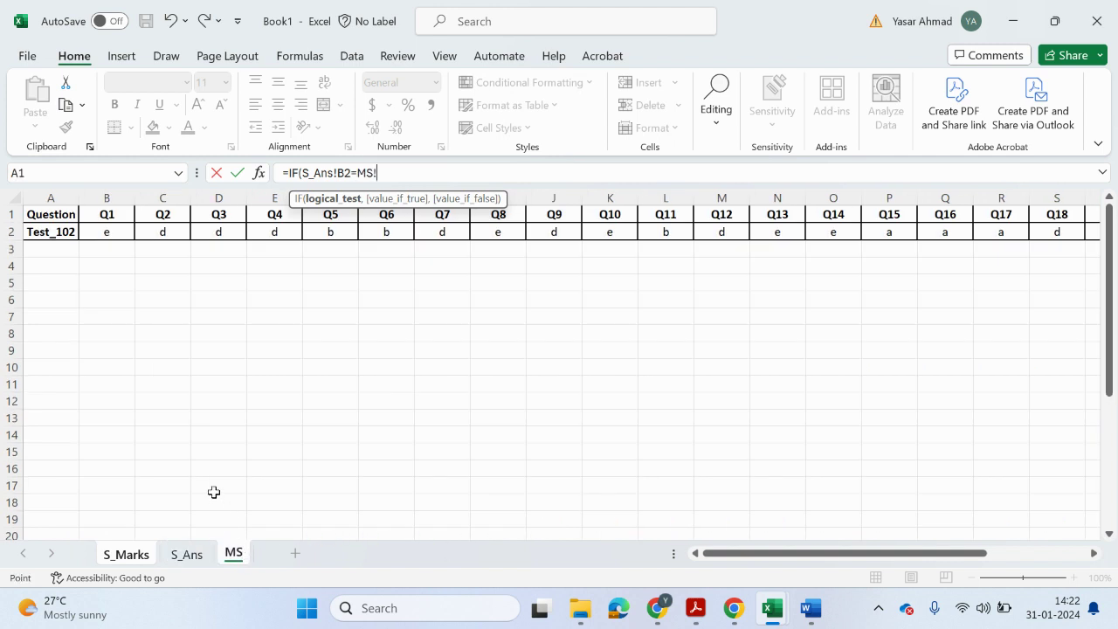
{"action": "left_click", "coordinate": [109, 232]}
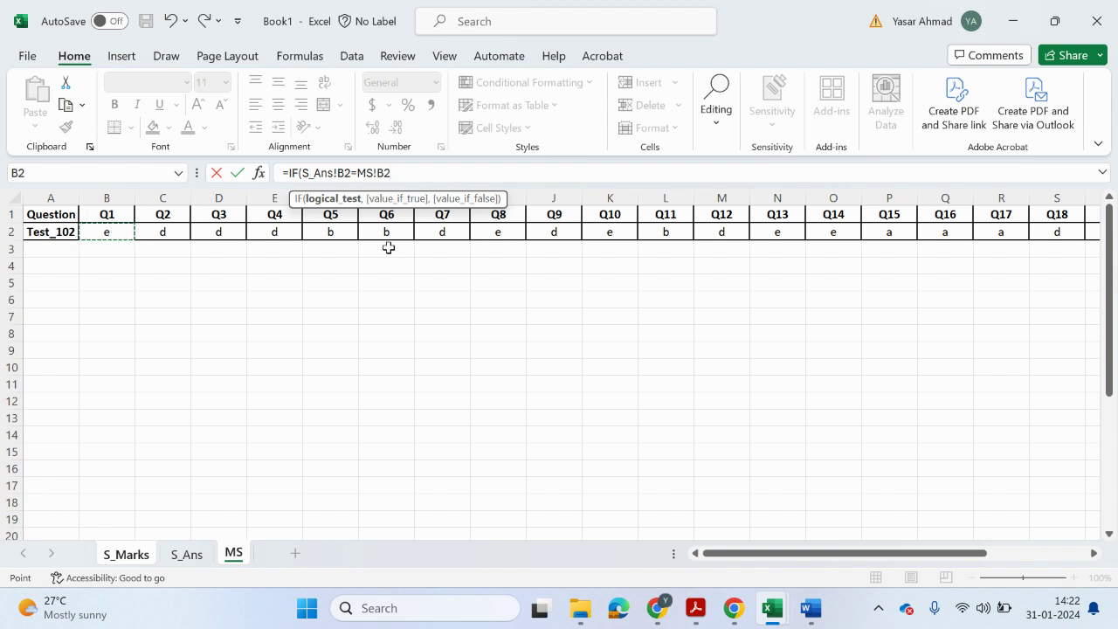
{"action": "type", "text": ","}
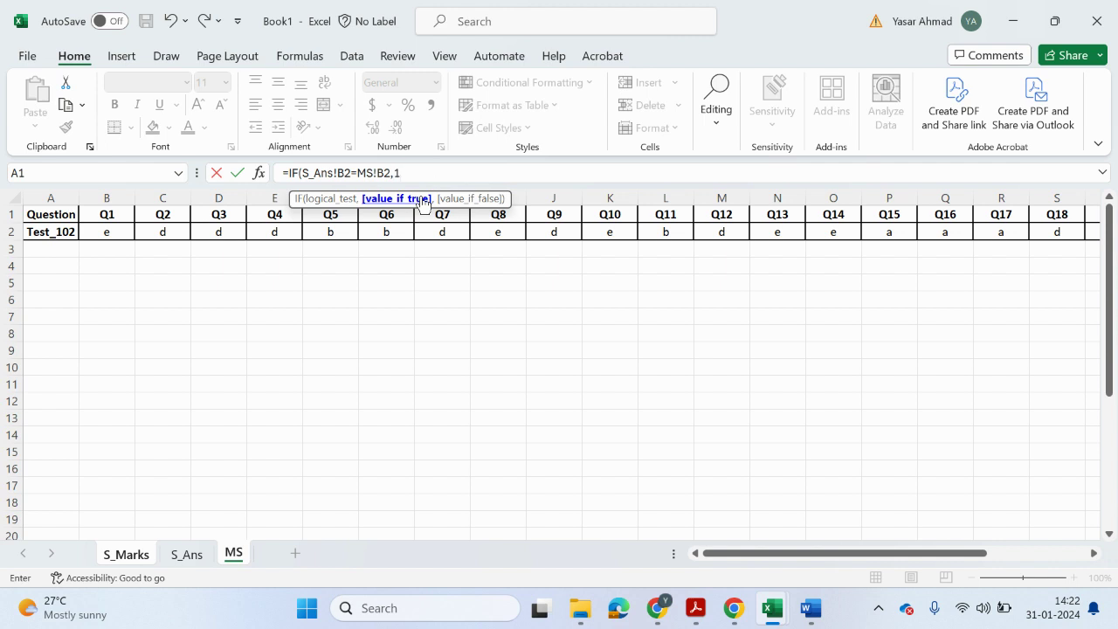
{"action": "type", "text": "1,0"}
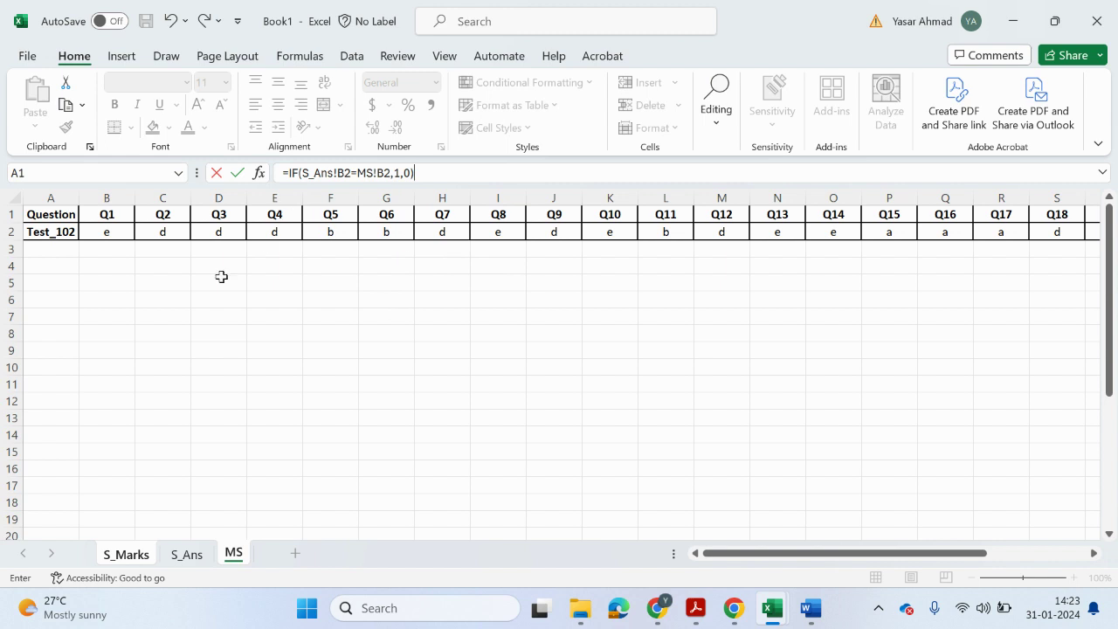
{"action": "left_click", "coordinate": [391, 173]}
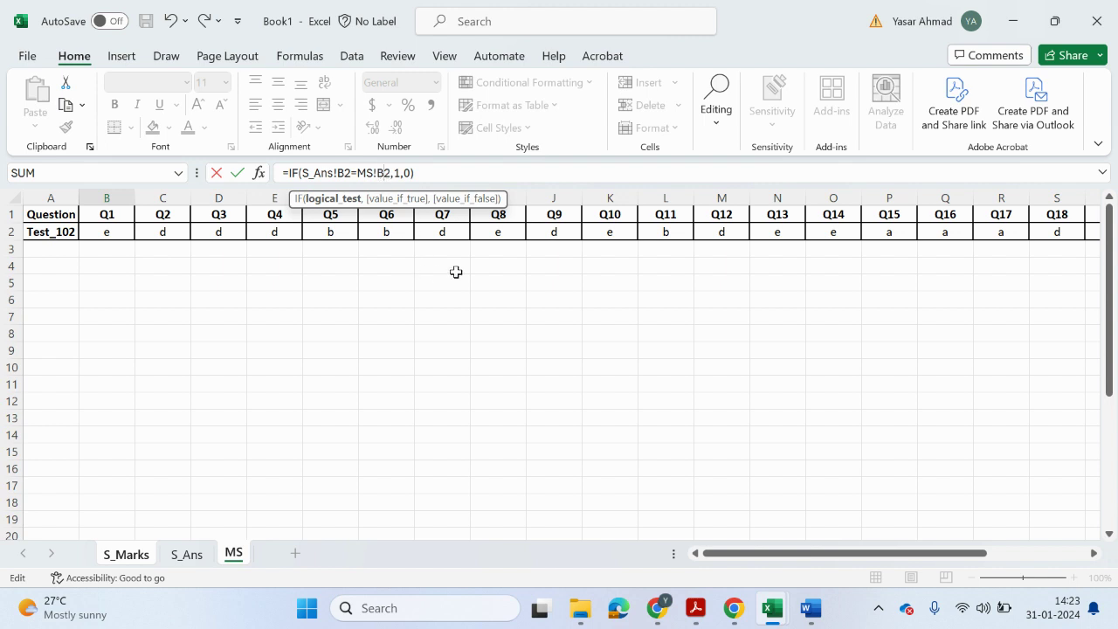
{"action": "type", "text": "$"}
{"action": "key", "text": "Return"}
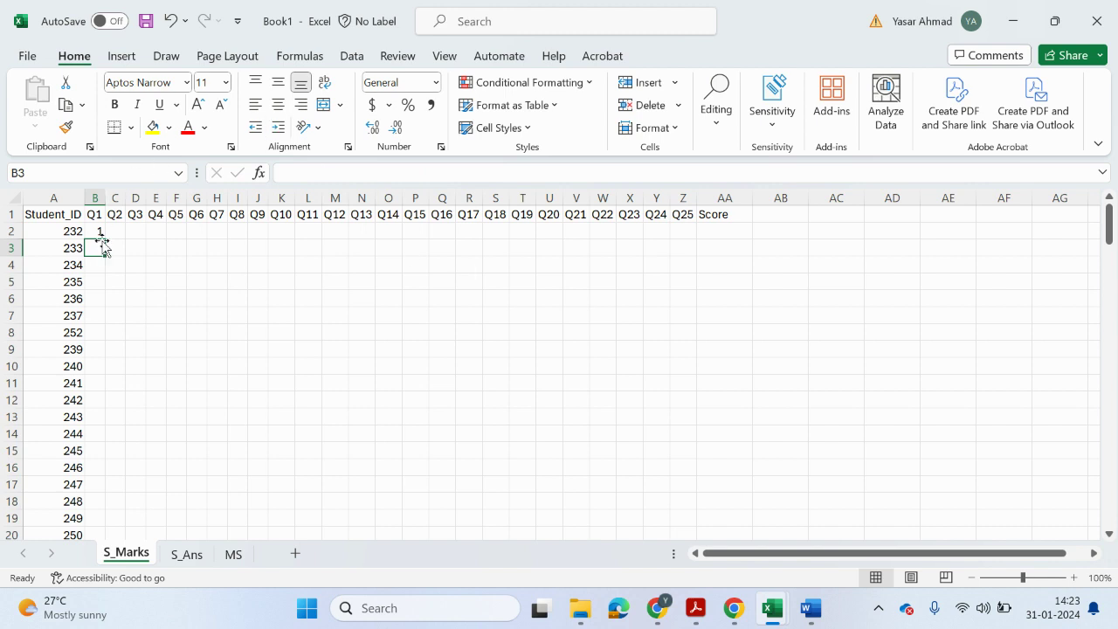
- Fill the B2 scoring formula across to Z2 and verify Q10–Q12 against S_Ans and MS
{"action": "left_click", "coordinate": [98, 232]}
{"action": "left_click_drag", "start_coordinate": [104, 239], "coordinate": [700, 239]}
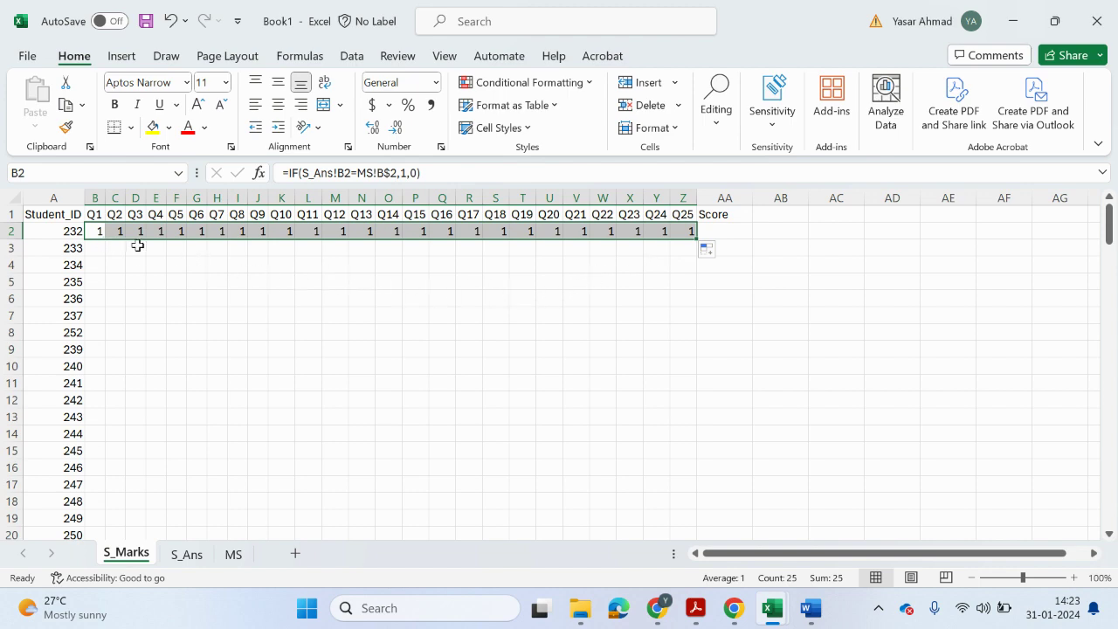
{"action": "left_click", "coordinate": [206, 562]}
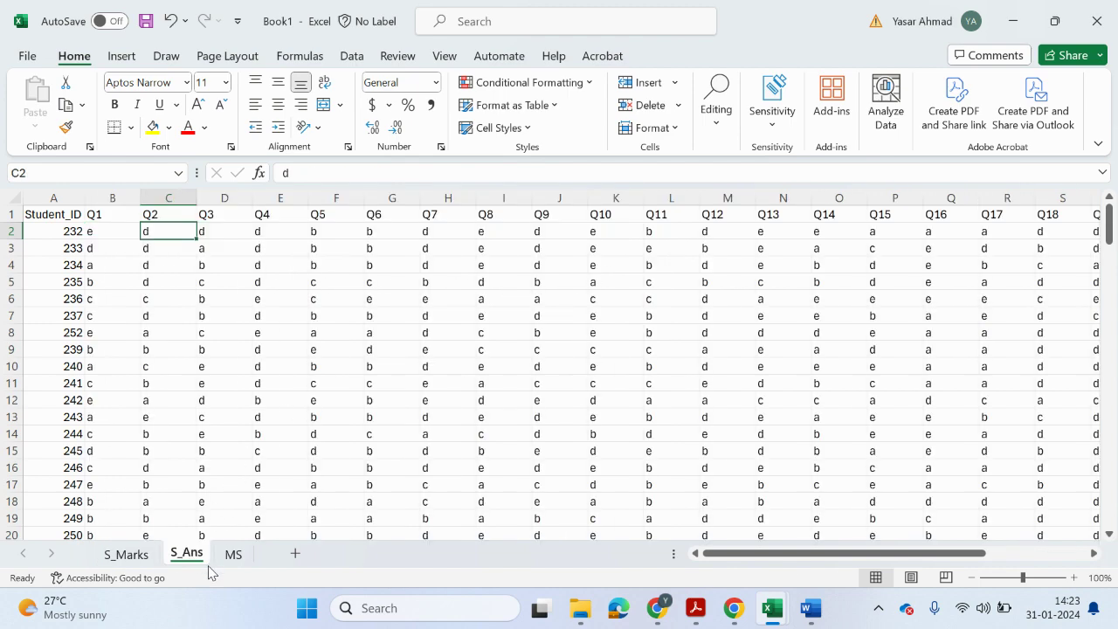
{"action": "left_click", "coordinate": [970, 577]}
{"action": "left_click", "coordinate": [970, 578]}
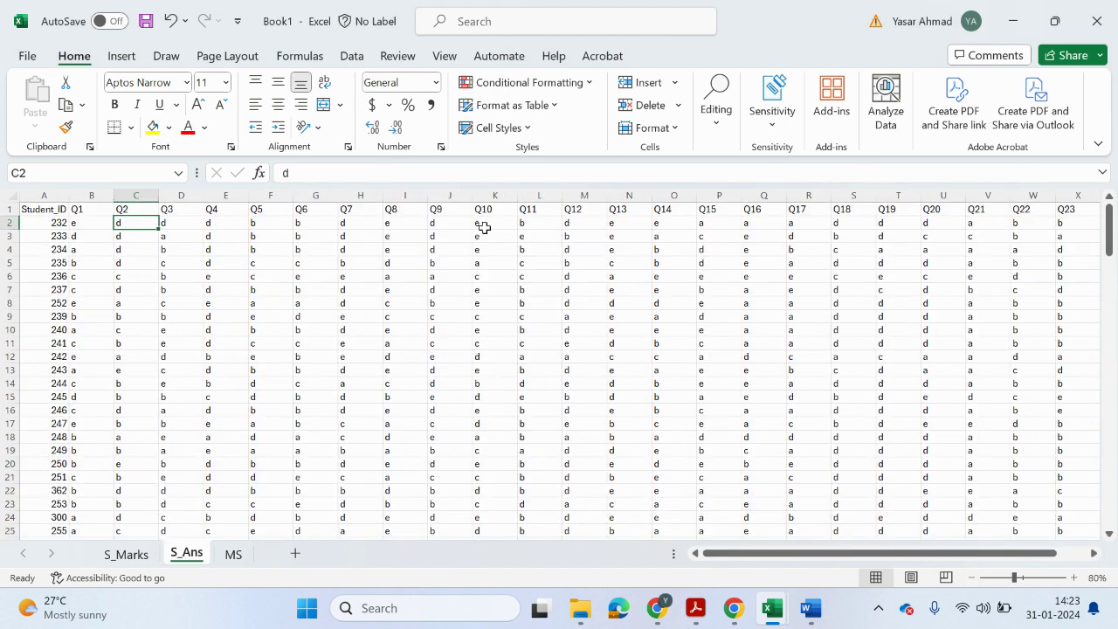
{"action": "left_click_drag", "start_coordinate": [492, 224], "coordinate": [577, 223]}
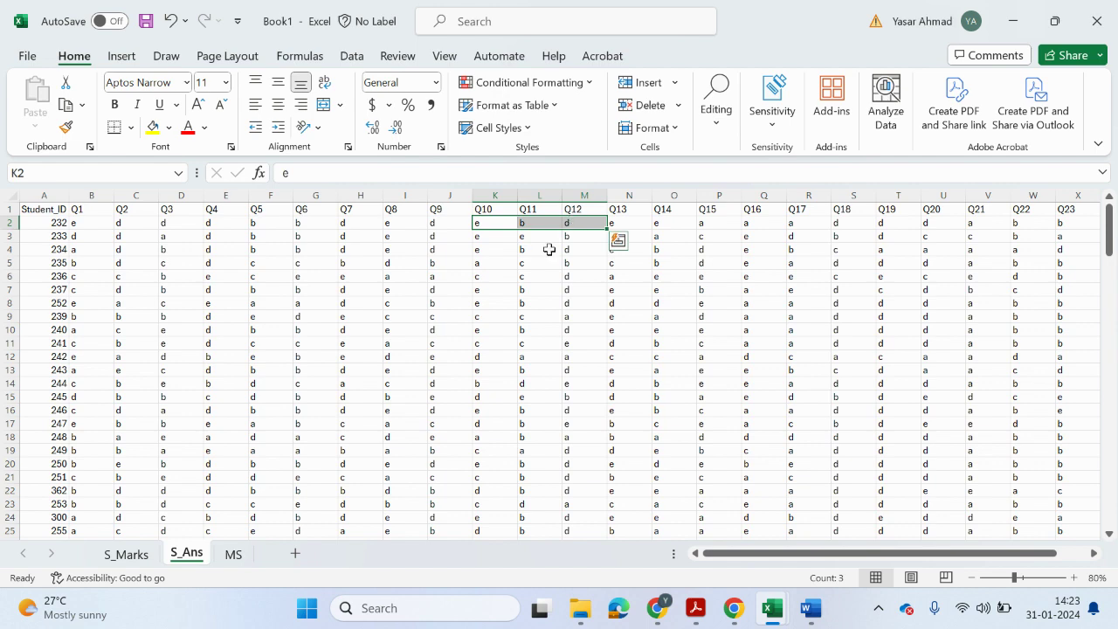
{"action": "left_click", "coordinate": [234, 553]}
{"action": "left_click_drag", "start_coordinate": [616, 238], "coordinate": [704, 229]}
{"action": "left_click", "coordinate": [142, 559]}
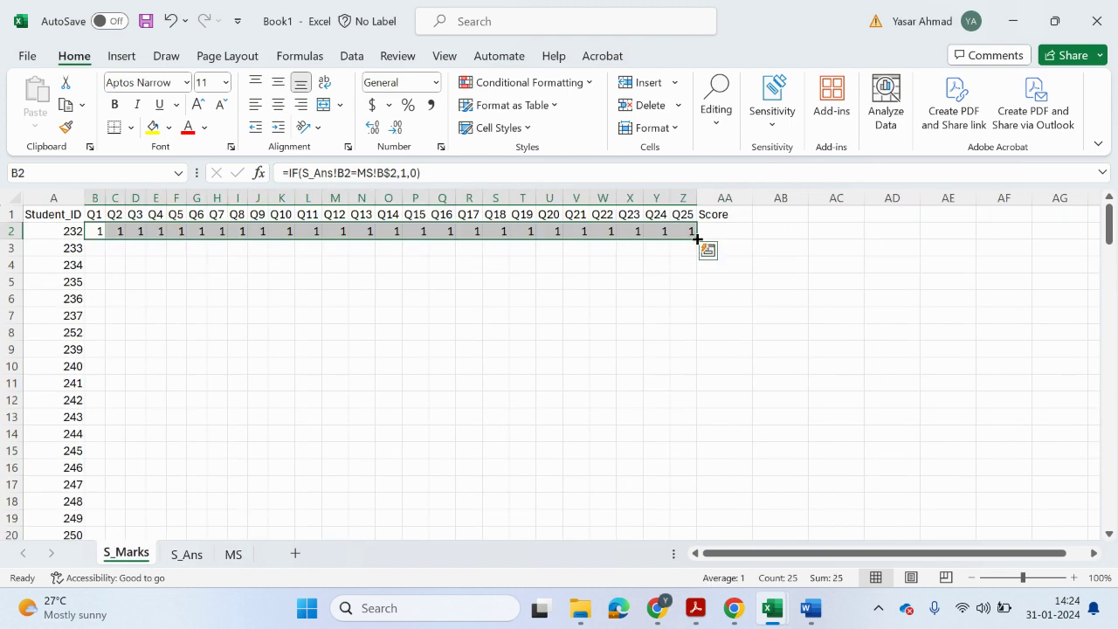
{"action": "left_click_drag", "start_coordinate": [696, 238], "coordinate": [638, 512]}
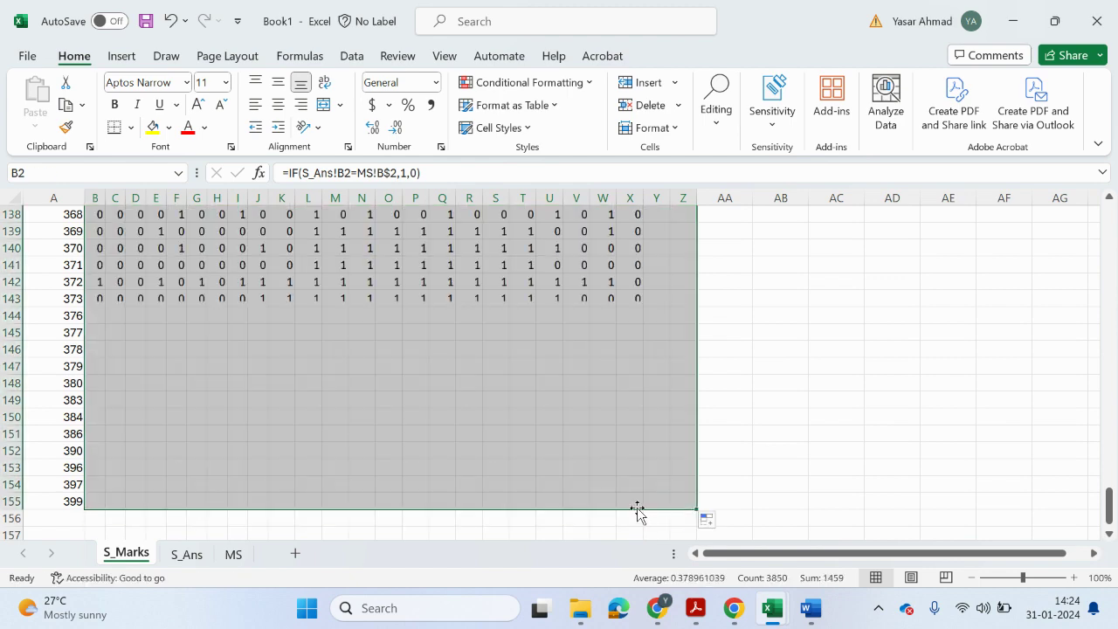
{"action": "scroll", "coordinate": [616, 513], "scroll_direction": "up", "scroll_amount": 4}
{"action": "scroll", "coordinate": [616, 513], "scroll_direction": "up", "scroll_amount": 20}
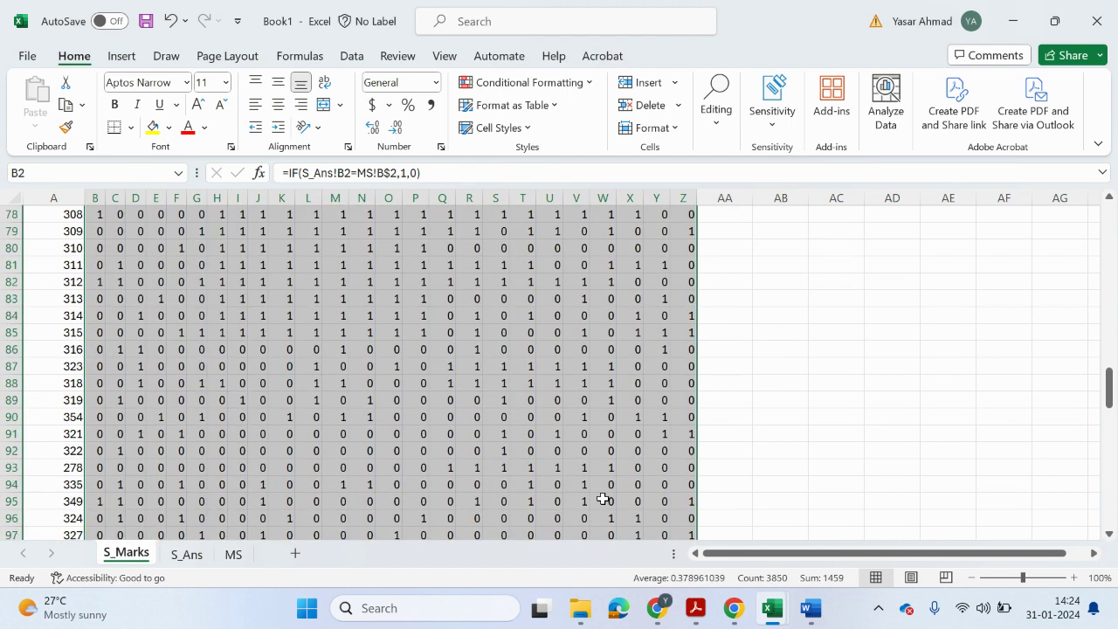
{"action": "scroll", "coordinate": [595, 493], "scroll_direction": "up", "scroll_amount": 10}
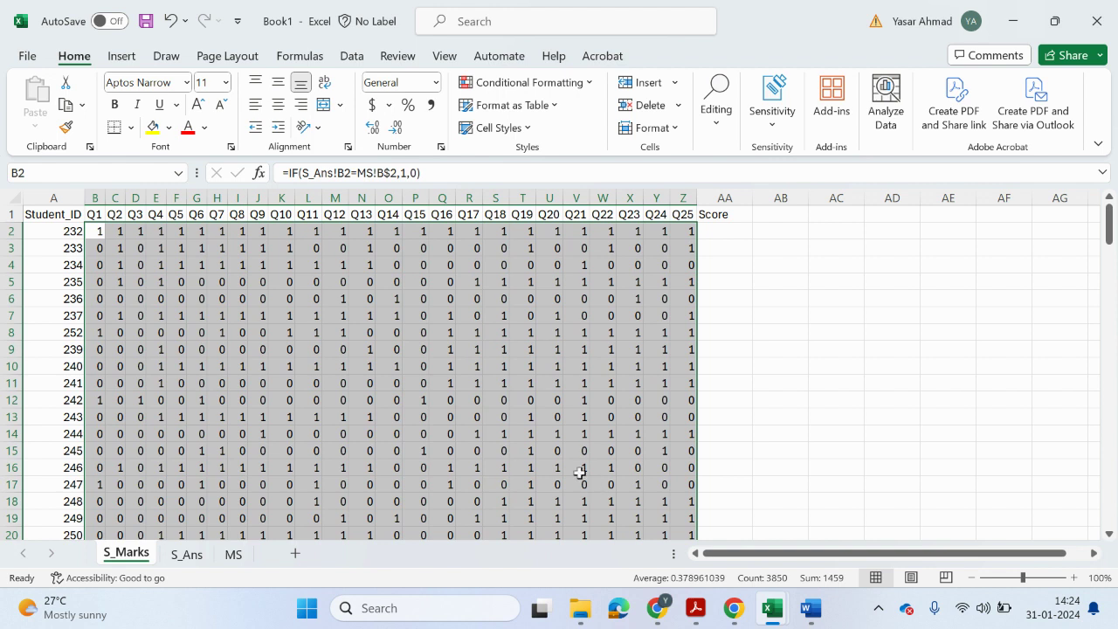
{"action": "left_click", "coordinate": [13, 248]}
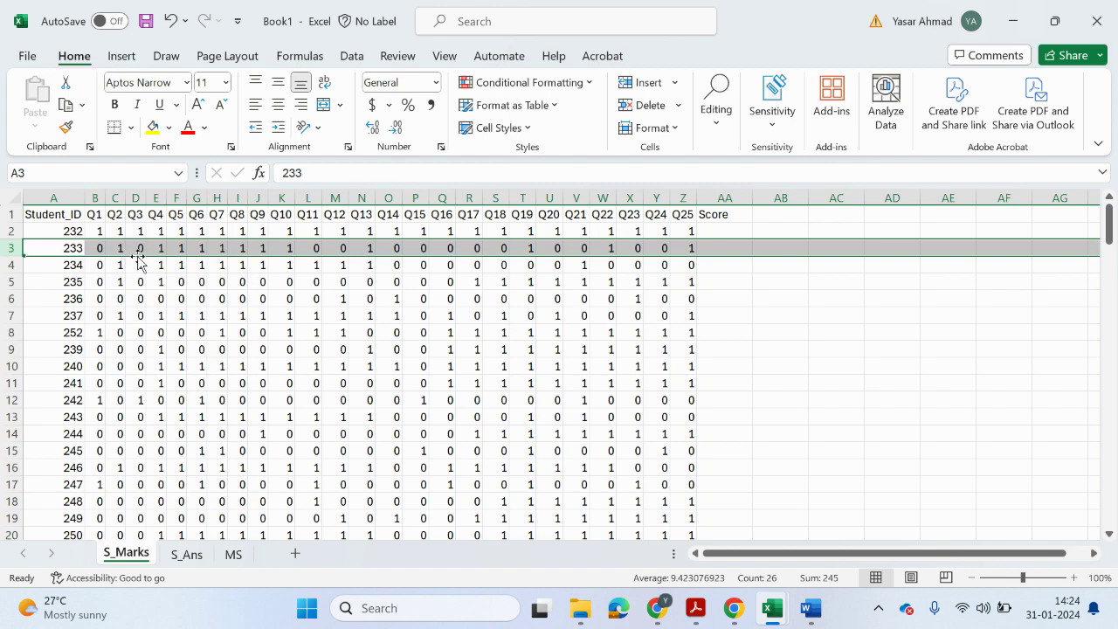
{"action": "left_click", "coordinate": [195, 557]}
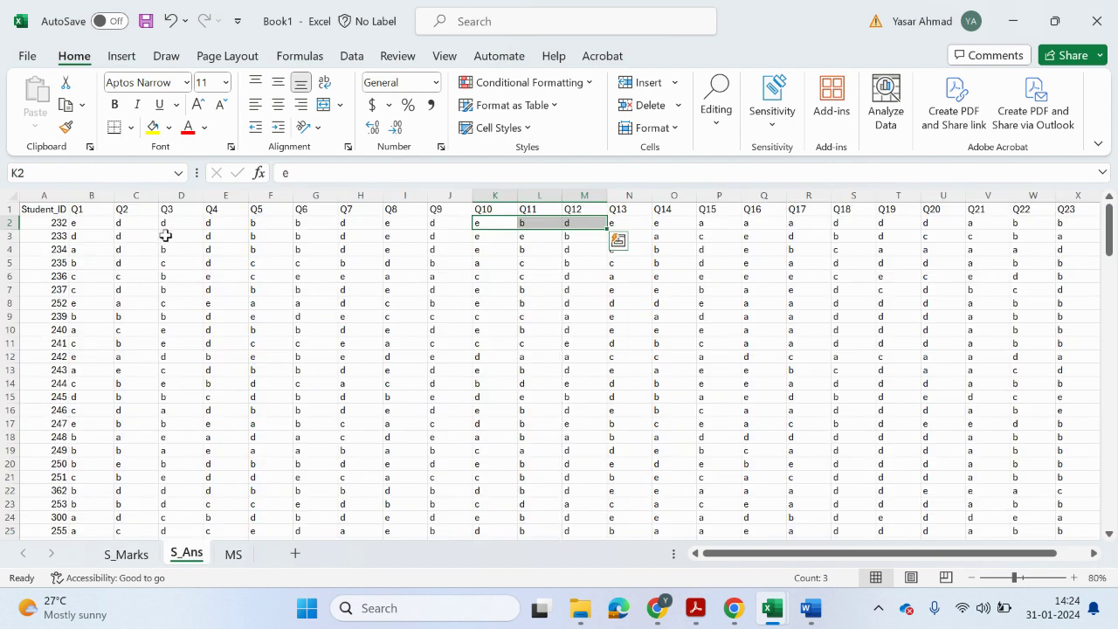
{"action": "left_click", "coordinate": [232, 554]}
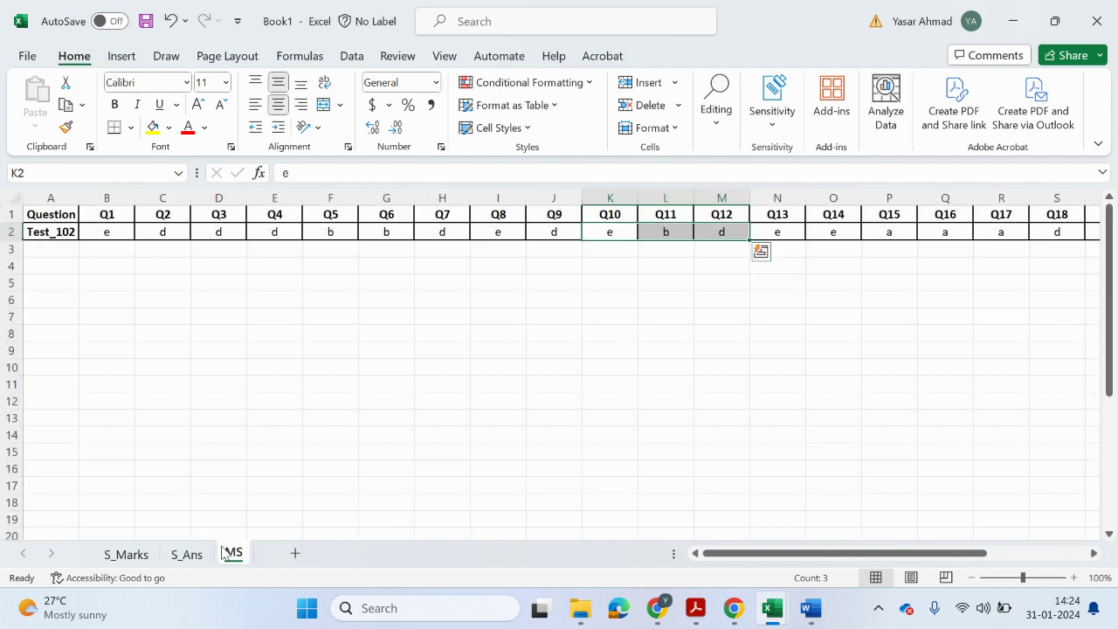
{"action": "left_click", "coordinate": [114, 239]}
{"action": "left_click", "coordinate": [157, 234]}
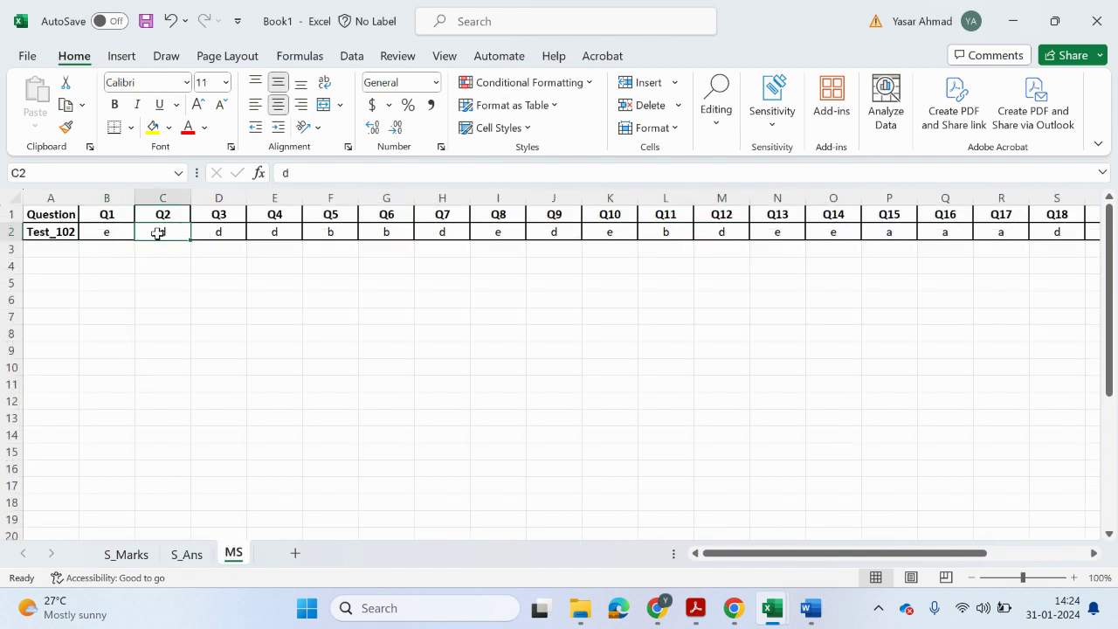
{"action": "left_click", "coordinate": [208, 233]}
{"action": "left_click", "coordinate": [126, 554]}
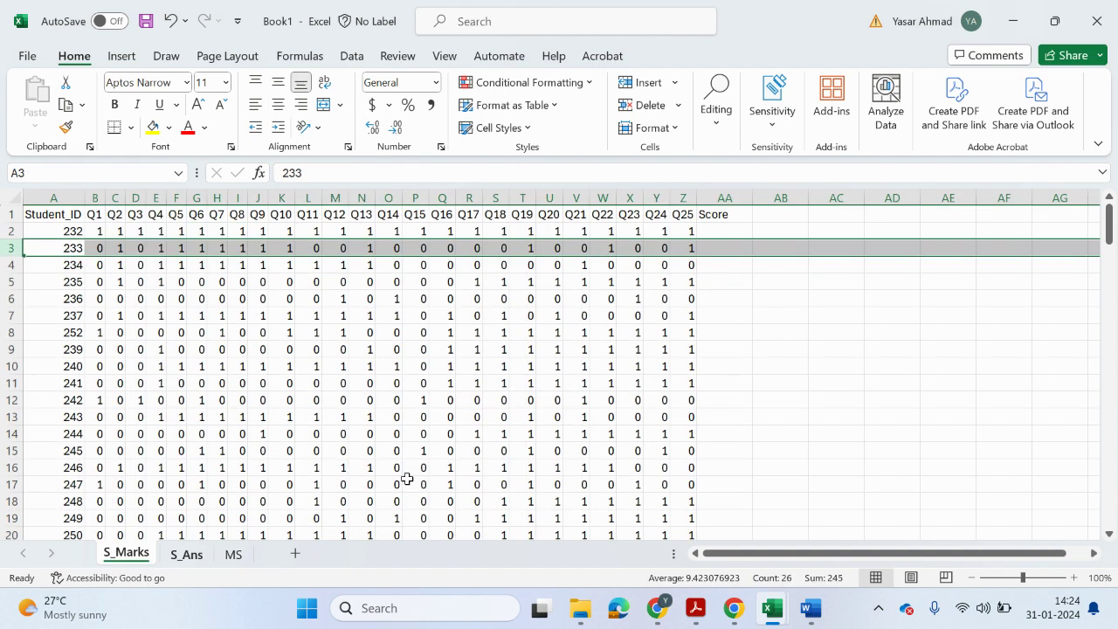
{"action": "left_click", "coordinate": [719, 231]}
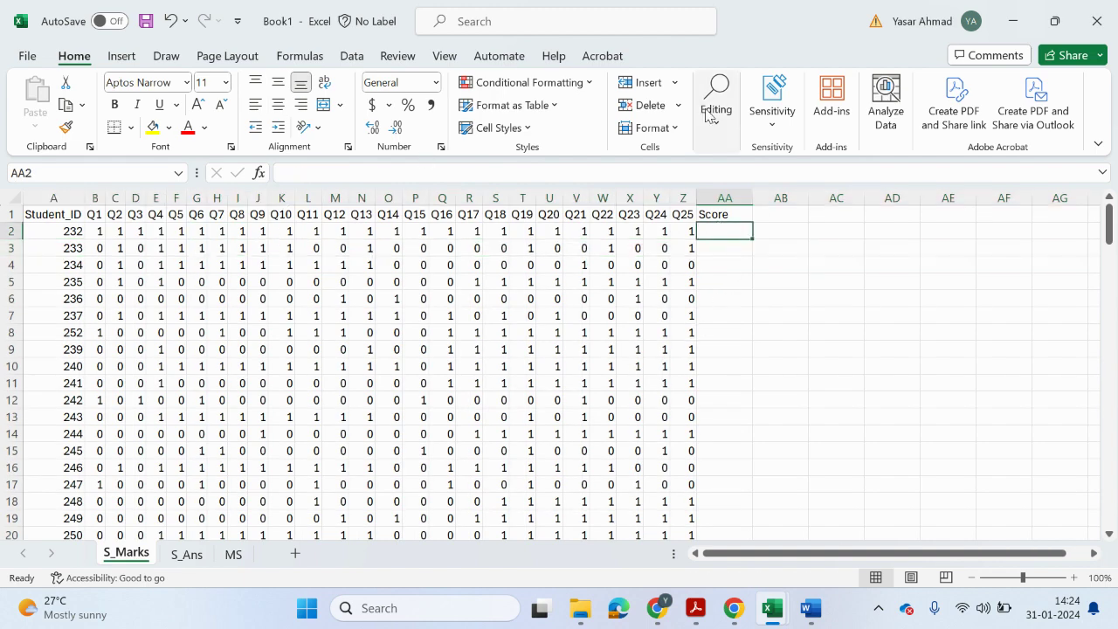
- Enter =SUM(B2:Z2) in AA2 to total the first student's marks
{"action": "type", "text": "=su"}
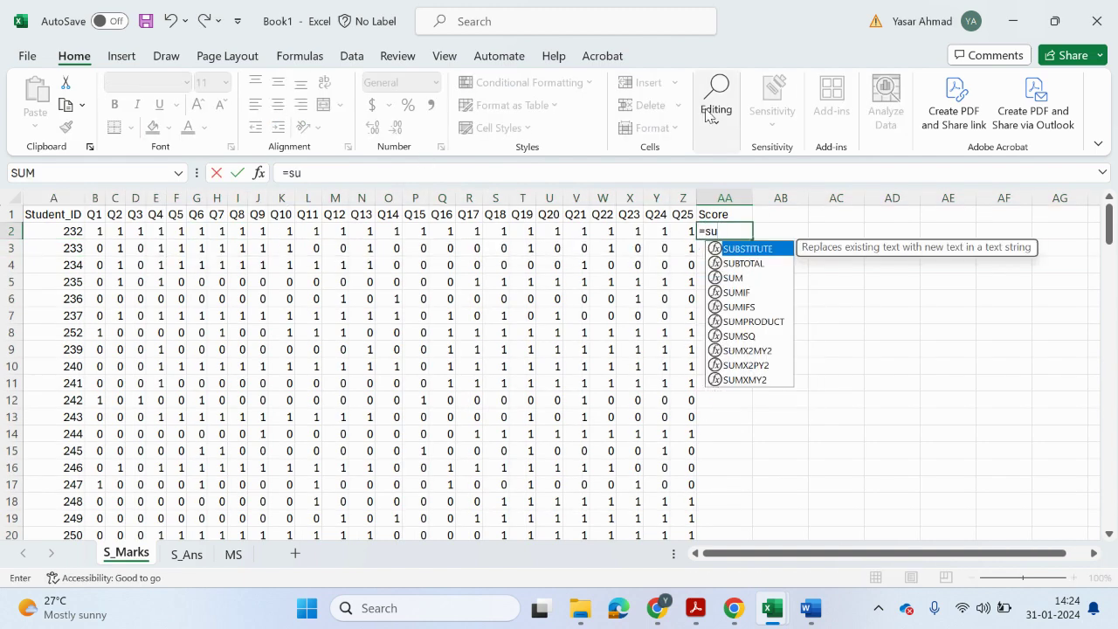
{"action": "double_click", "coordinate": [753, 277]}
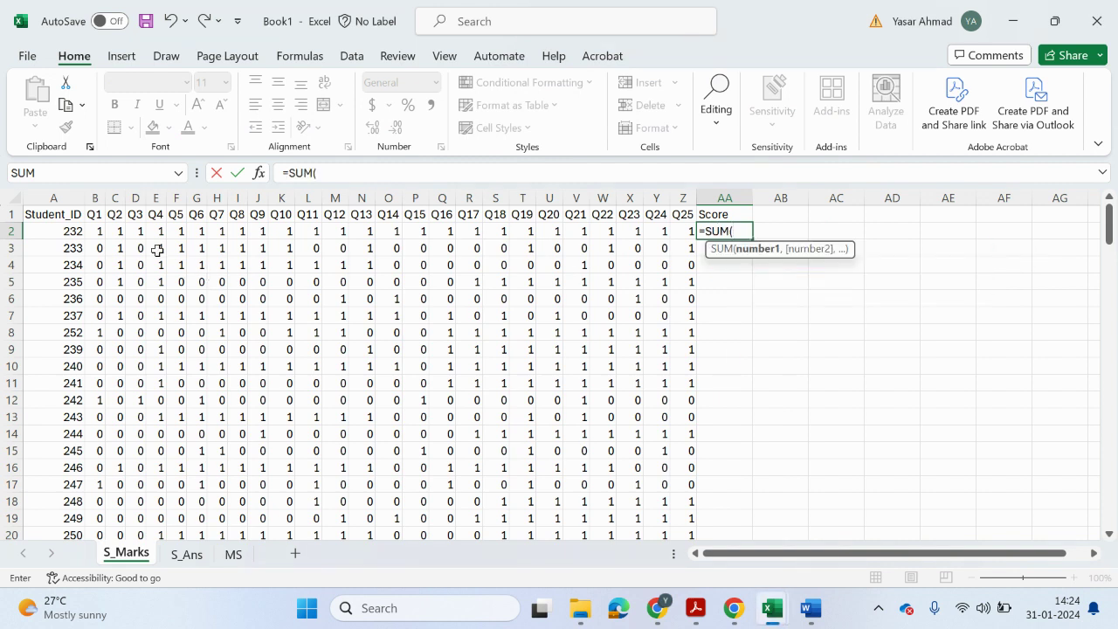
{"action": "left_click_drag", "start_coordinate": [91, 231], "coordinate": [690, 232]}
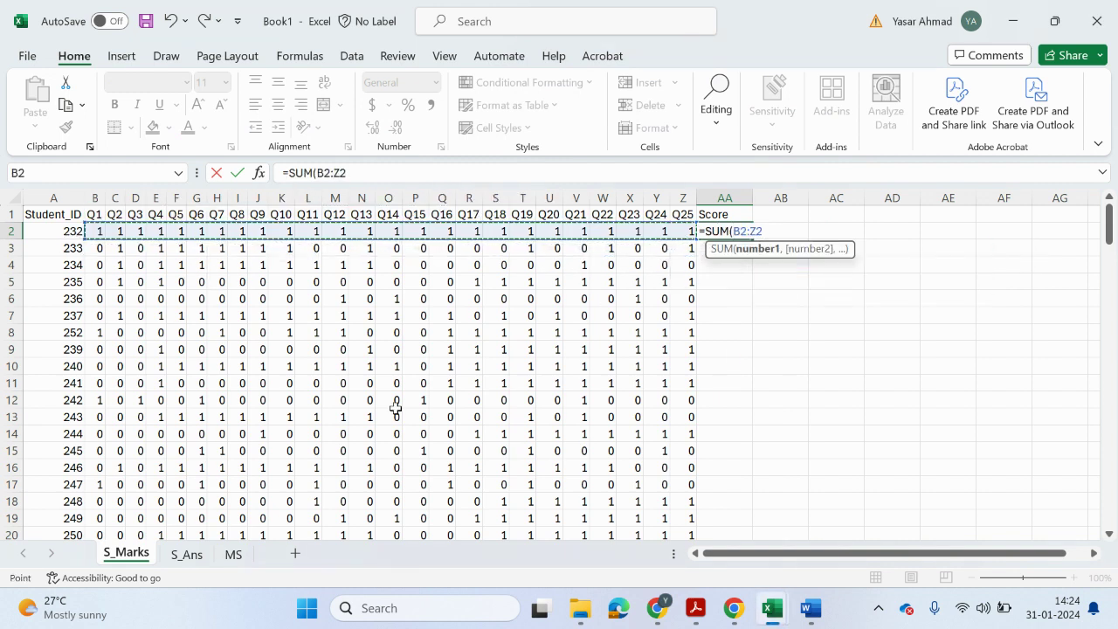
{"action": "type", "text": ")"}
{"action": "key", "text": "Return"}
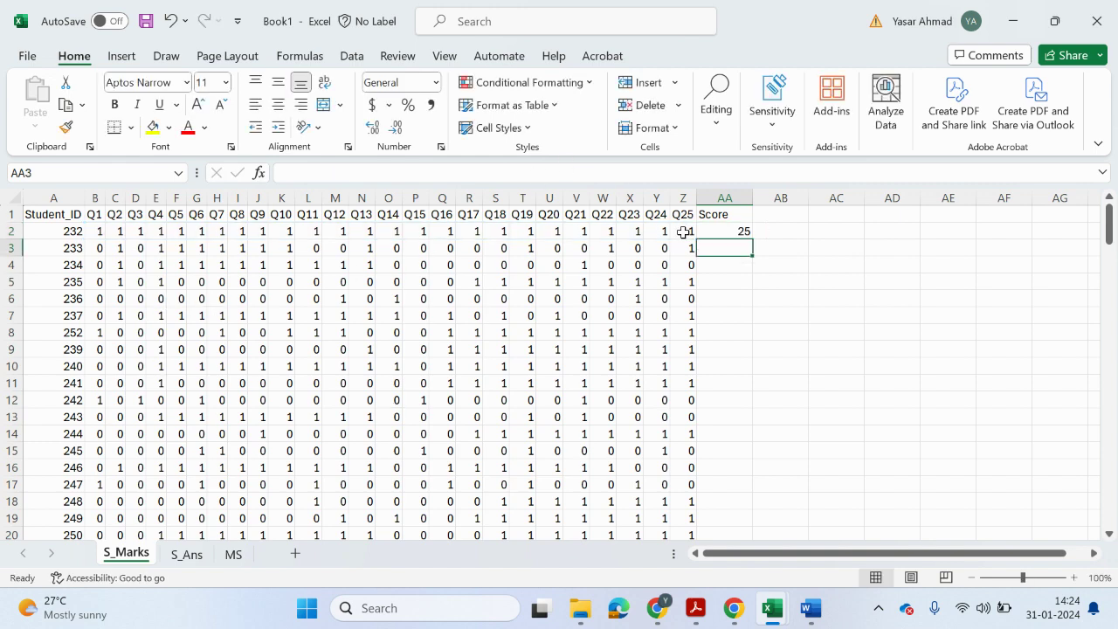
- Fill the Score formula down to row 155 for every student and review the totals
{"action": "left_click", "coordinate": [722, 231]}
{"action": "double_click", "coordinate": [757, 240]}
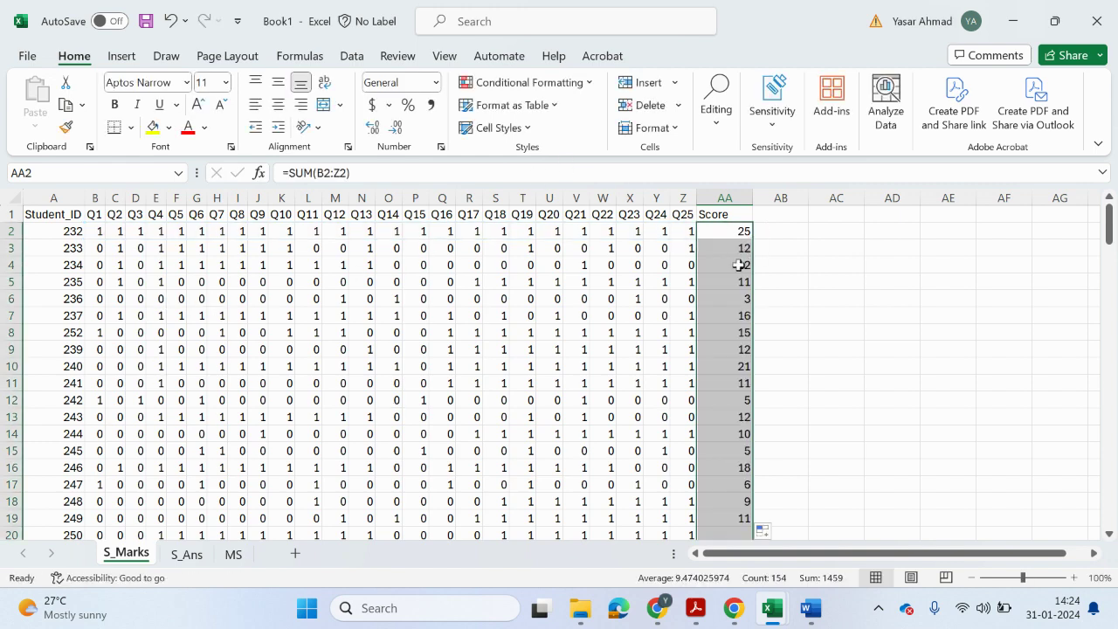
{"action": "scroll", "coordinate": [703, 317], "scroll_direction": "down", "scroll_amount": 18}
{"action": "scroll", "coordinate": [701, 314], "scroll_direction": "down", "scroll_amount": 20}
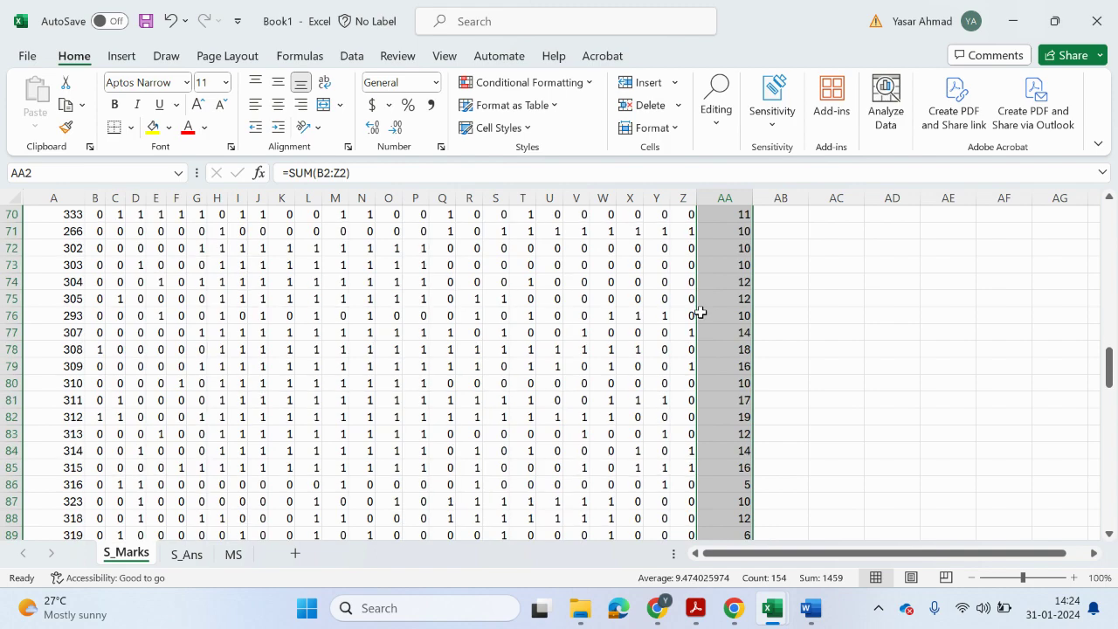
{"action": "scroll", "coordinate": [701, 311], "scroll_direction": "down", "scroll_amount": 6}
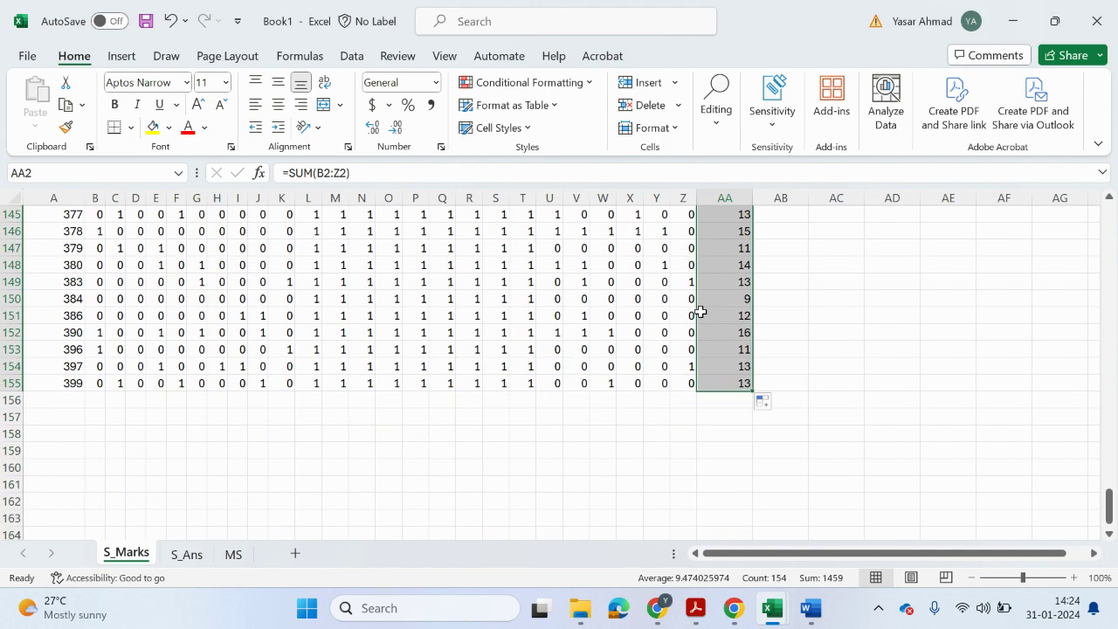
{"action": "scroll", "coordinate": [701, 311], "scroll_direction": "up", "scroll_amount": 20}
{"action": "scroll", "coordinate": [701, 311], "scroll_direction": "up", "scroll_amount": 20}
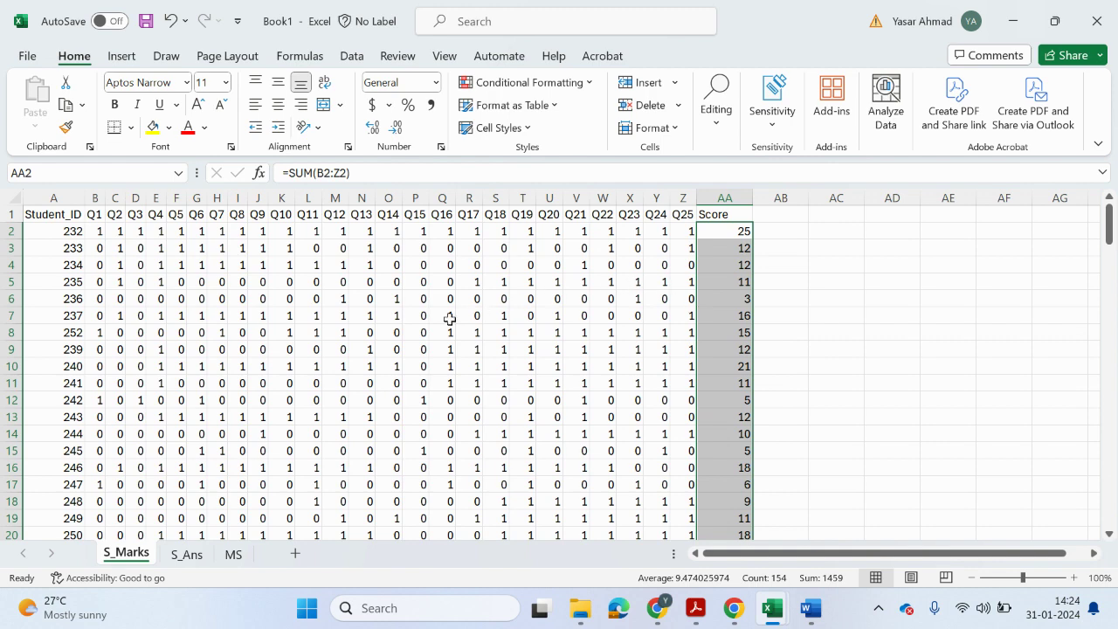
- Highlight the sentence about recording marks in a spreadsheet in yellow
{"action": "left_click", "coordinate": [695, 608]}
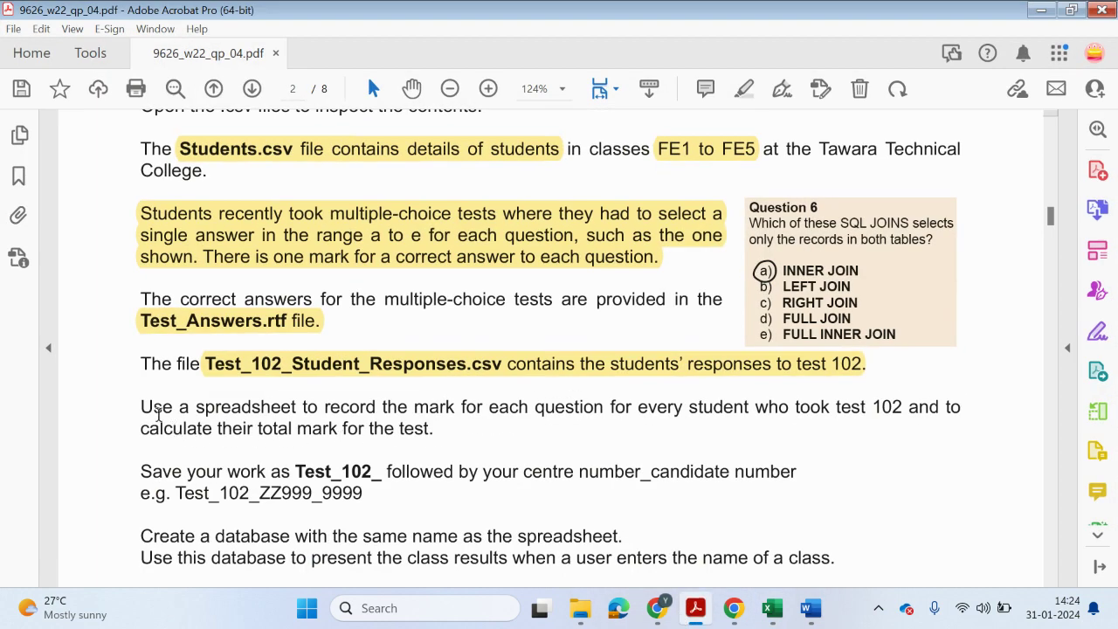
{"action": "left_click_drag", "start_coordinate": [155, 402], "coordinate": [449, 429]}
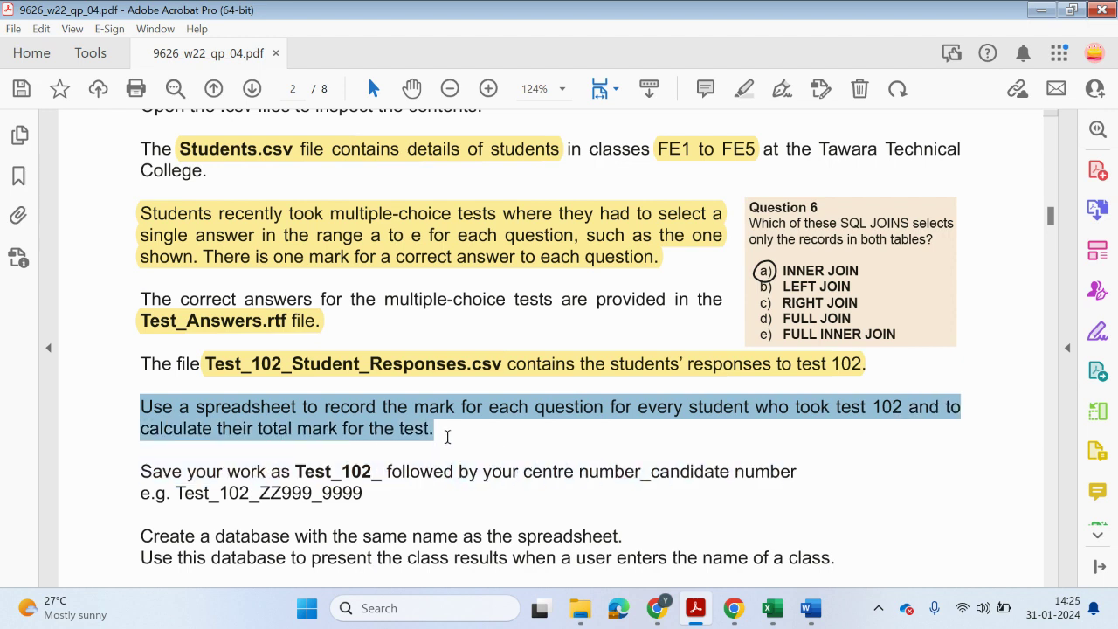
{"action": "left_click", "coordinate": [744, 89]}
- Copy the example file name Test_102_ZZ999_9999 and return to Excel's Book1 window
{"action": "scroll", "coordinate": [516, 350], "scroll_direction": "down", "scroll_amount": 2}
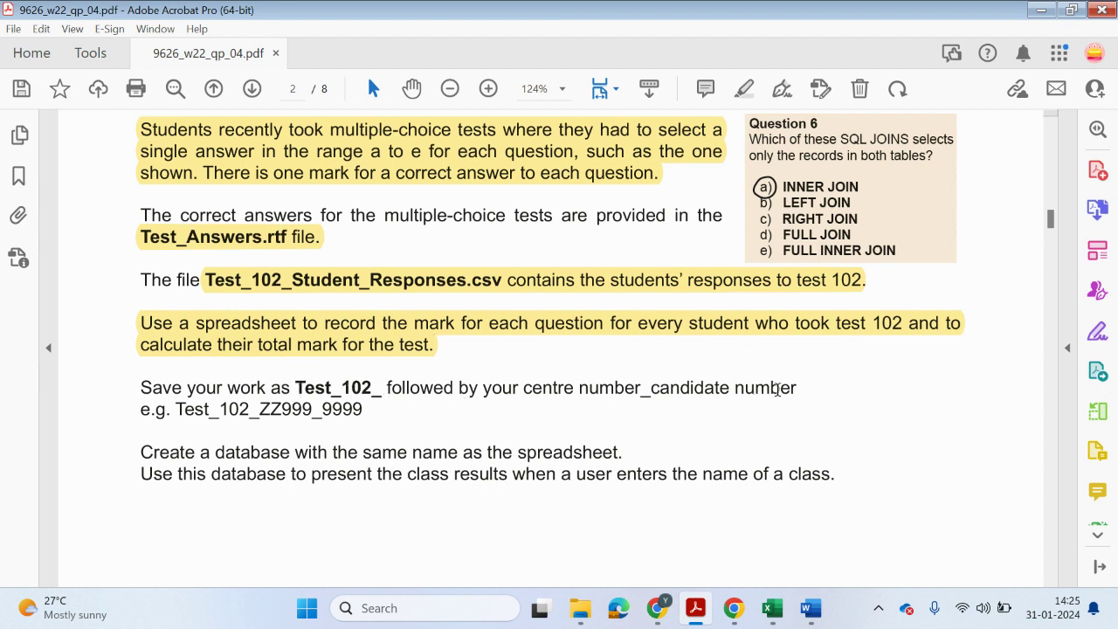
{"action": "left_click_drag", "start_coordinate": [364, 409], "coordinate": [175, 410]}
{"action": "right_click", "coordinate": [194, 411]}
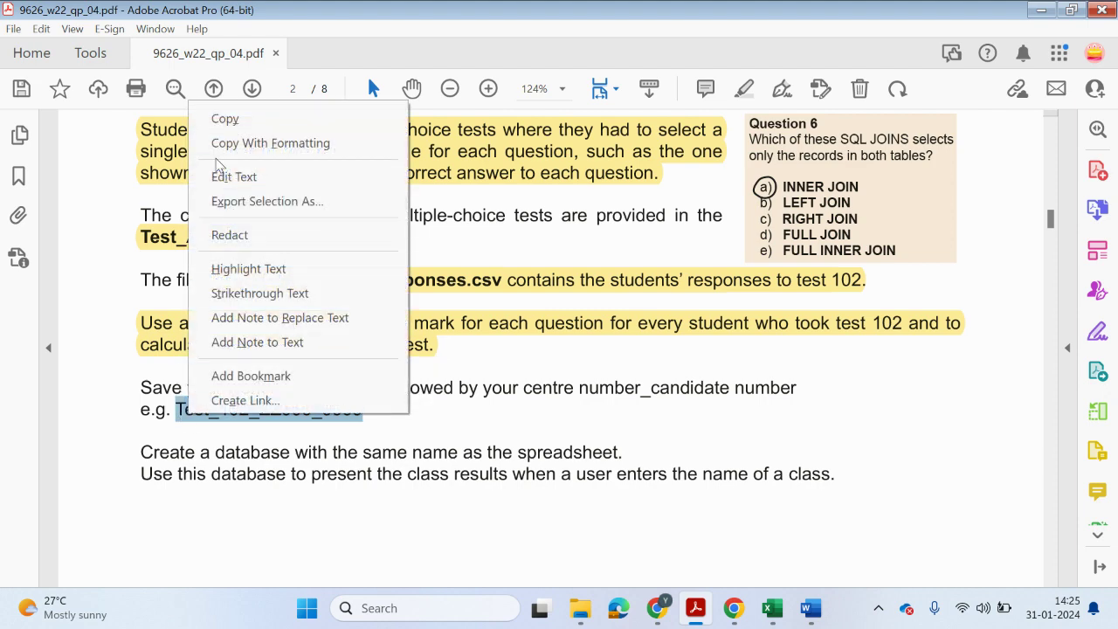
{"action": "left_click", "coordinate": [224, 116]}
{"action": "scroll", "coordinate": [376, 454], "scroll_direction": "down", "scroll_amount": 2}
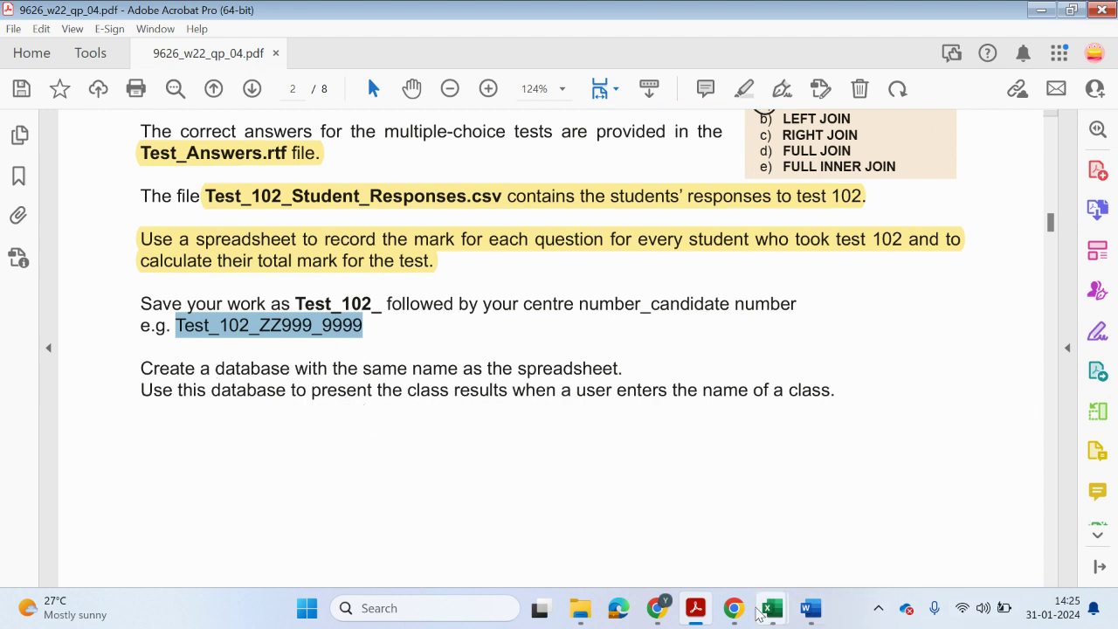
{"action": "left_click", "coordinate": [736, 609]}
{"action": "left_click", "coordinate": [761, 558]}
{"action": "left_click", "coordinate": [772, 608]}
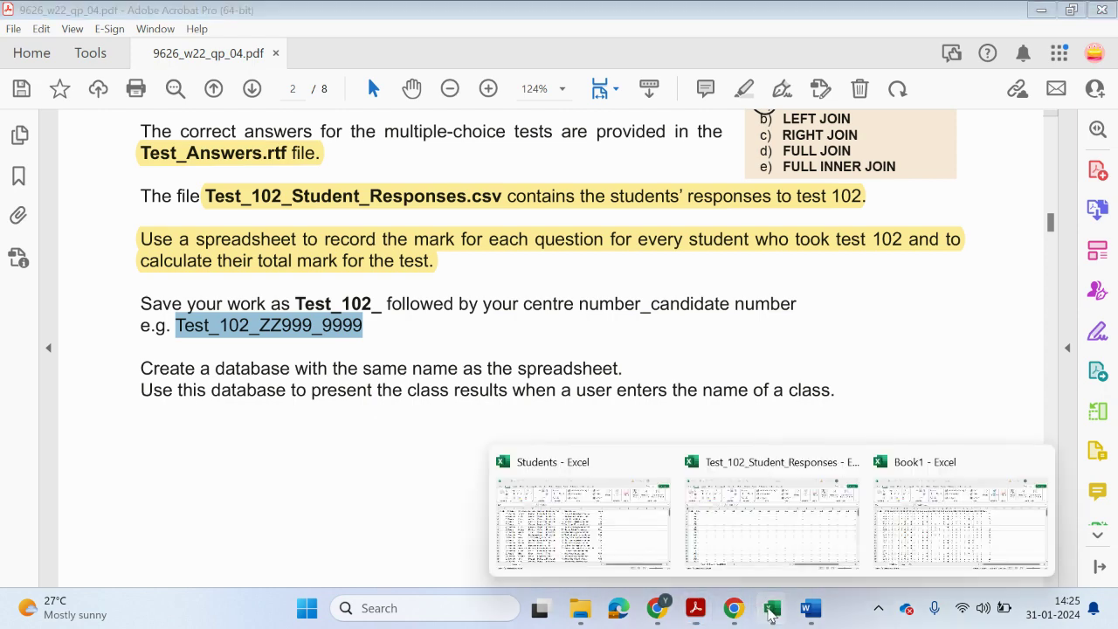
- Start Save As and browse to Downloads > 9626_w22_sf_04 > Examination
{"action": "left_click", "coordinate": [908, 509]}
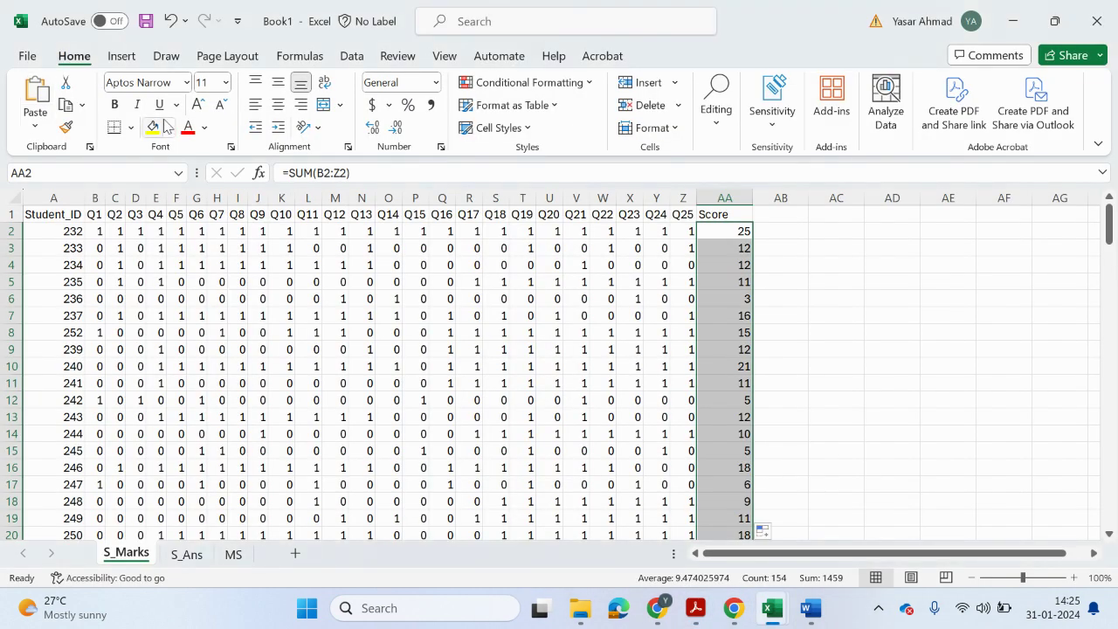
{"action": "left_click", "coordinate": [27, 57]}
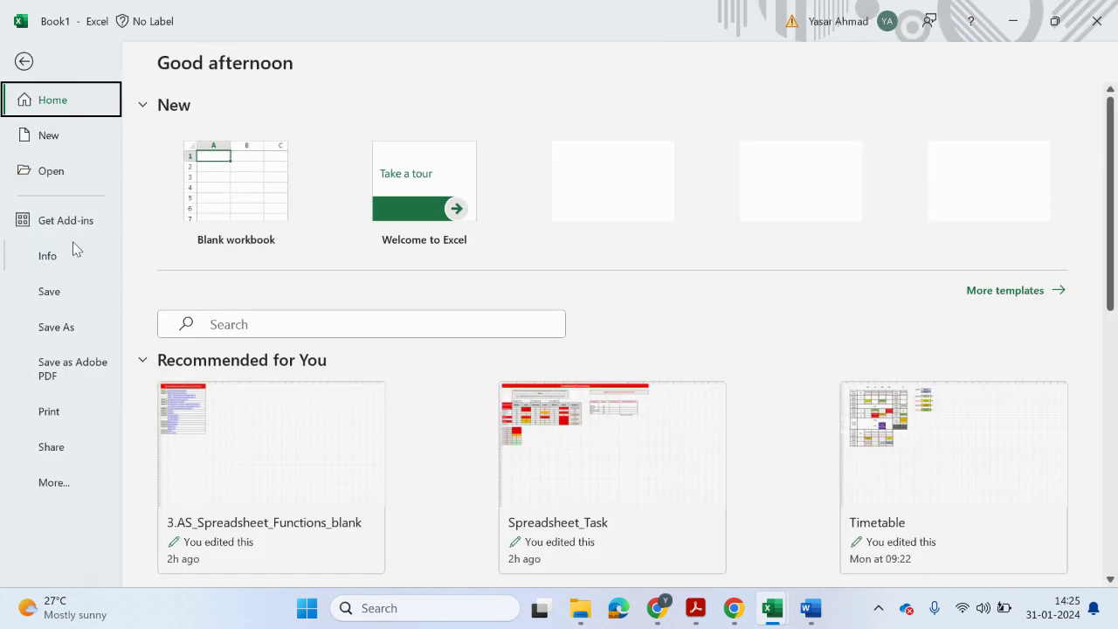
{"action": "left_click", "coordinate": [68, 321]}
{"action": "left_click", "coordinate": [513, 108]}
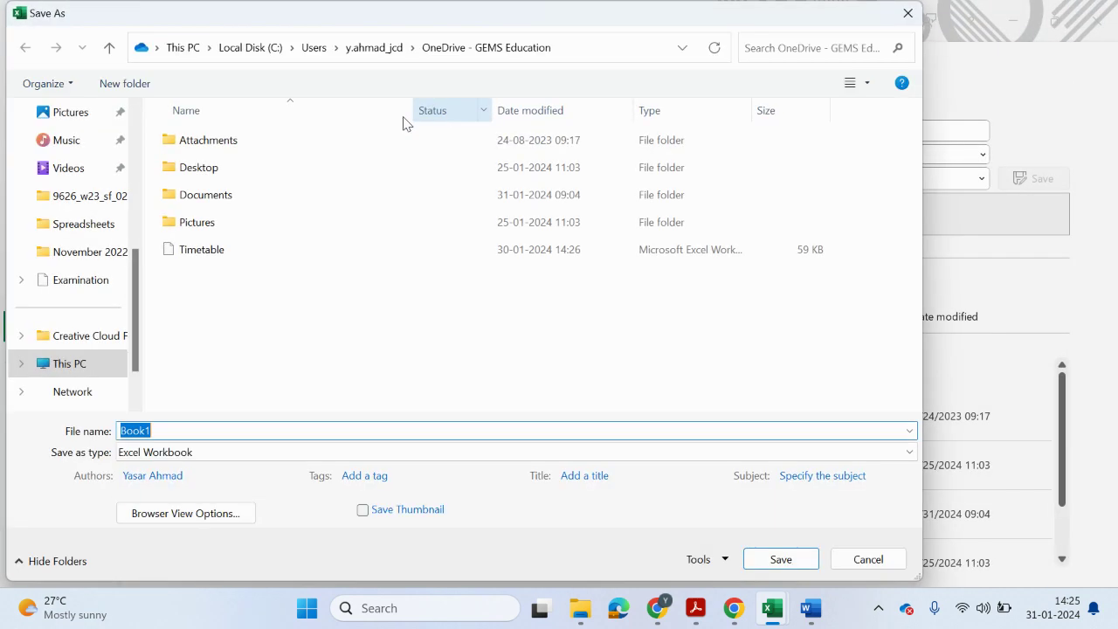
{"action": "scroll", "coordinate": [61, 232], "scroll_direction": "up", "scroll_amount": 3}
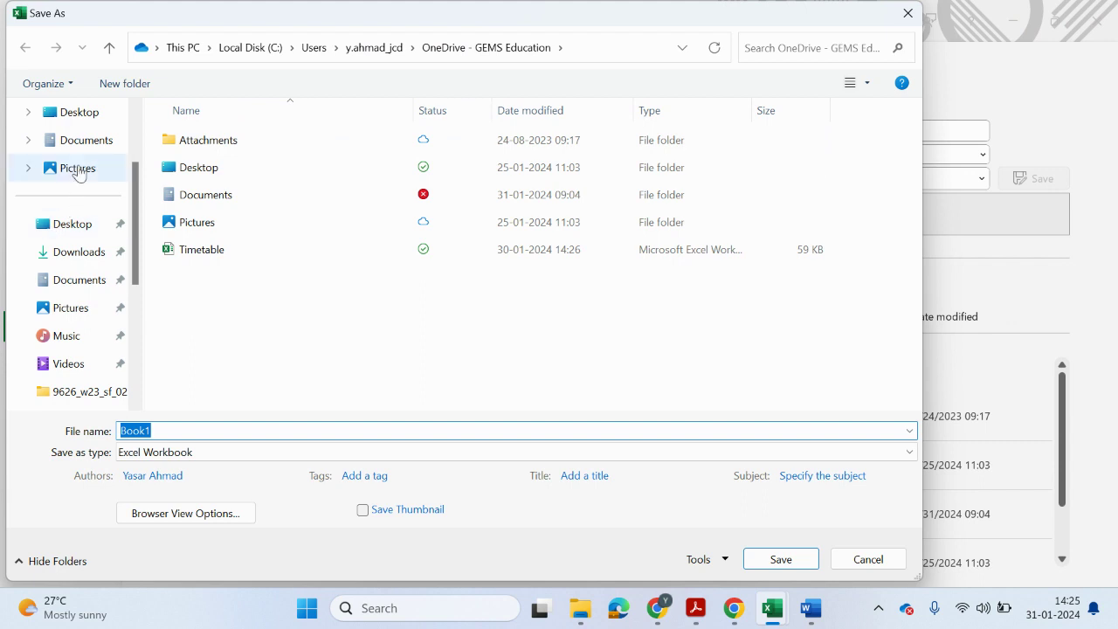
{"action": "left_click", "coordinate": [79, 252]}
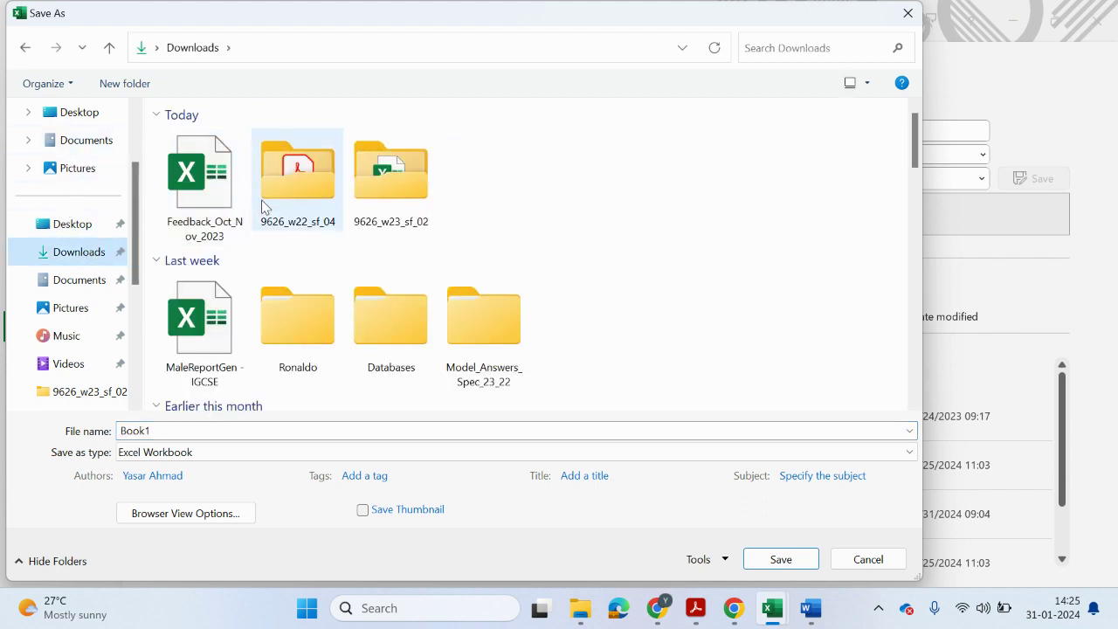
{"action": "double_click", "coordinate": [309, 169]}
{"action": "double_click", "coordinate": [210, 164]}
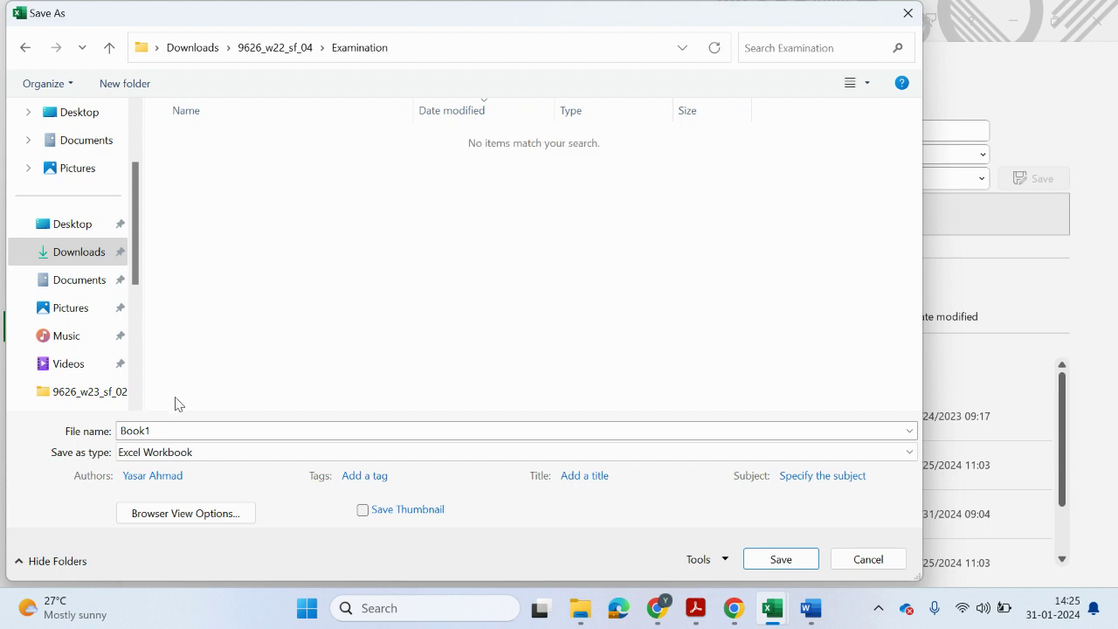
- Paste Test_102_ZZ999_9999 as the file name and replace the centre number with 5678
{"action": "key", "text": "ctrl+v"}
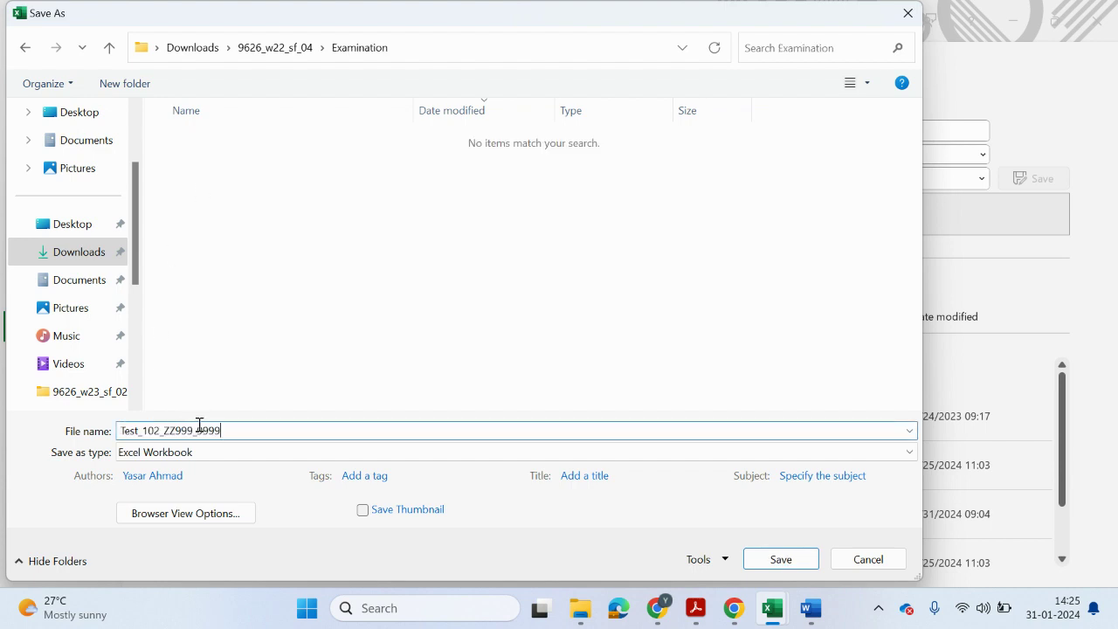
{"action": "left_click_drag", "start_coordinate": [193, 426], "coordinate": [164, 423]}
{"action": "type", "text": "5678"}
{"action": "type", "text": "_"}
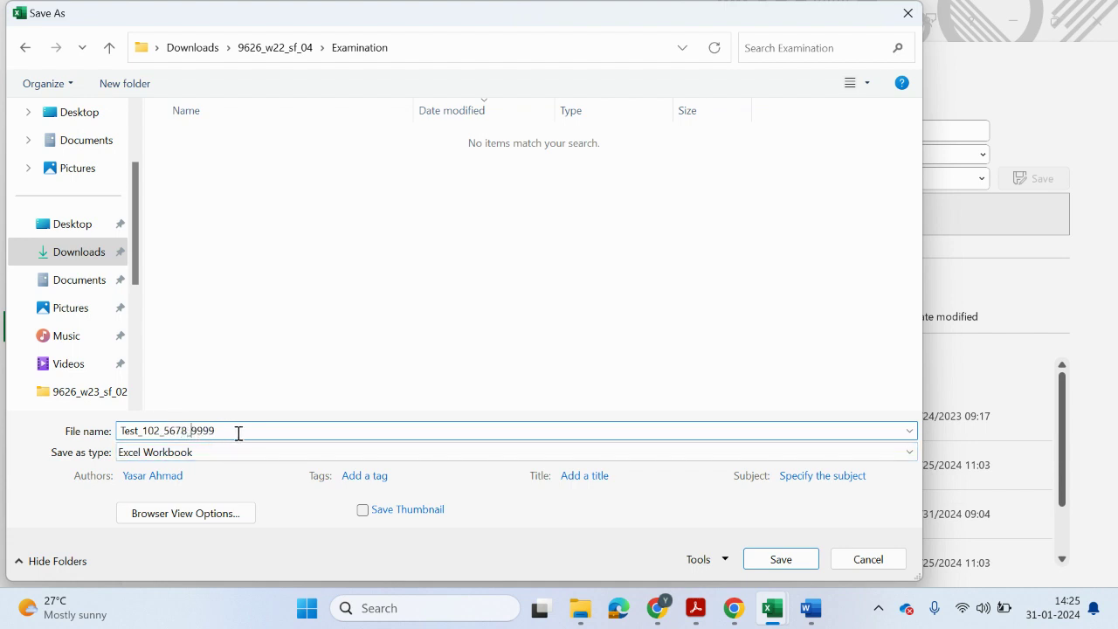